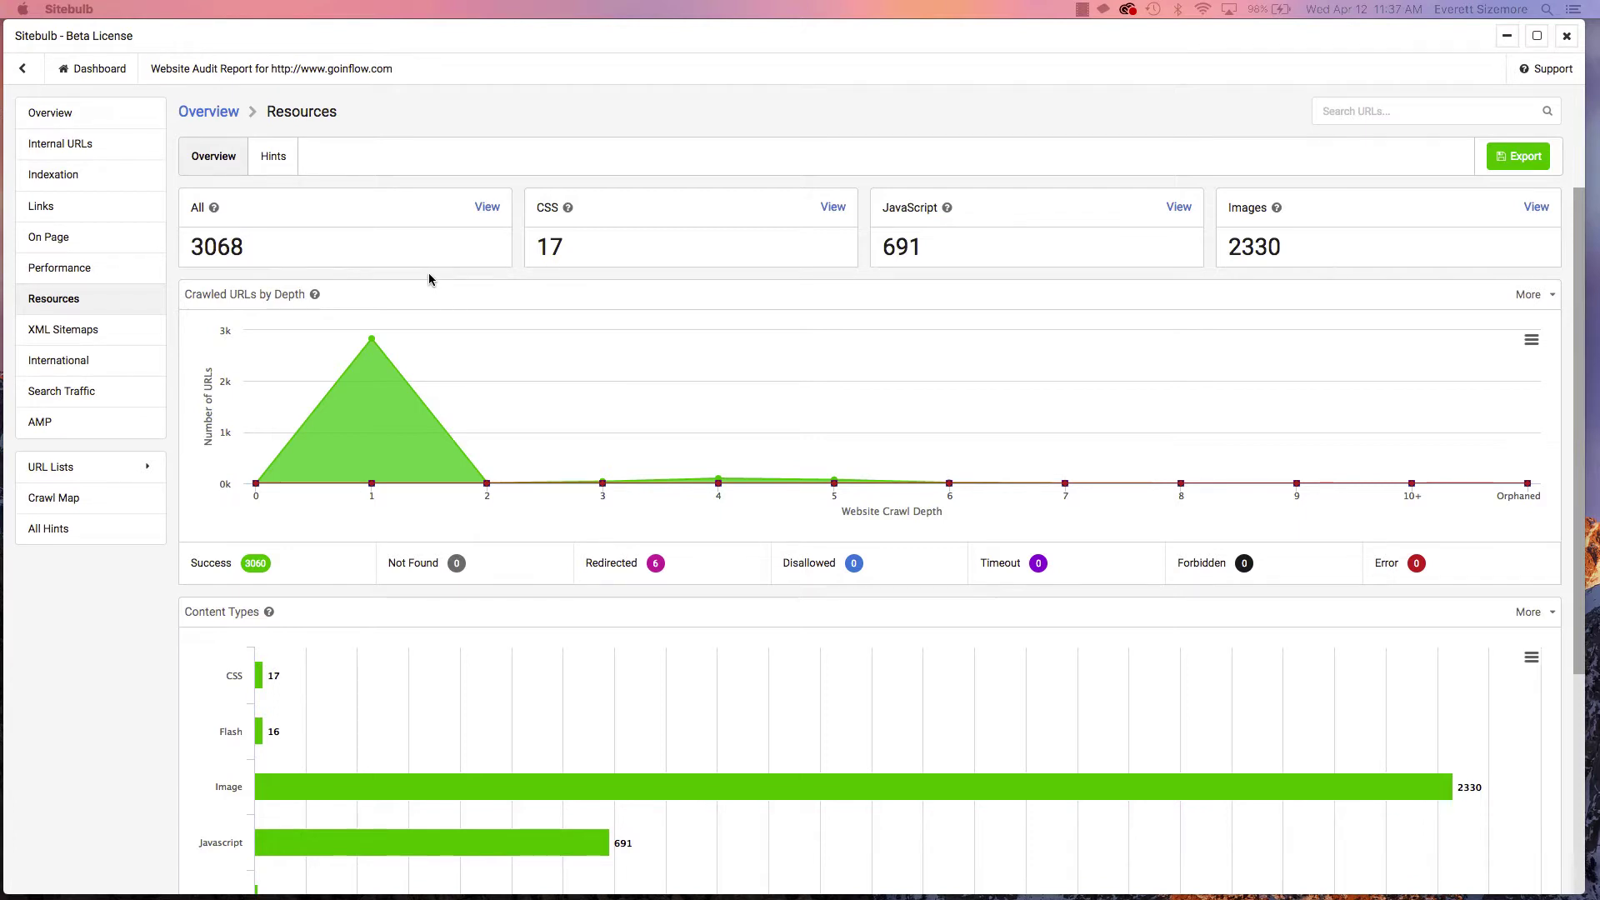
- Open the Internal URLs report, list the URLs with 404 status code from the HTTP Status Codes chart, and check their columns
left_click(73, 148)
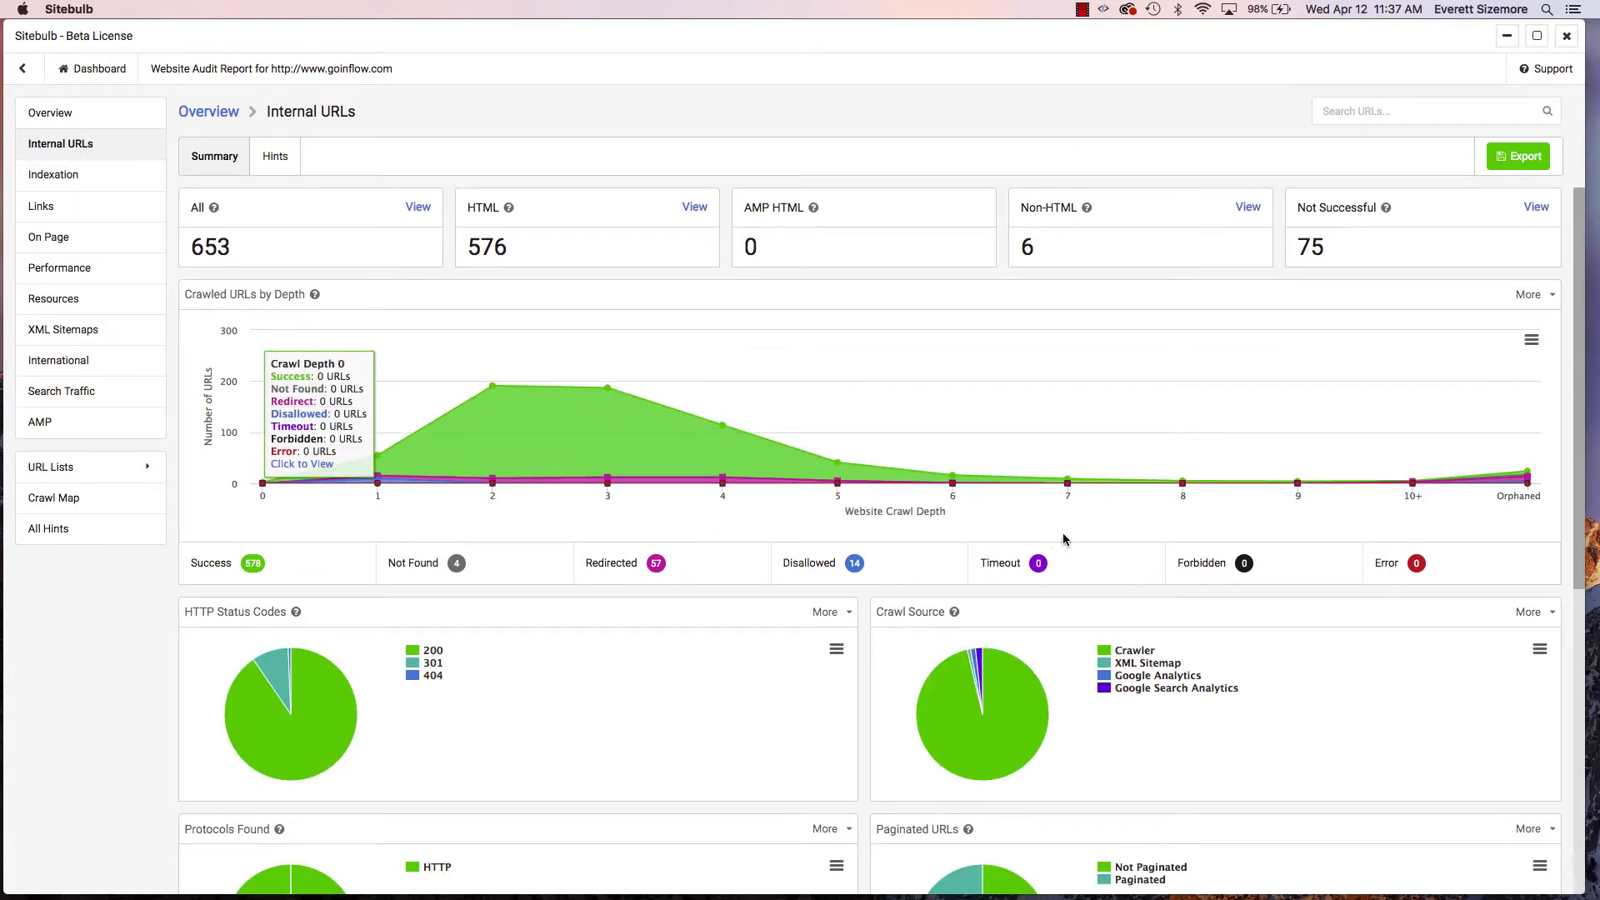
scroll(508, 656, "down", 3)
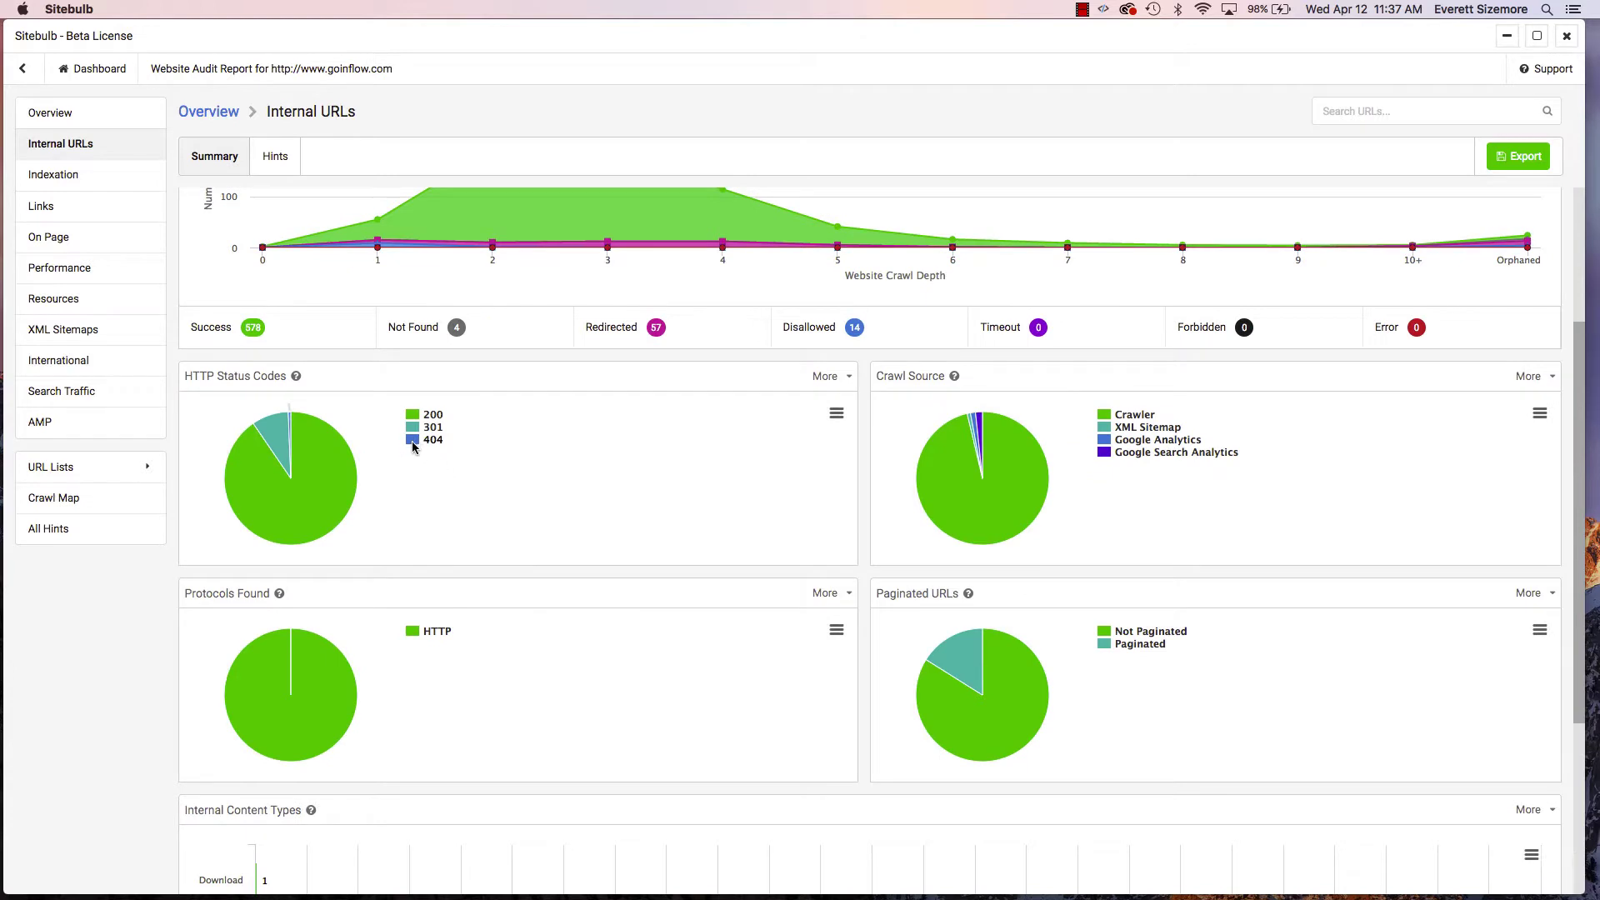
mouse_move(291, 427)
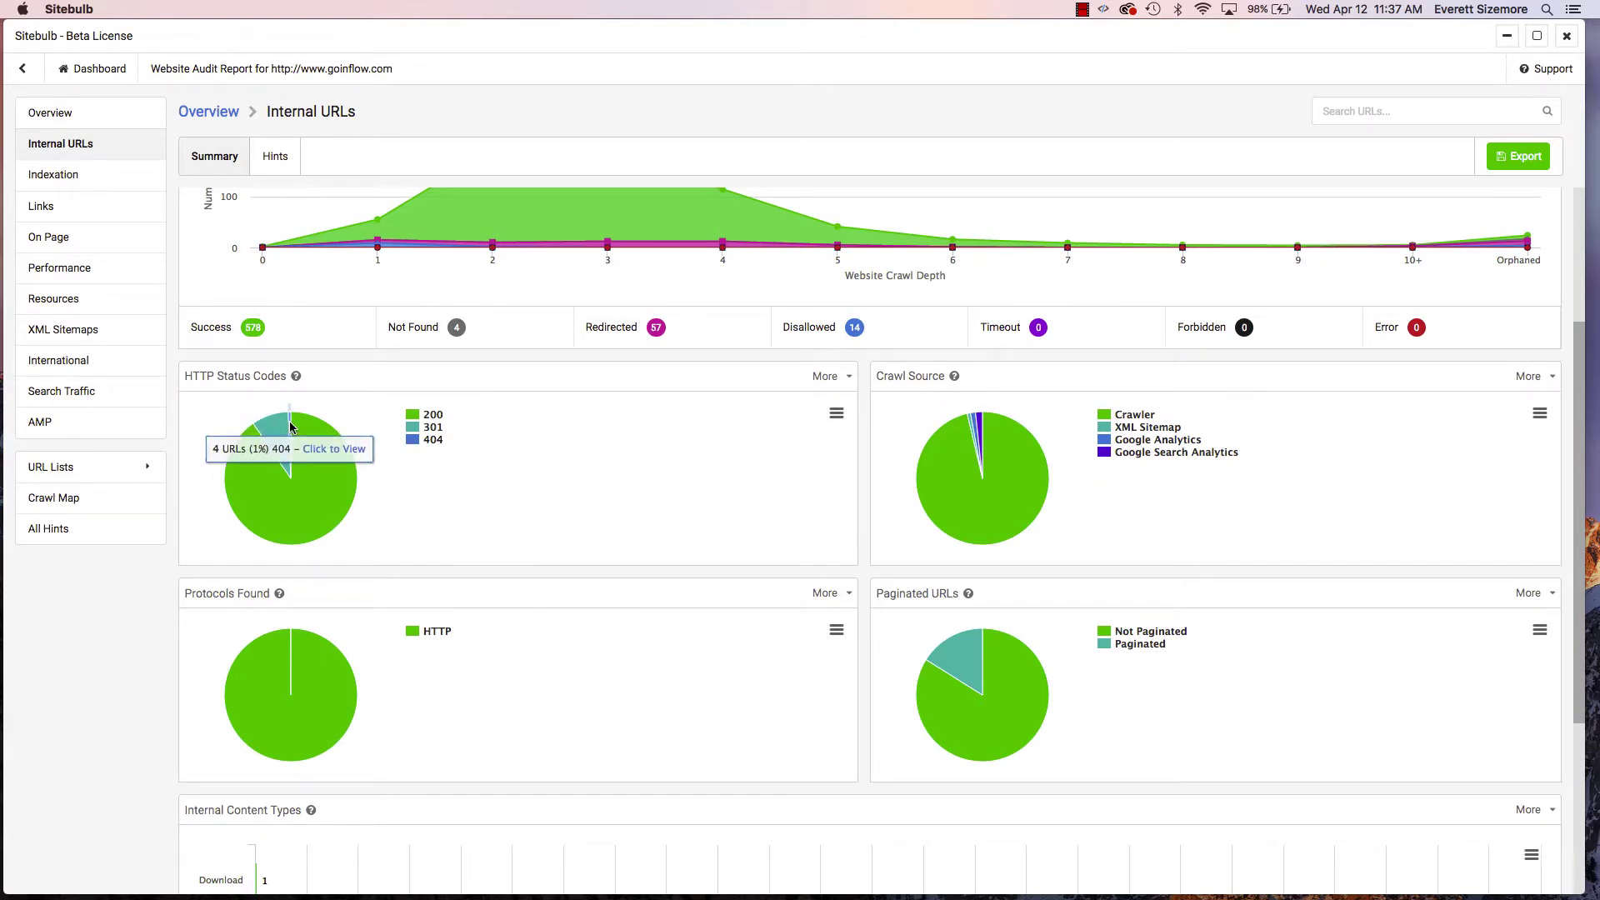
left_click(291, 427)
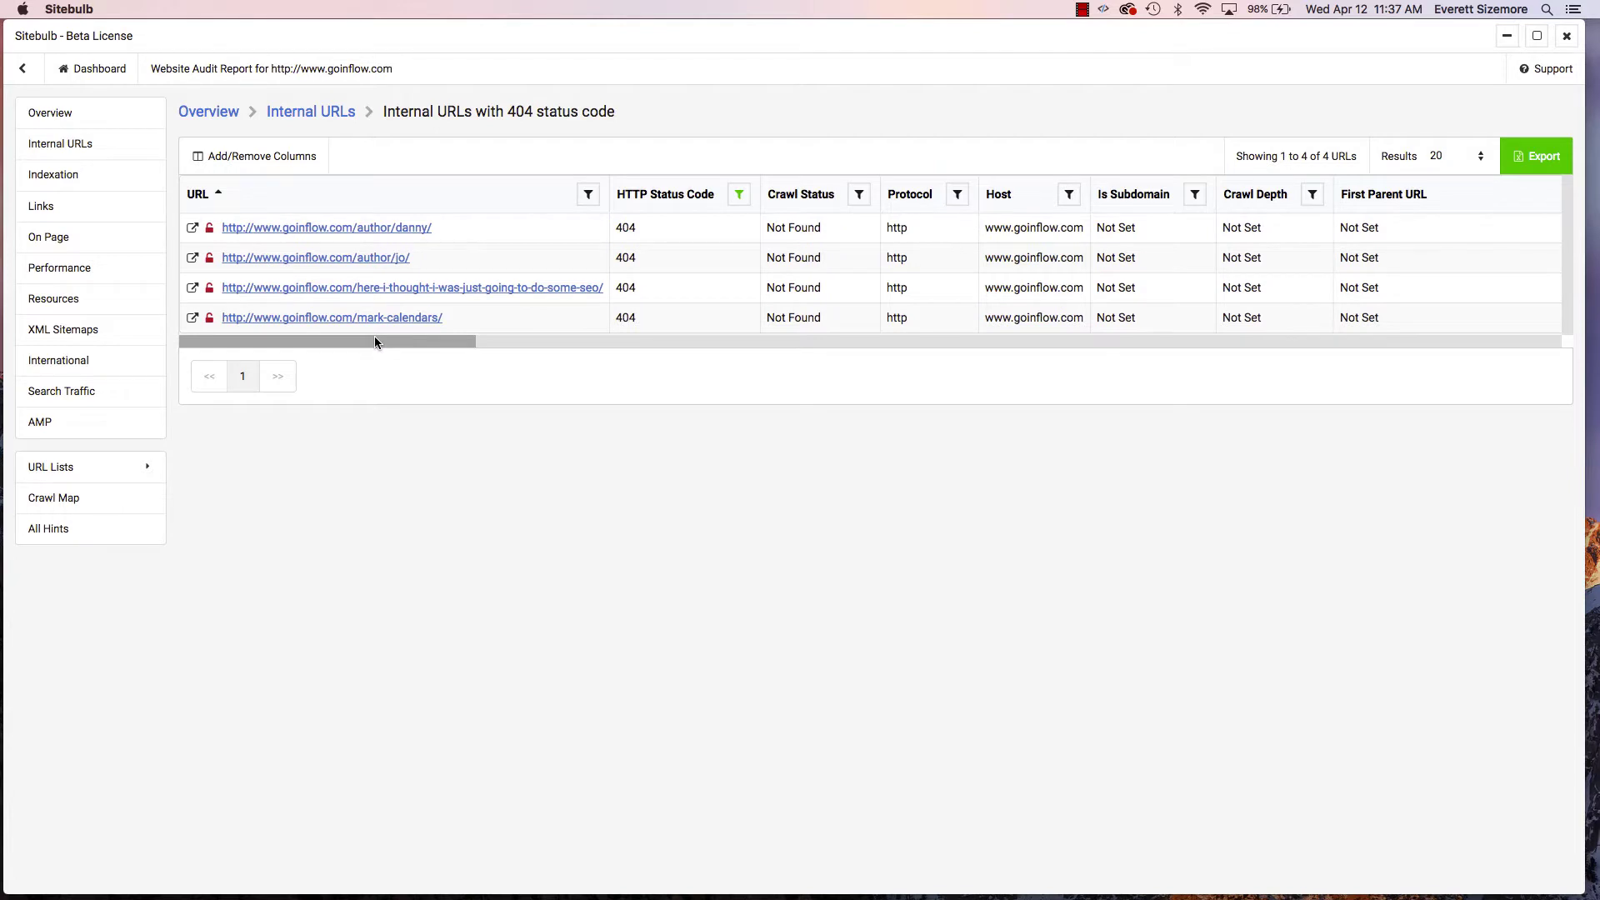
left_click_drag(376, 341, 191, 108)
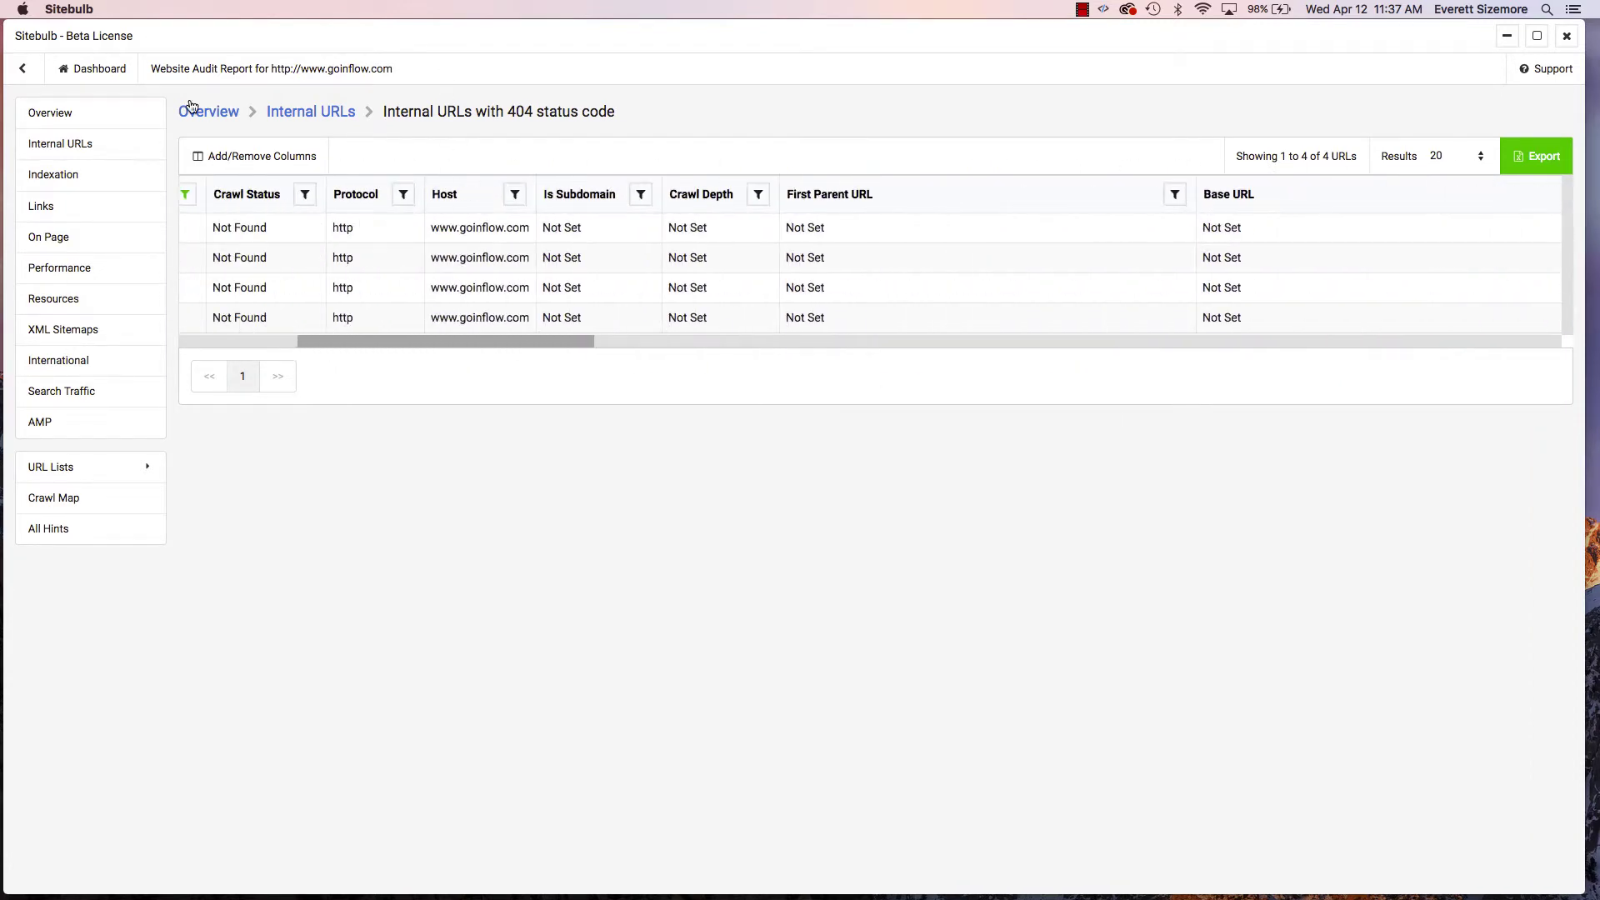
- Go back to the Internal URLs report, list the URLs with 301 status code, and check their First Parent URL values
left_click(279, 114)
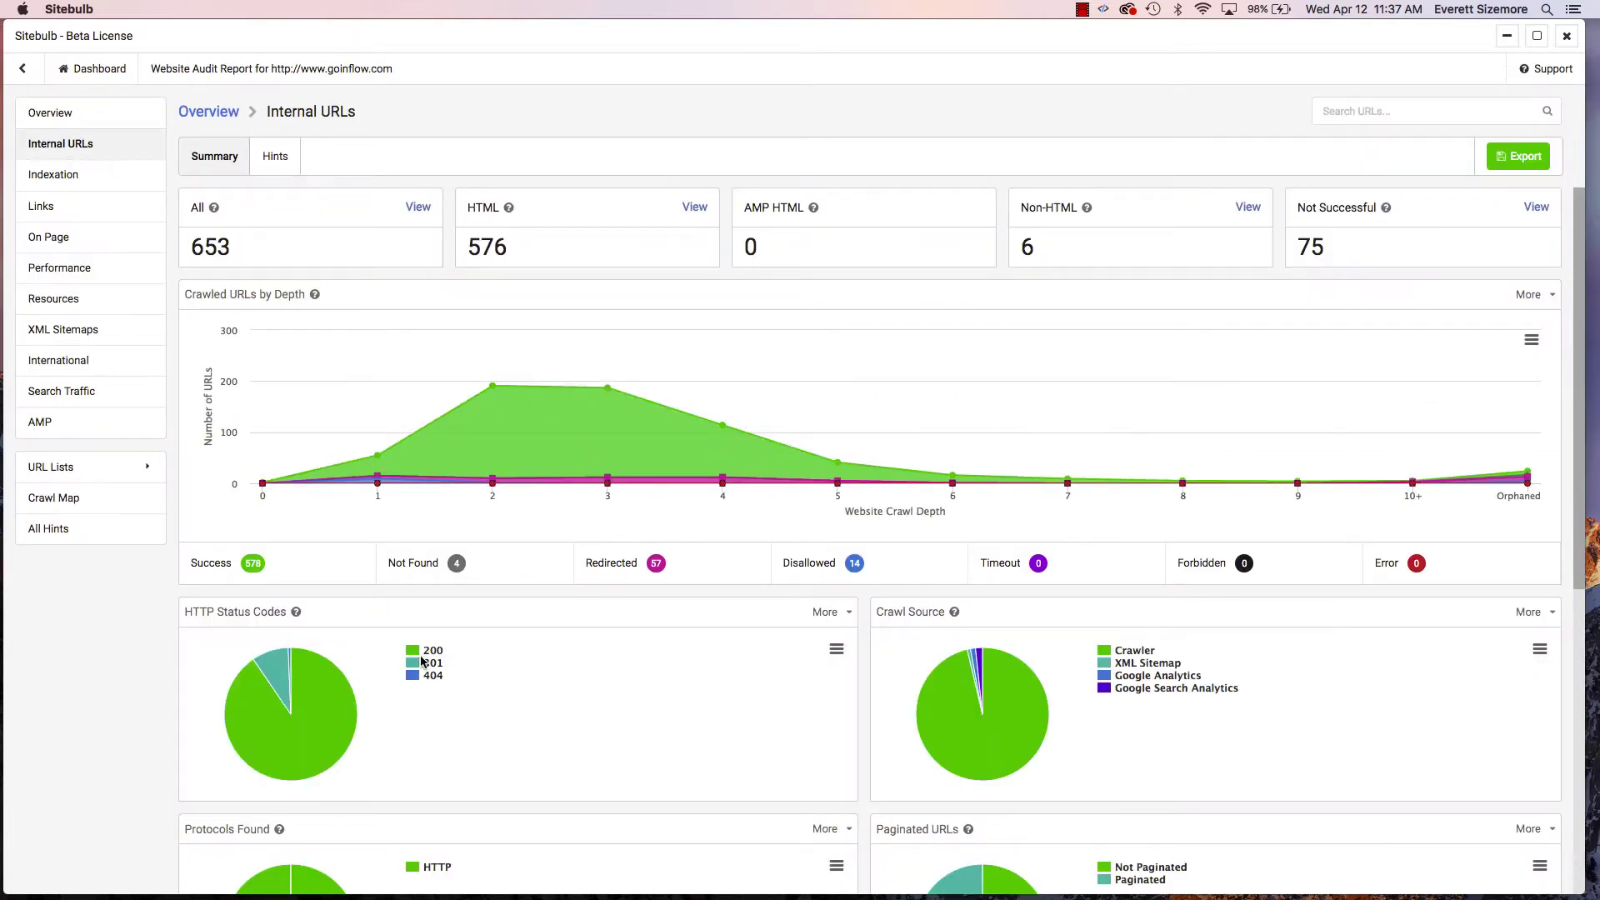
left_click(277, 670)
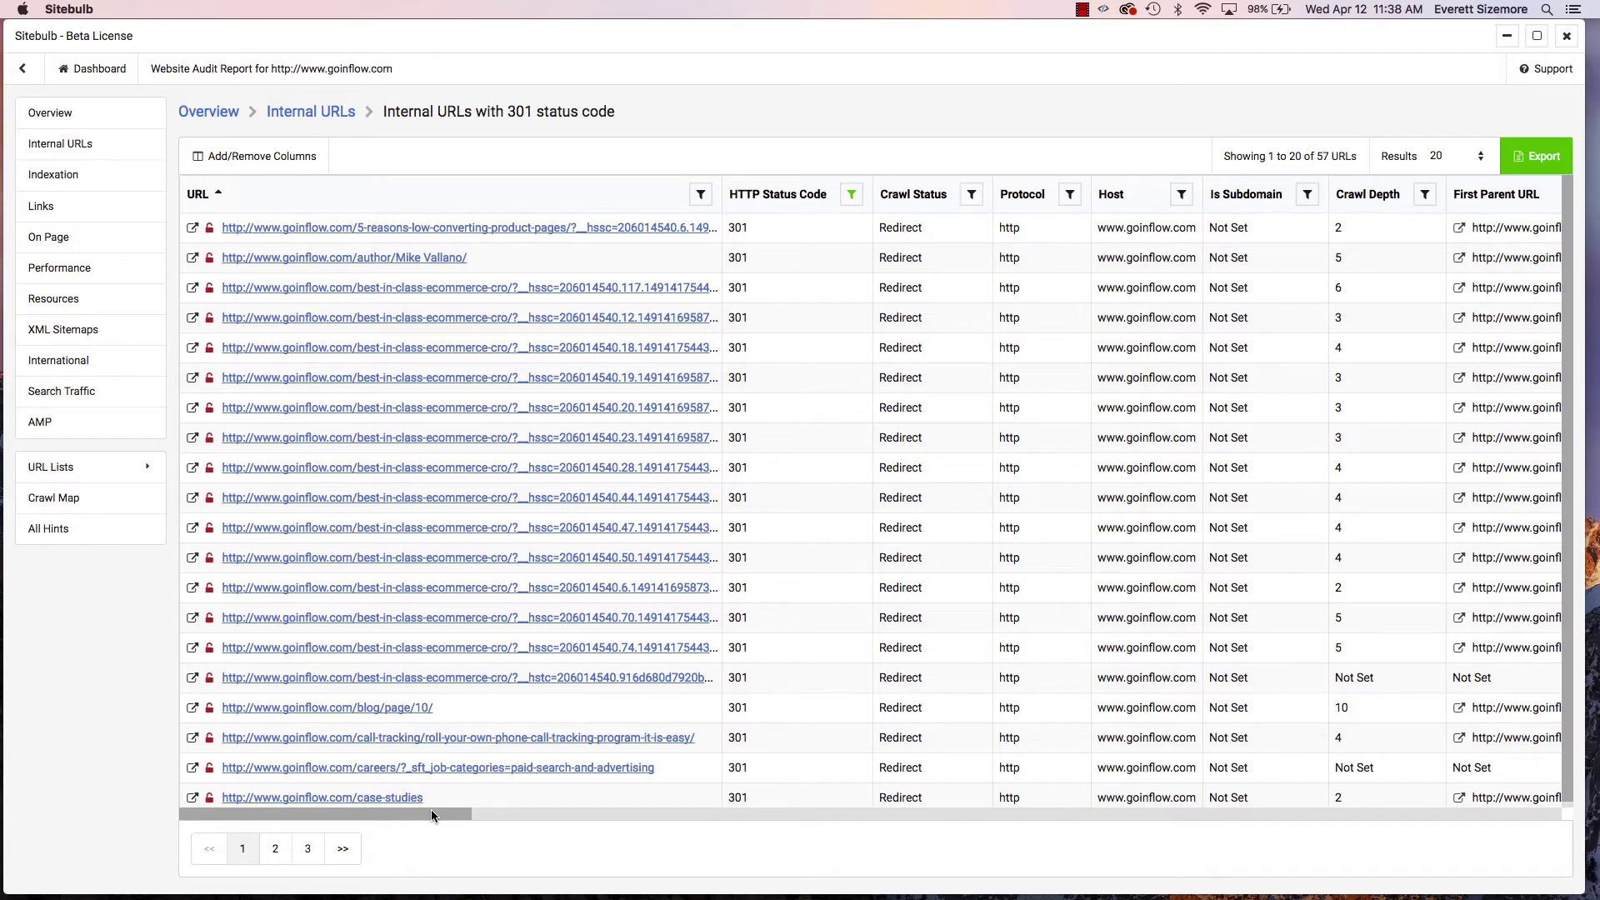
left_click_drag(431, 811, 577, 827)
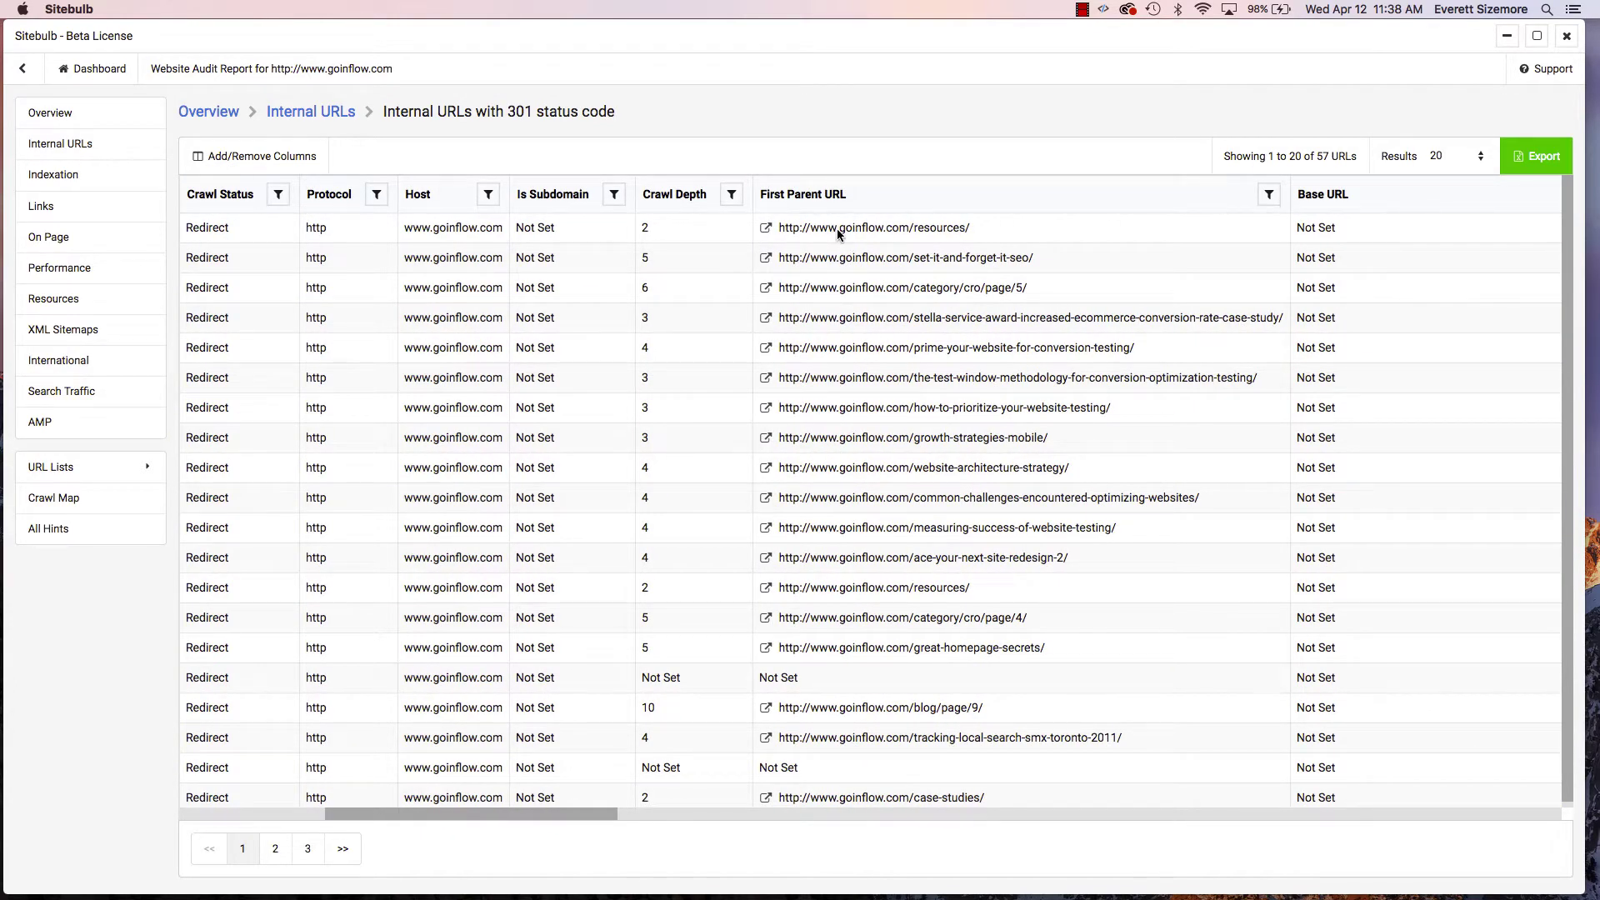
left_click_drag(582, 813, 349, 812)
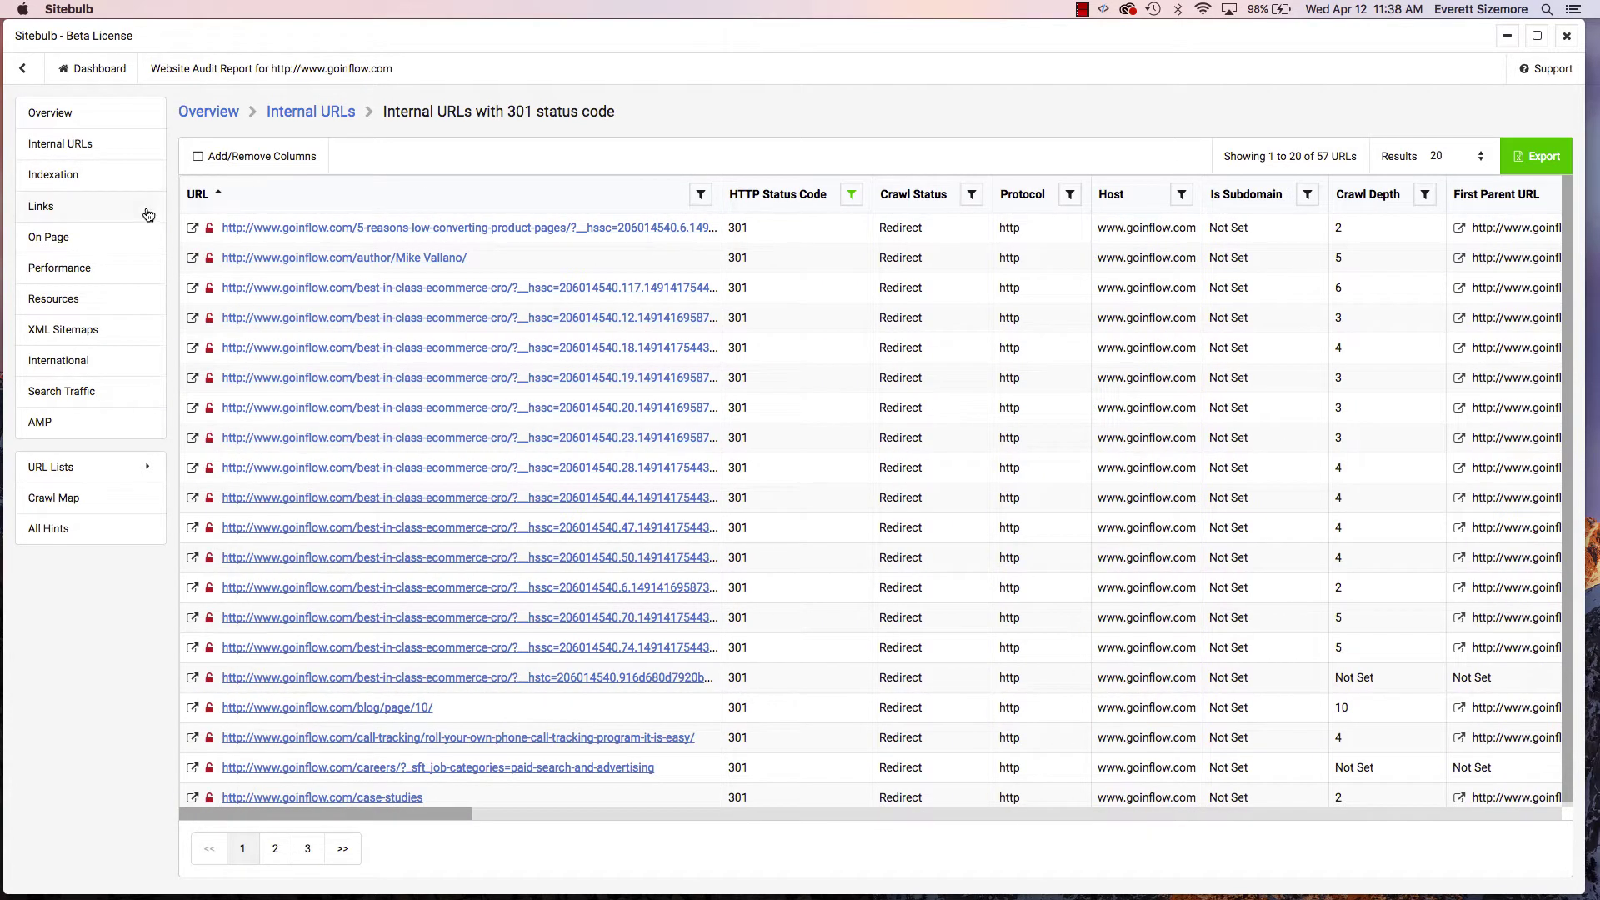
- View the Indexation report, and review the Links overview through to the internal link percentile charts
left_click(77, 175)
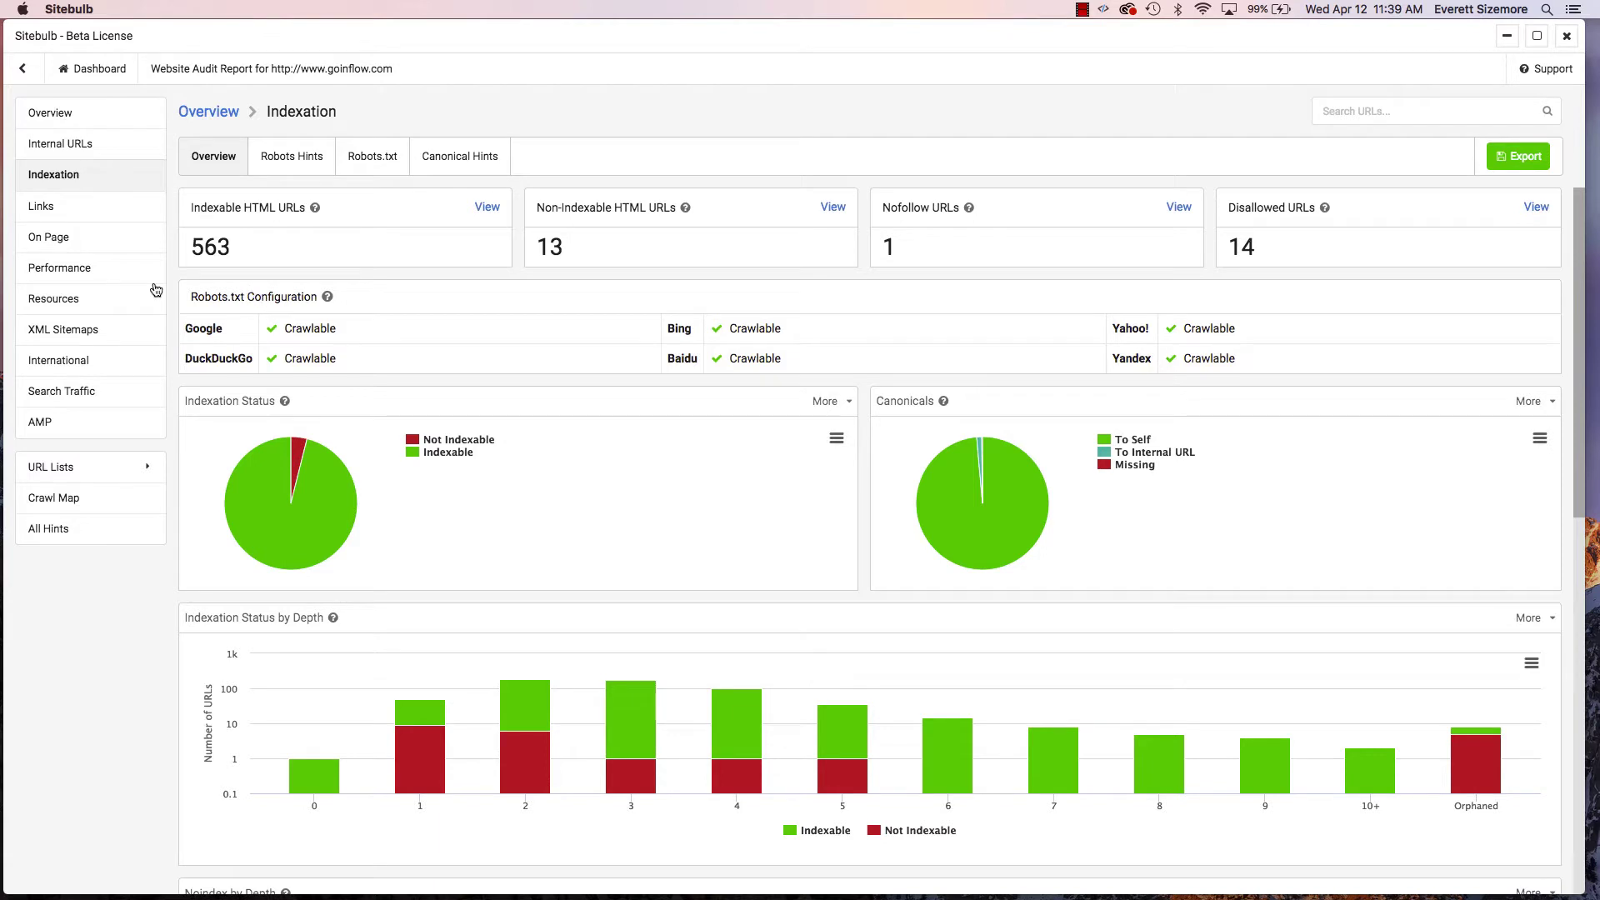
left_click(65, 208)
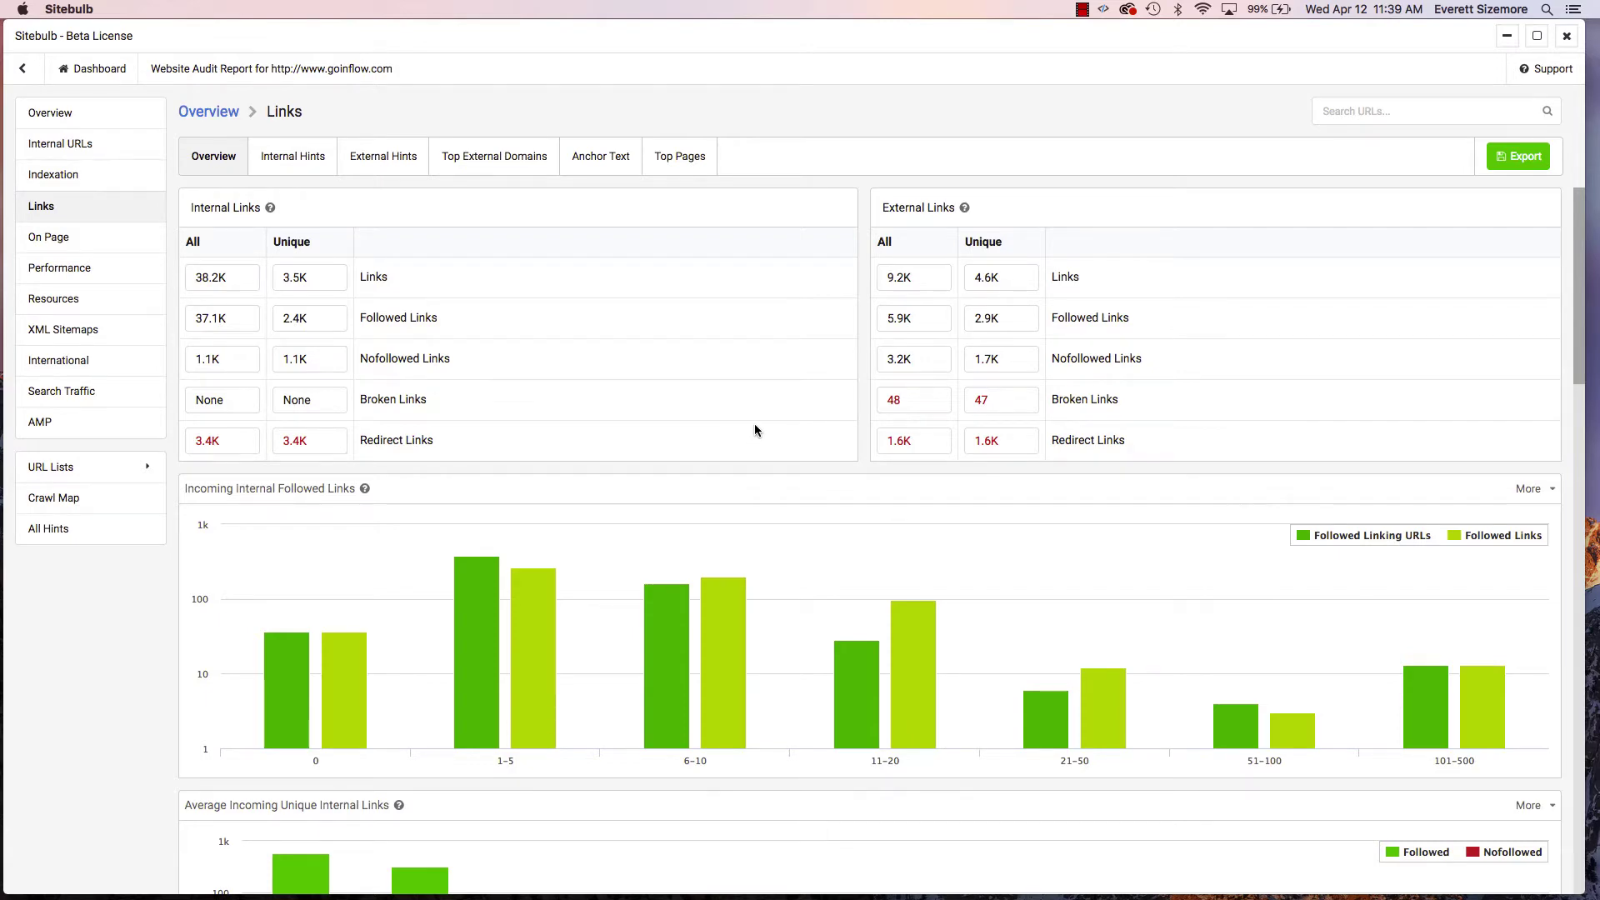
scroll(755, 430, "down", 6)
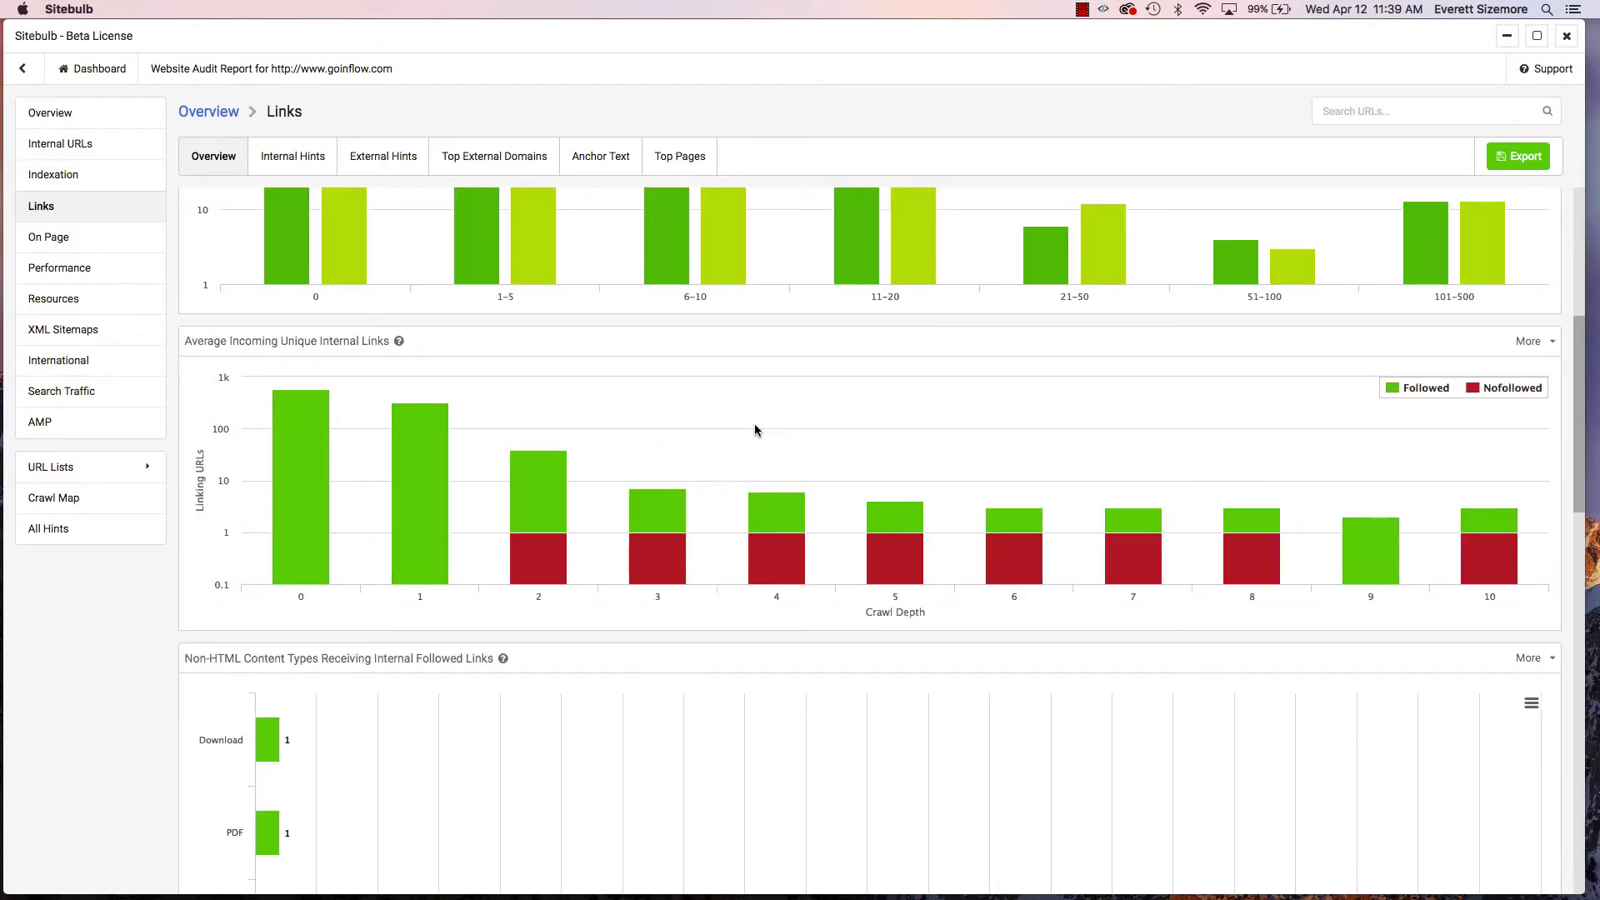
scroll(755, 430, "down", 10)
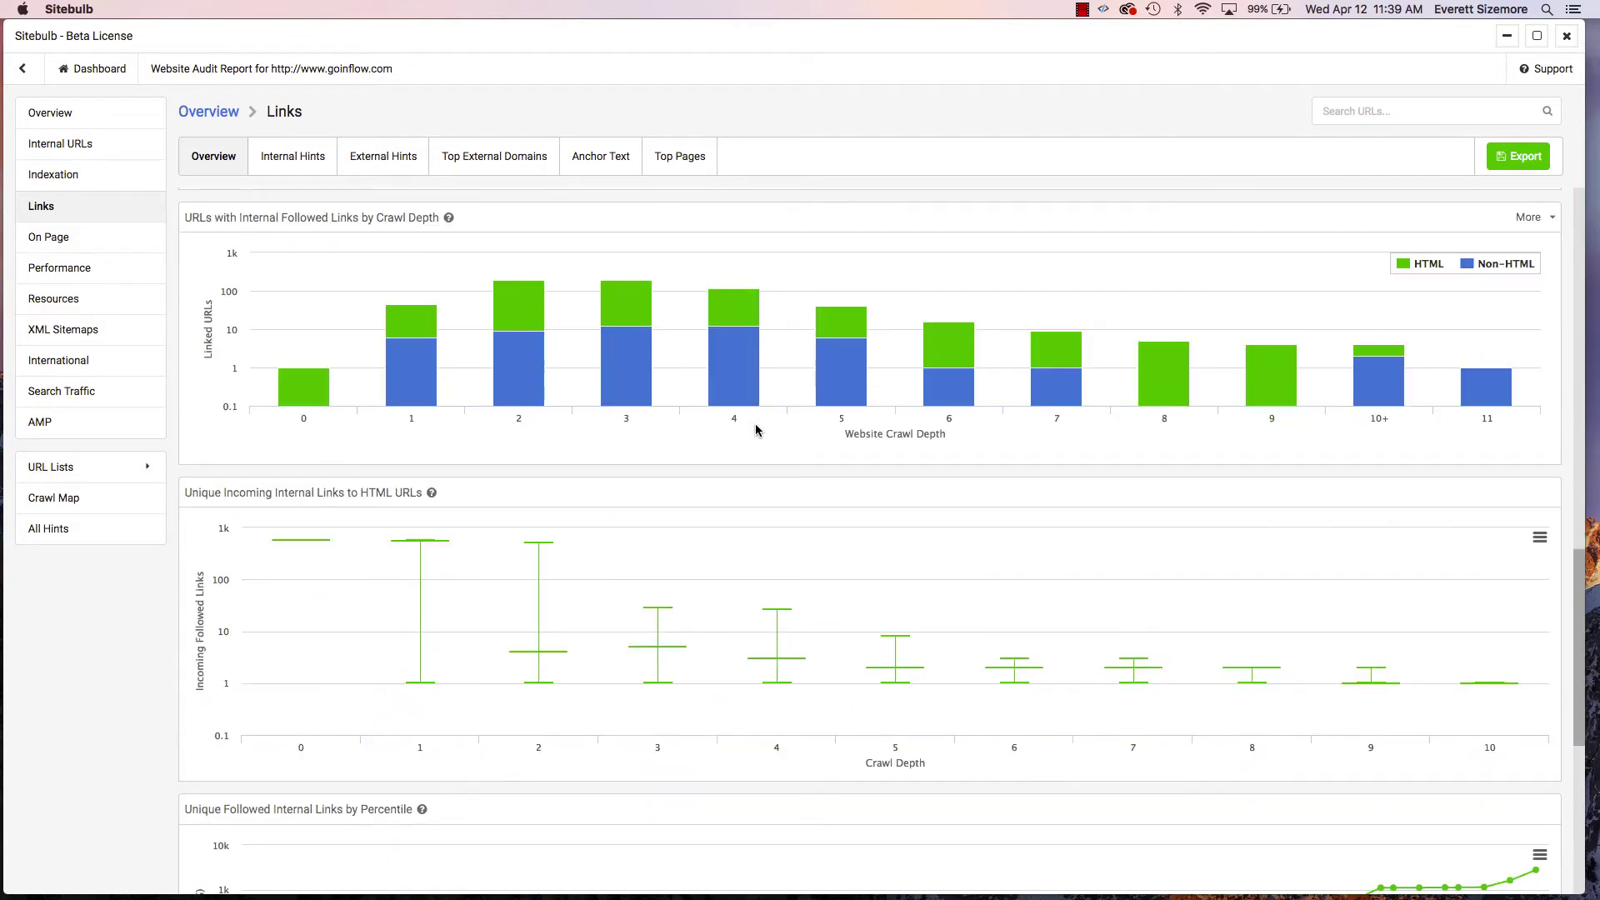
scroll(755, 430, "down", 3)
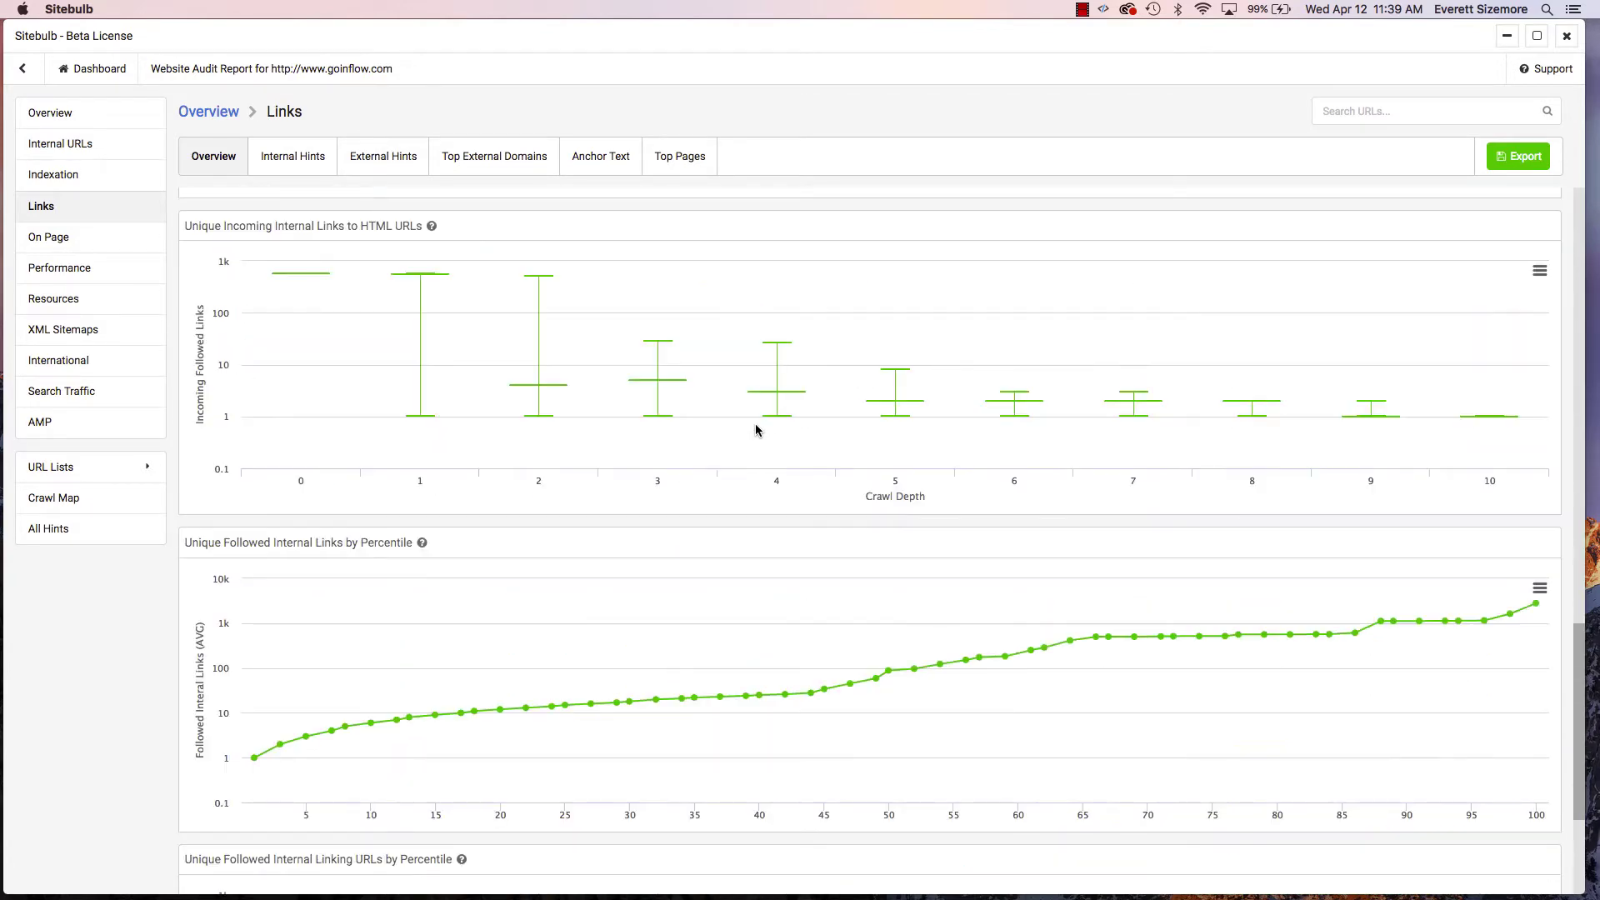
scroll(755, 423, "down", 3)
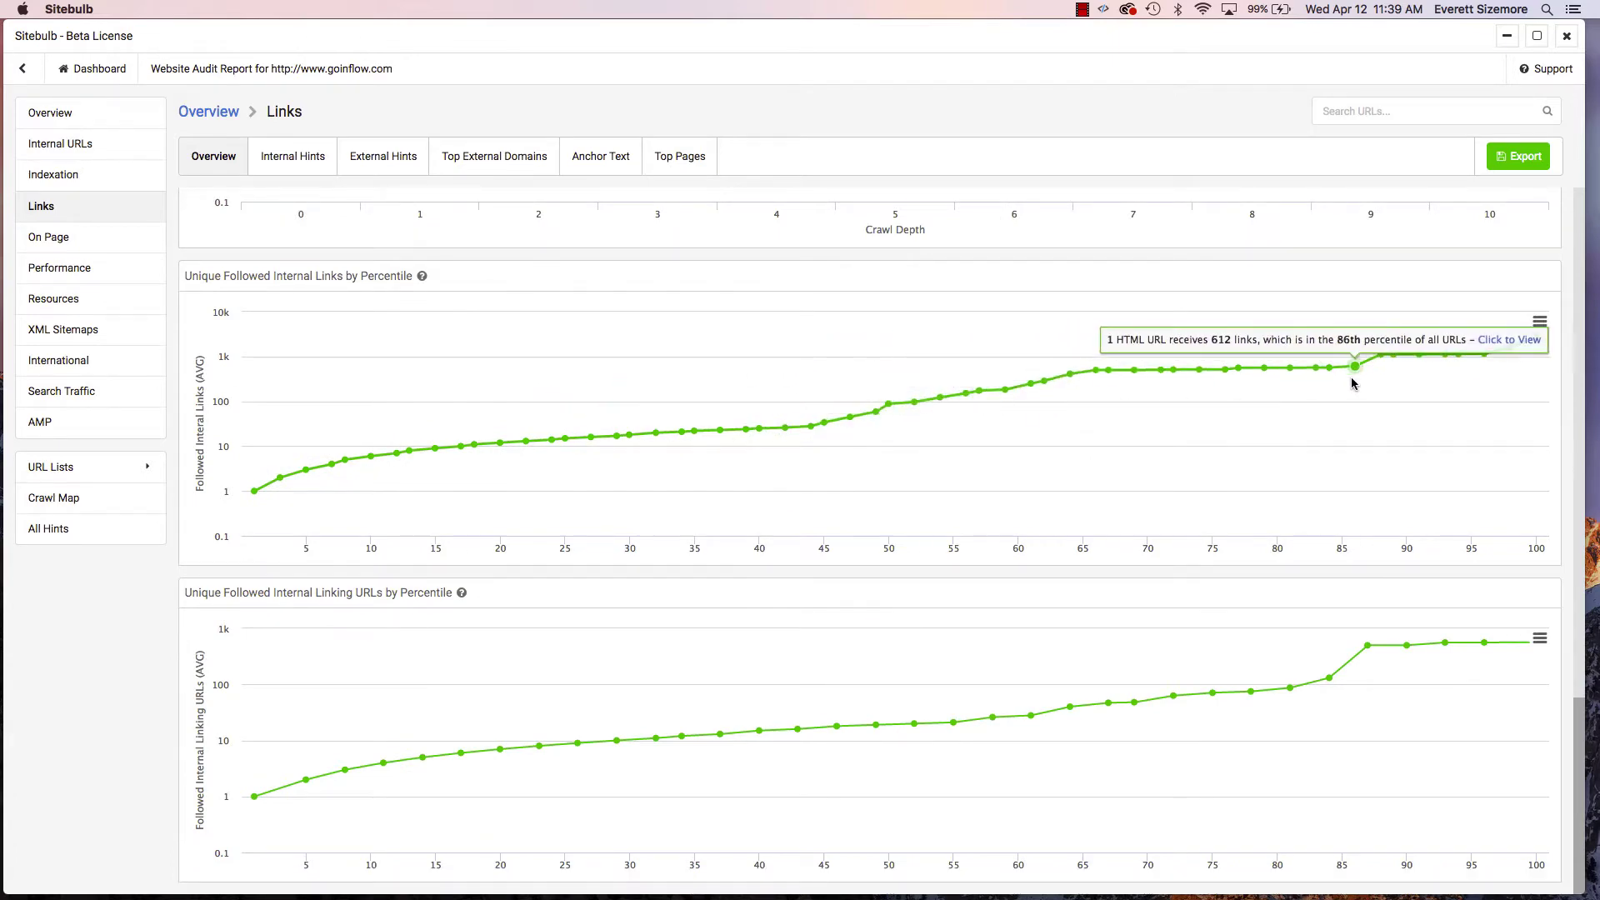
scroll(750, 452, "up", 15)
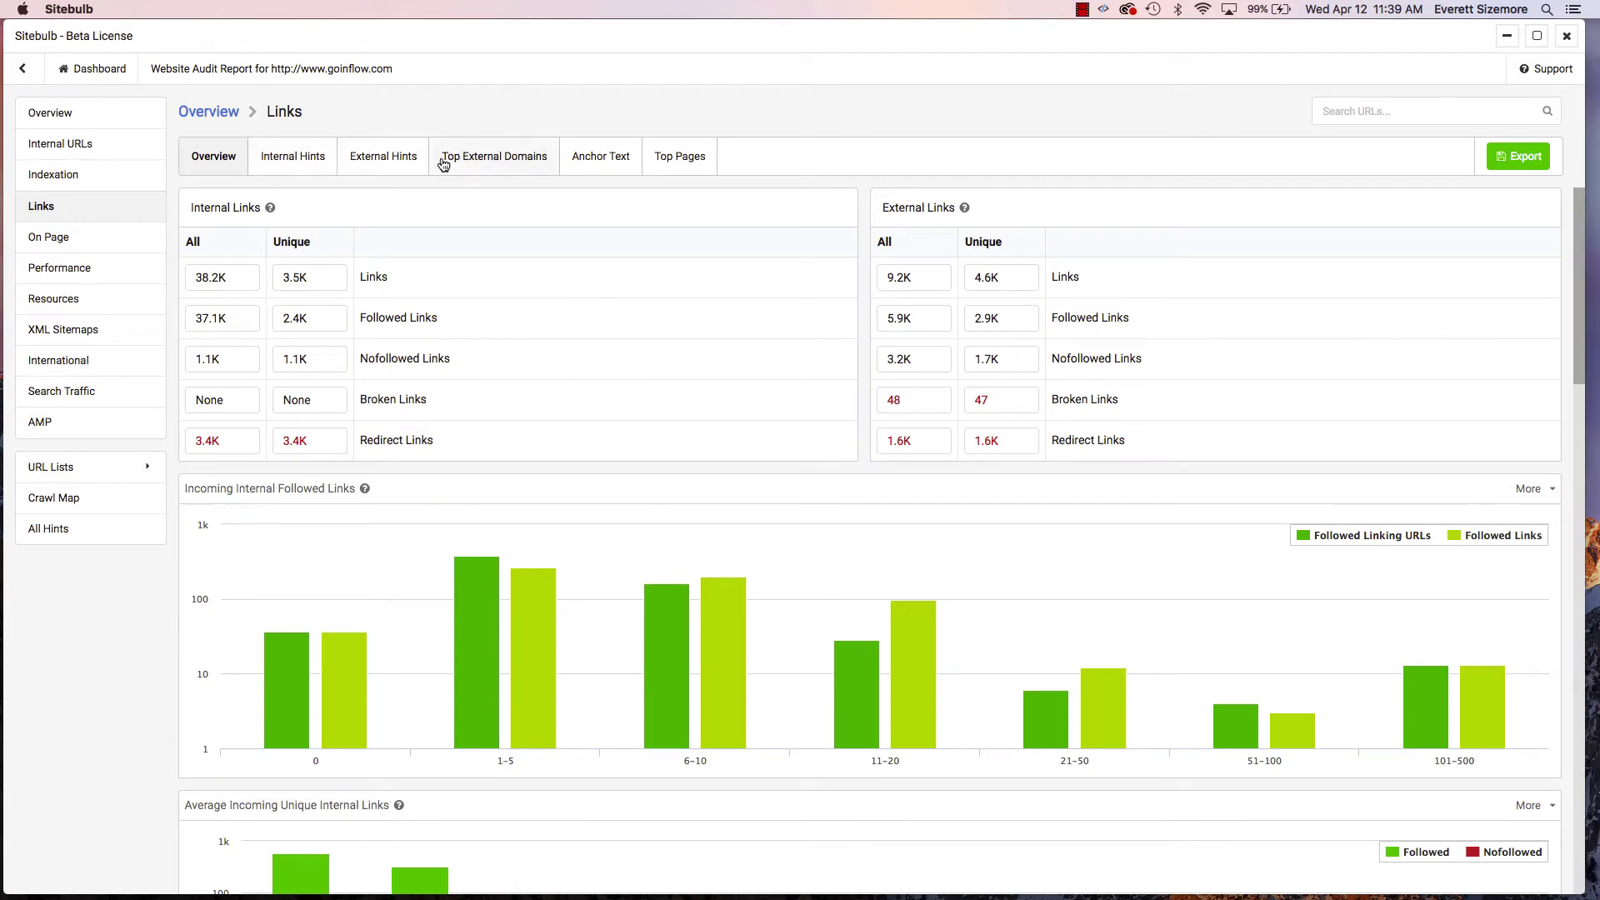
- Review the top 50 anchor texts and the top pages by followed internal links in the Links report
left_click(603, 165)
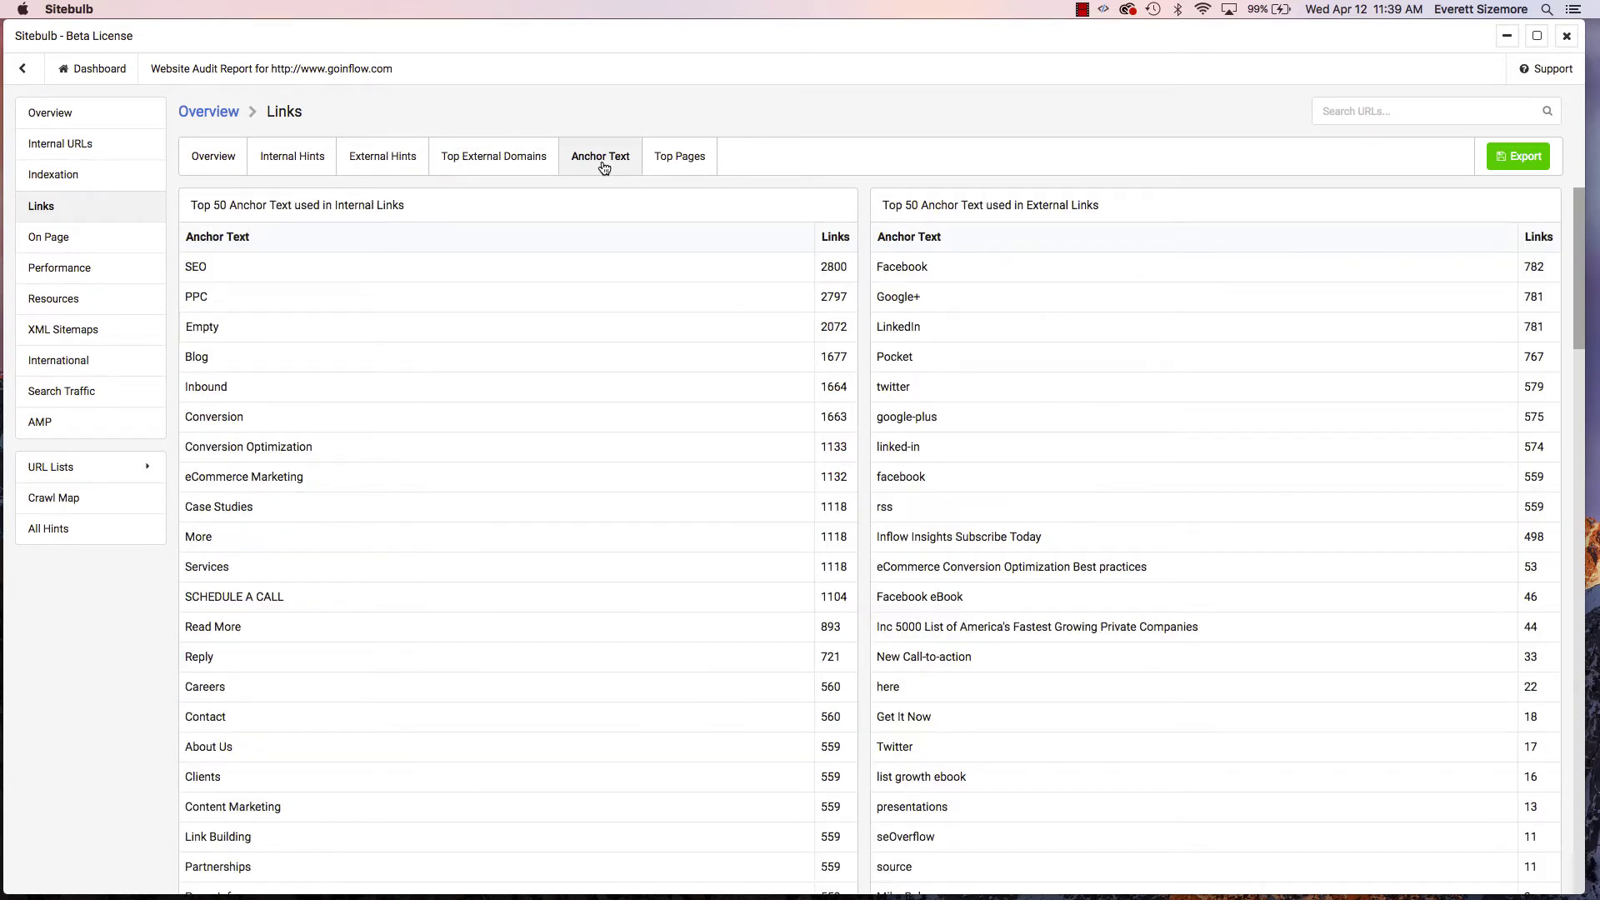
scroll(548, 448, "down", 10)
scroll(548, 447, "up", 10)
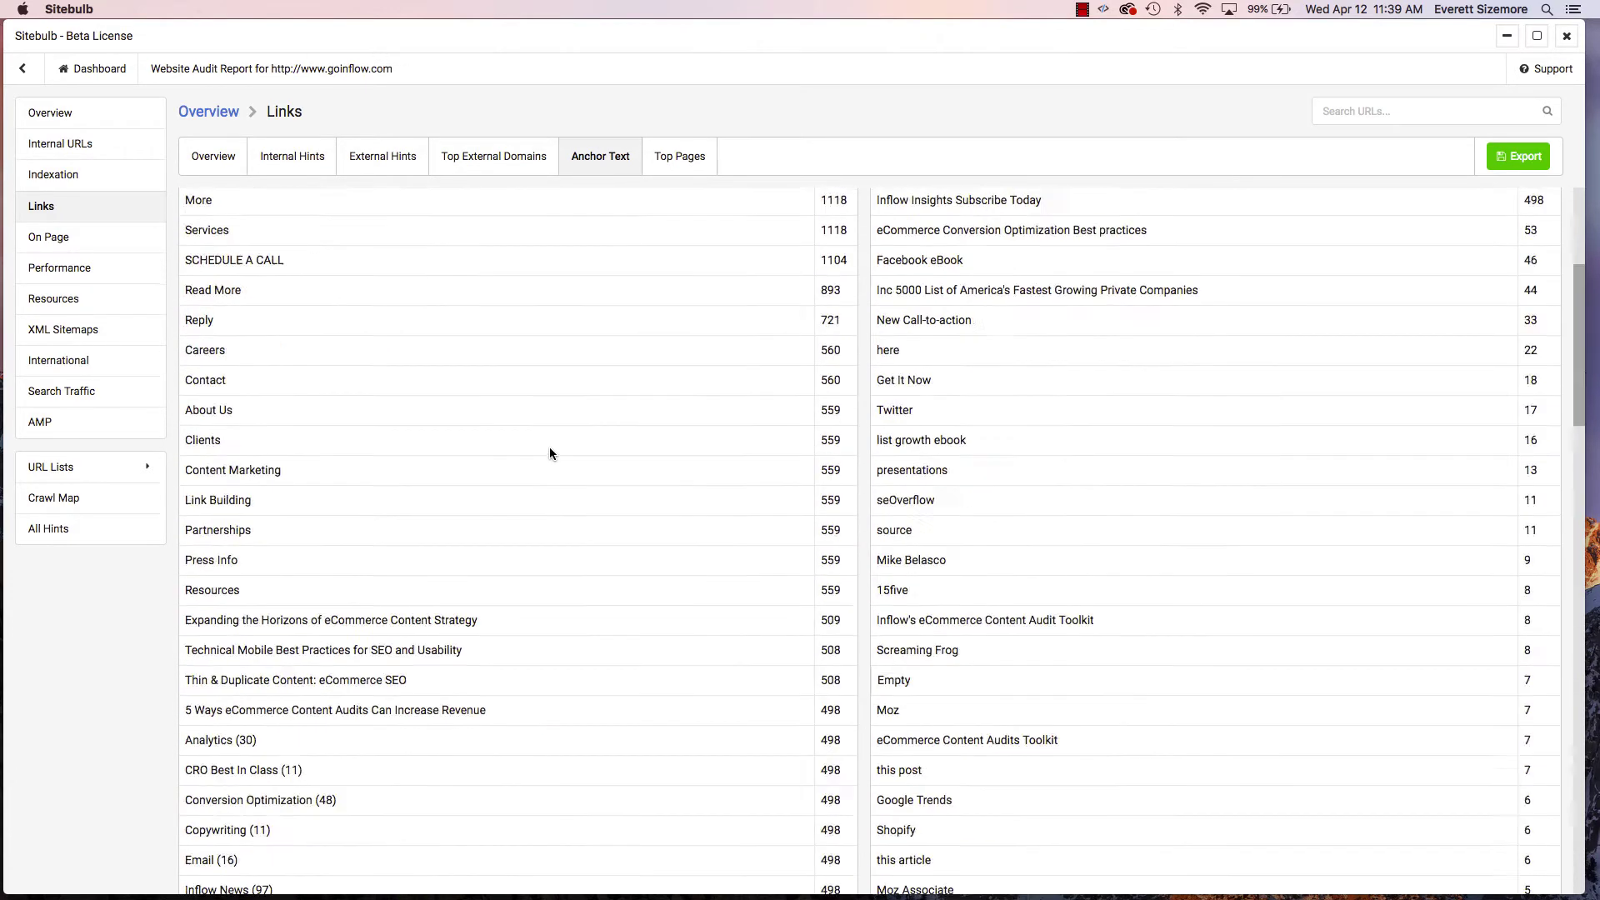
left_click(696, 155)
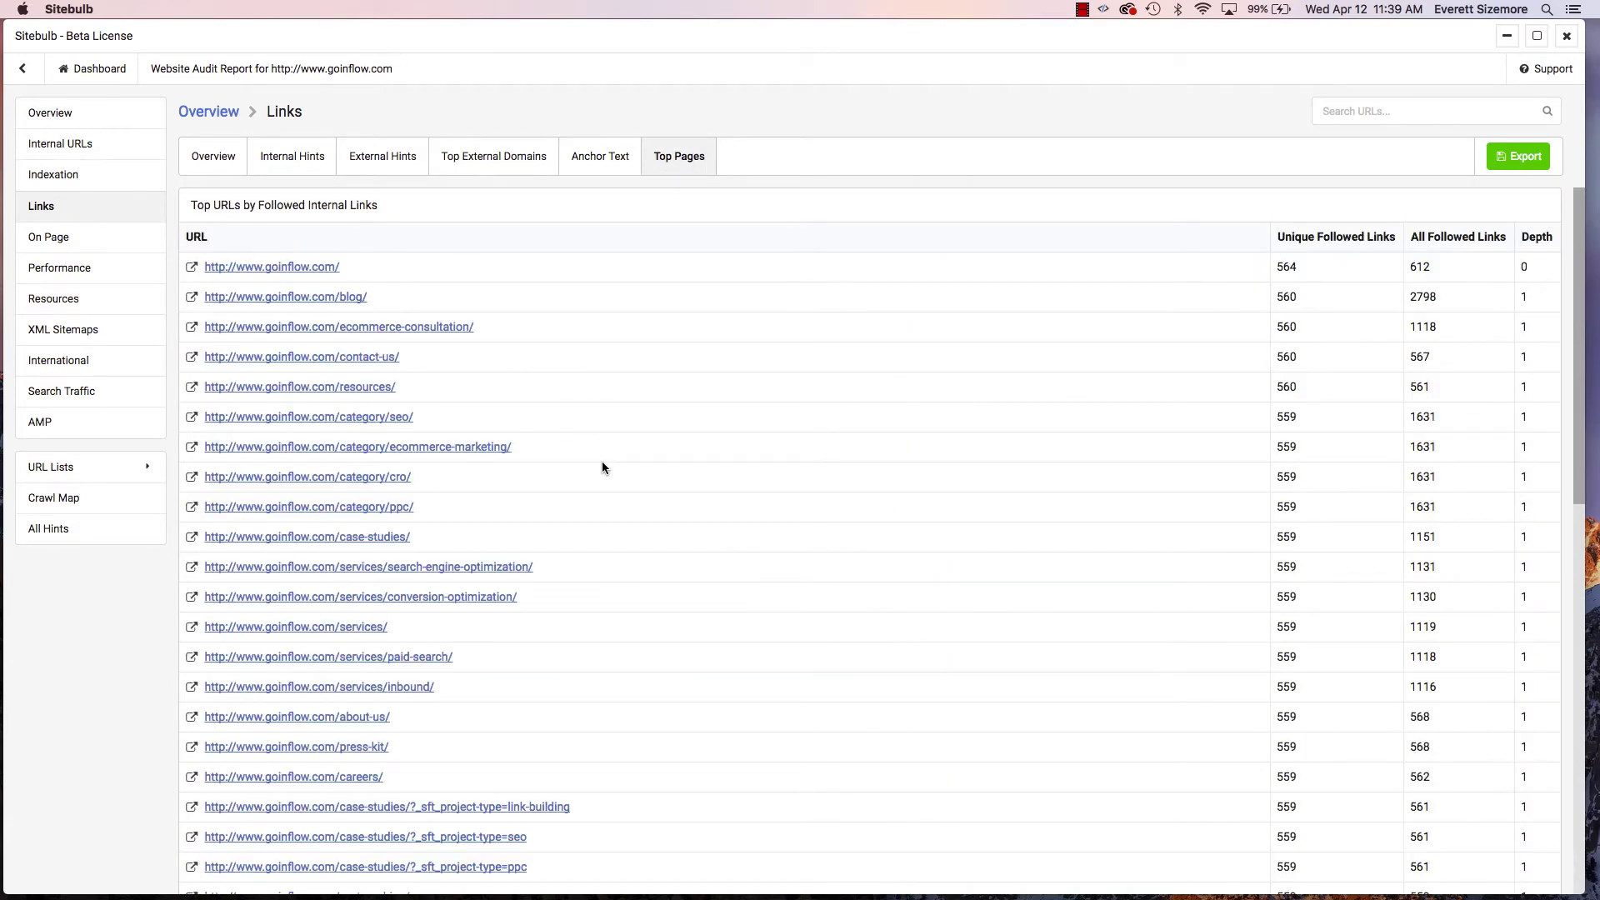
scroll(601, 464, "down", 10)
scroll(604, 460, "up", 10)
- Review the On Page content report, including word counts, duplicate content, readability and sentiment
left_click(55, 239)
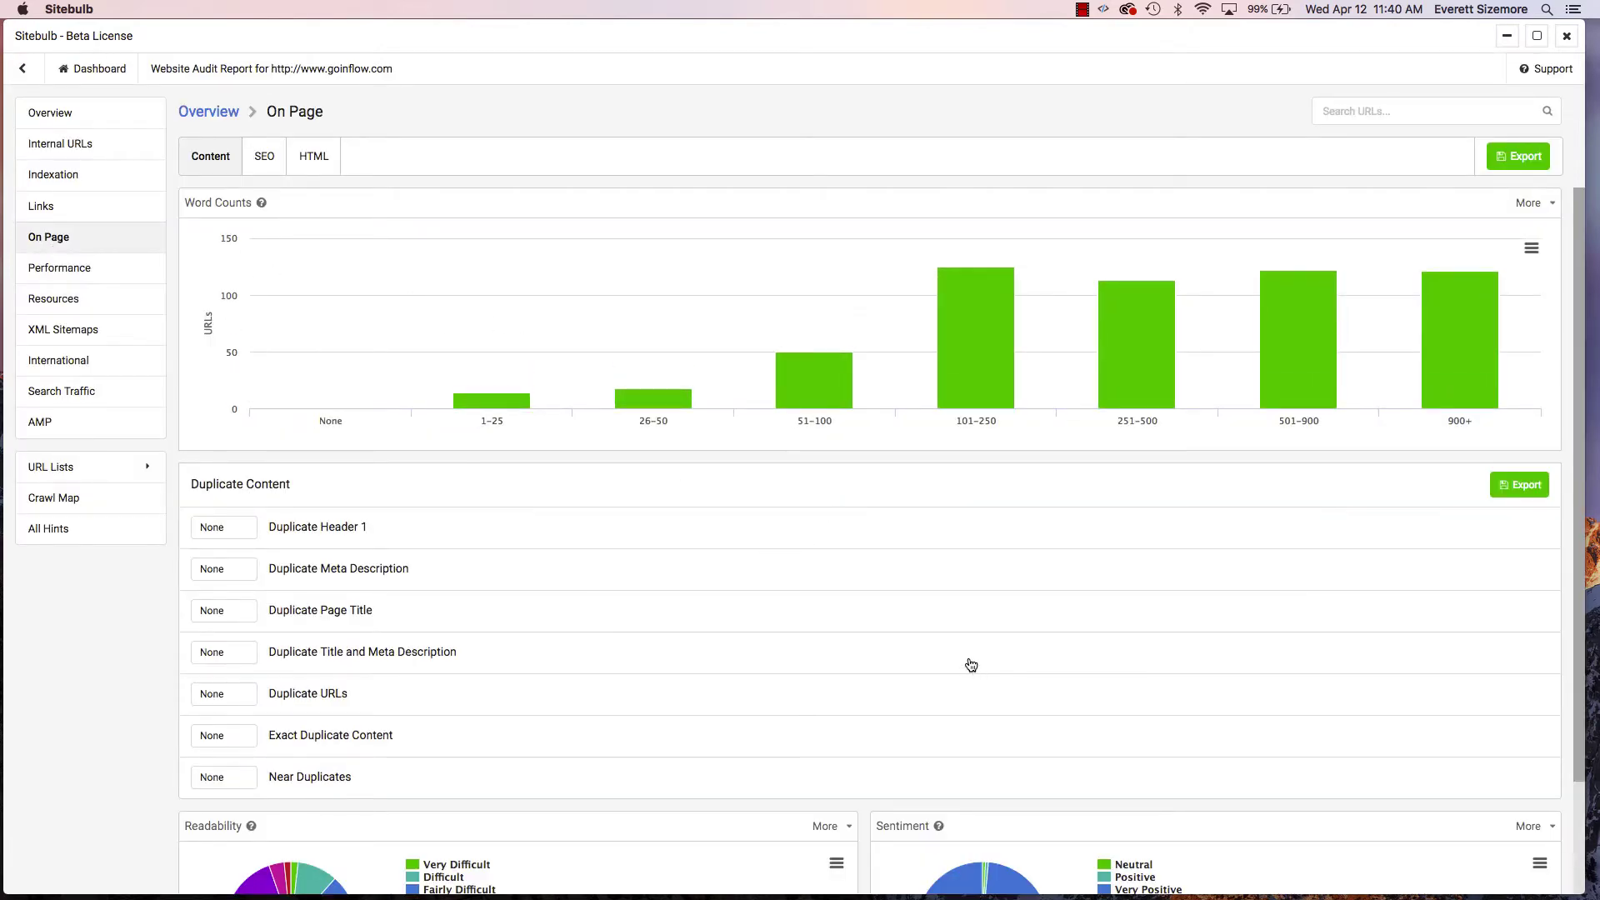
scroll(971, 664, "down", 3)
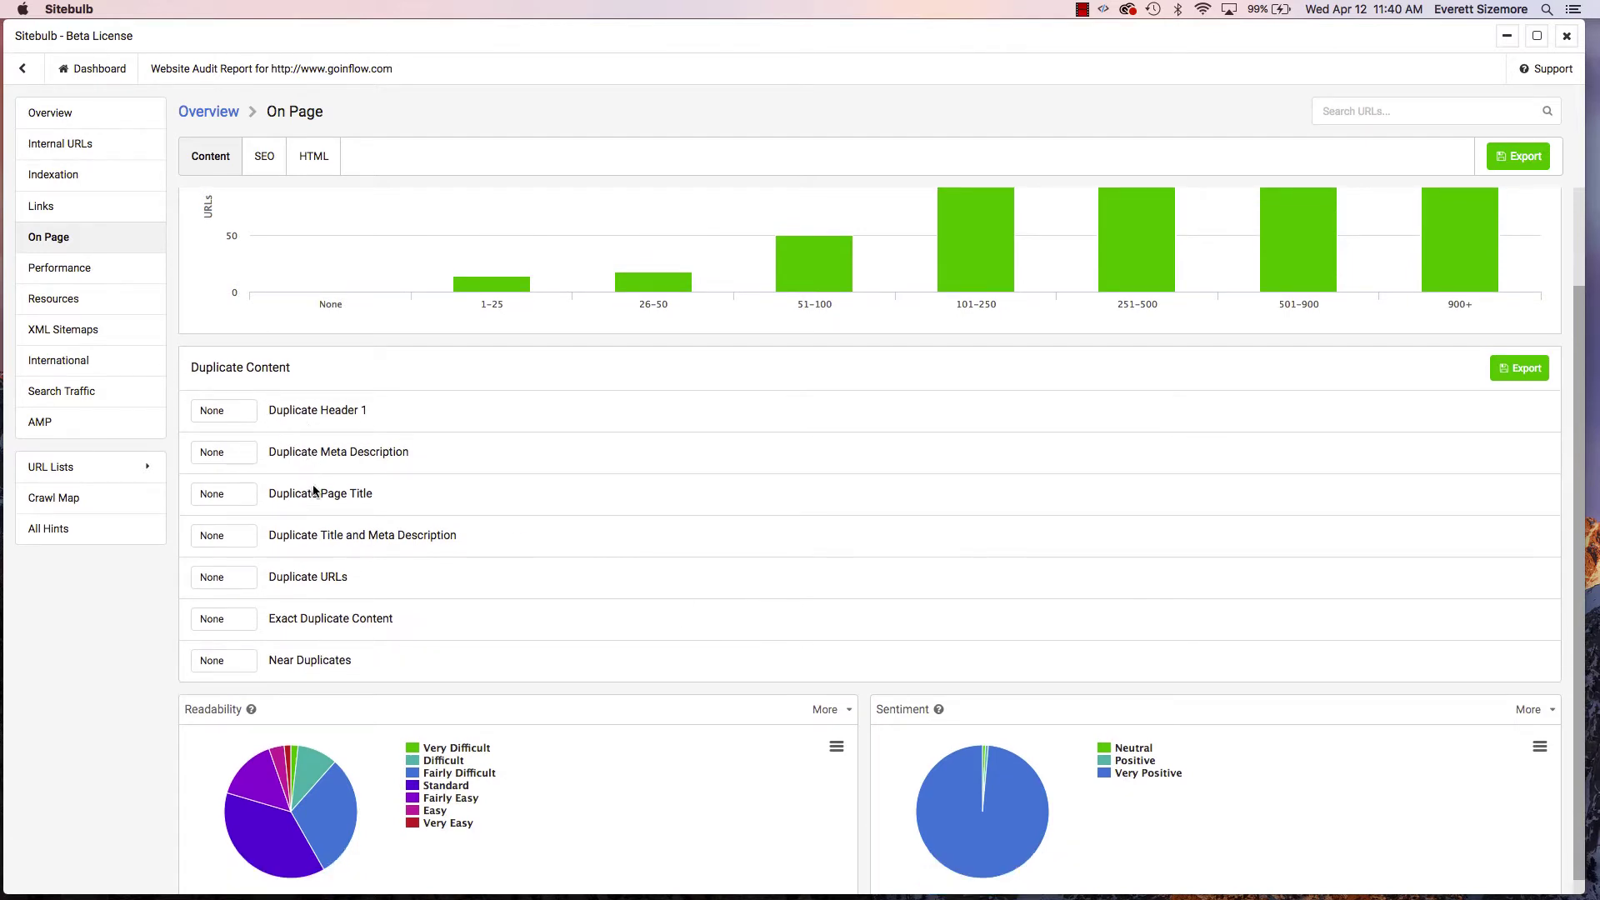
scroll(560, 681, "down", 1)
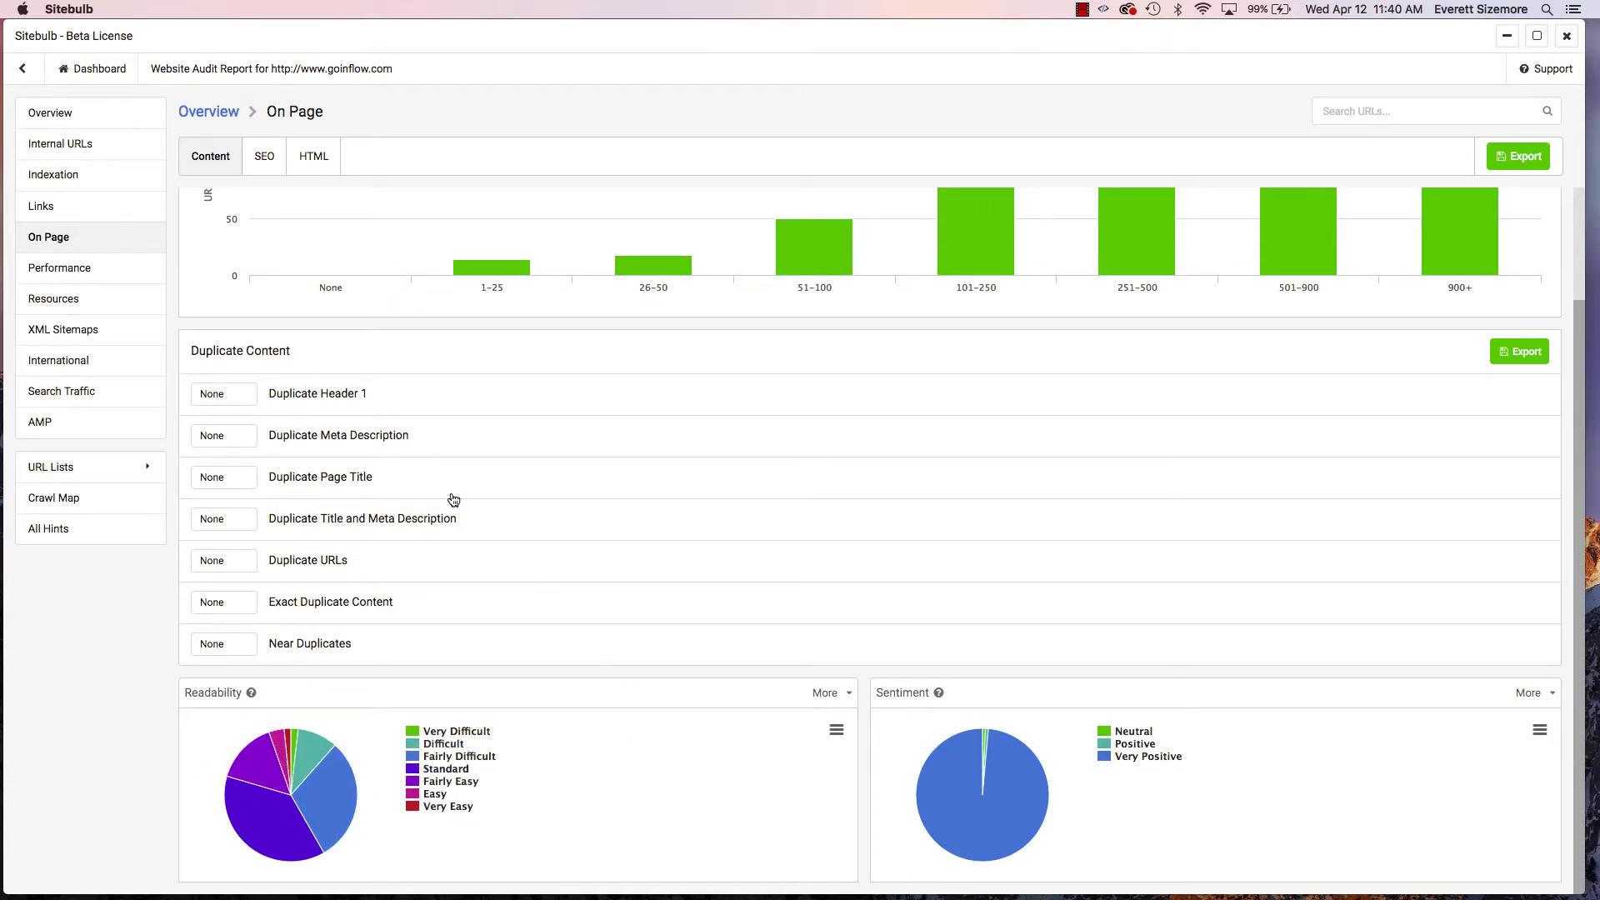
- View the Performance overview, and examine the Resources report's crawl depth, content type, status code and protocol charts
left_click(94, 269)
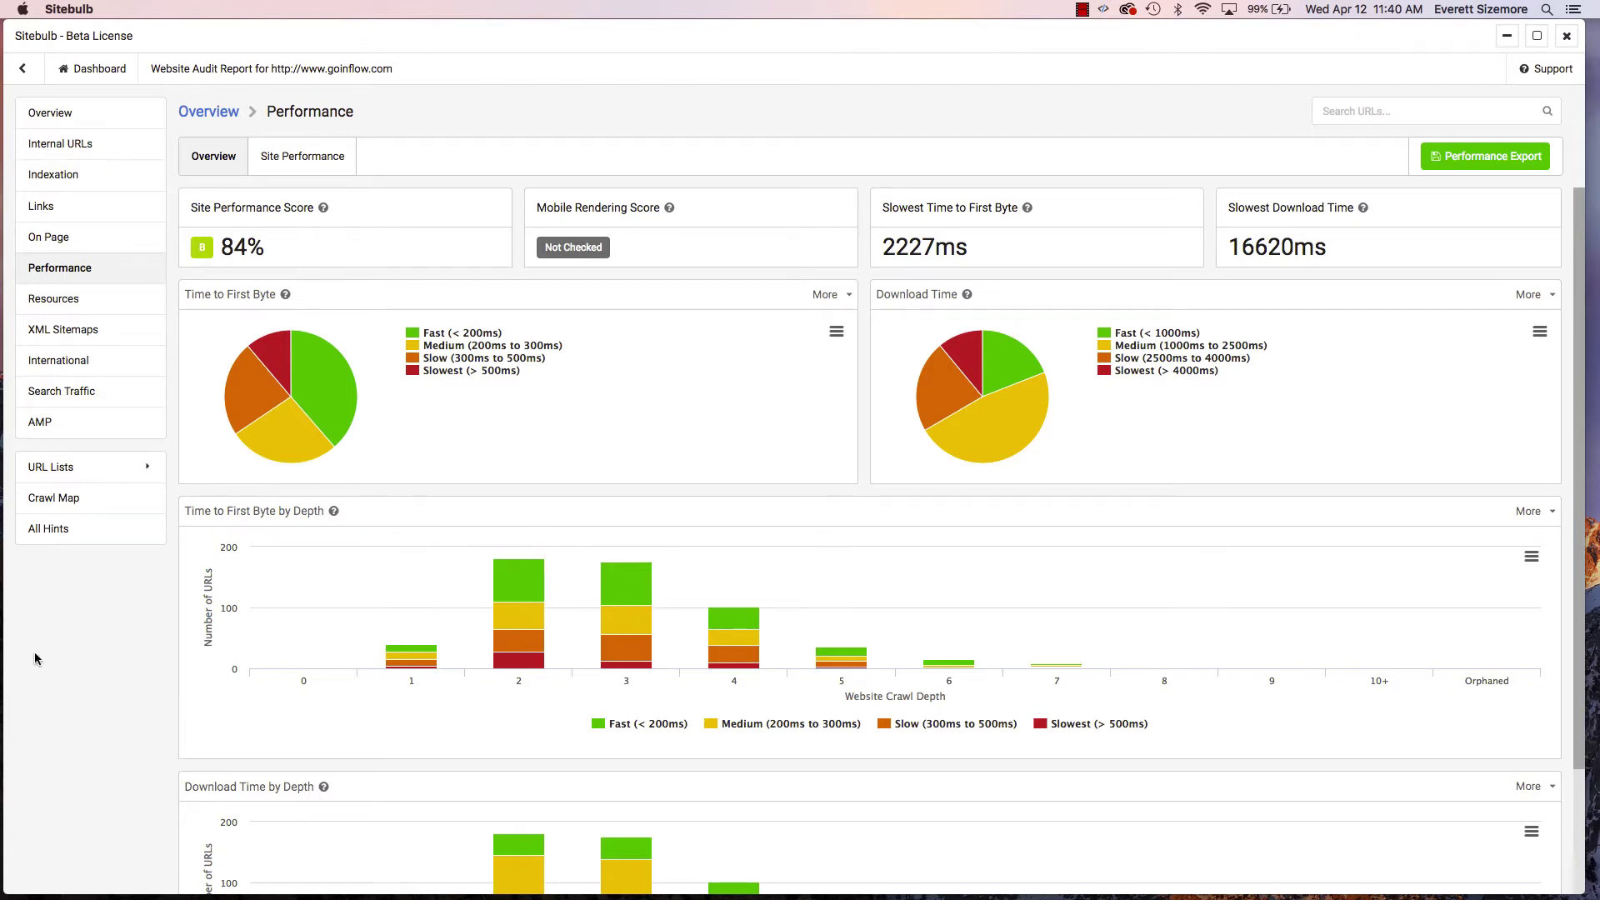
left_click(85, 308)
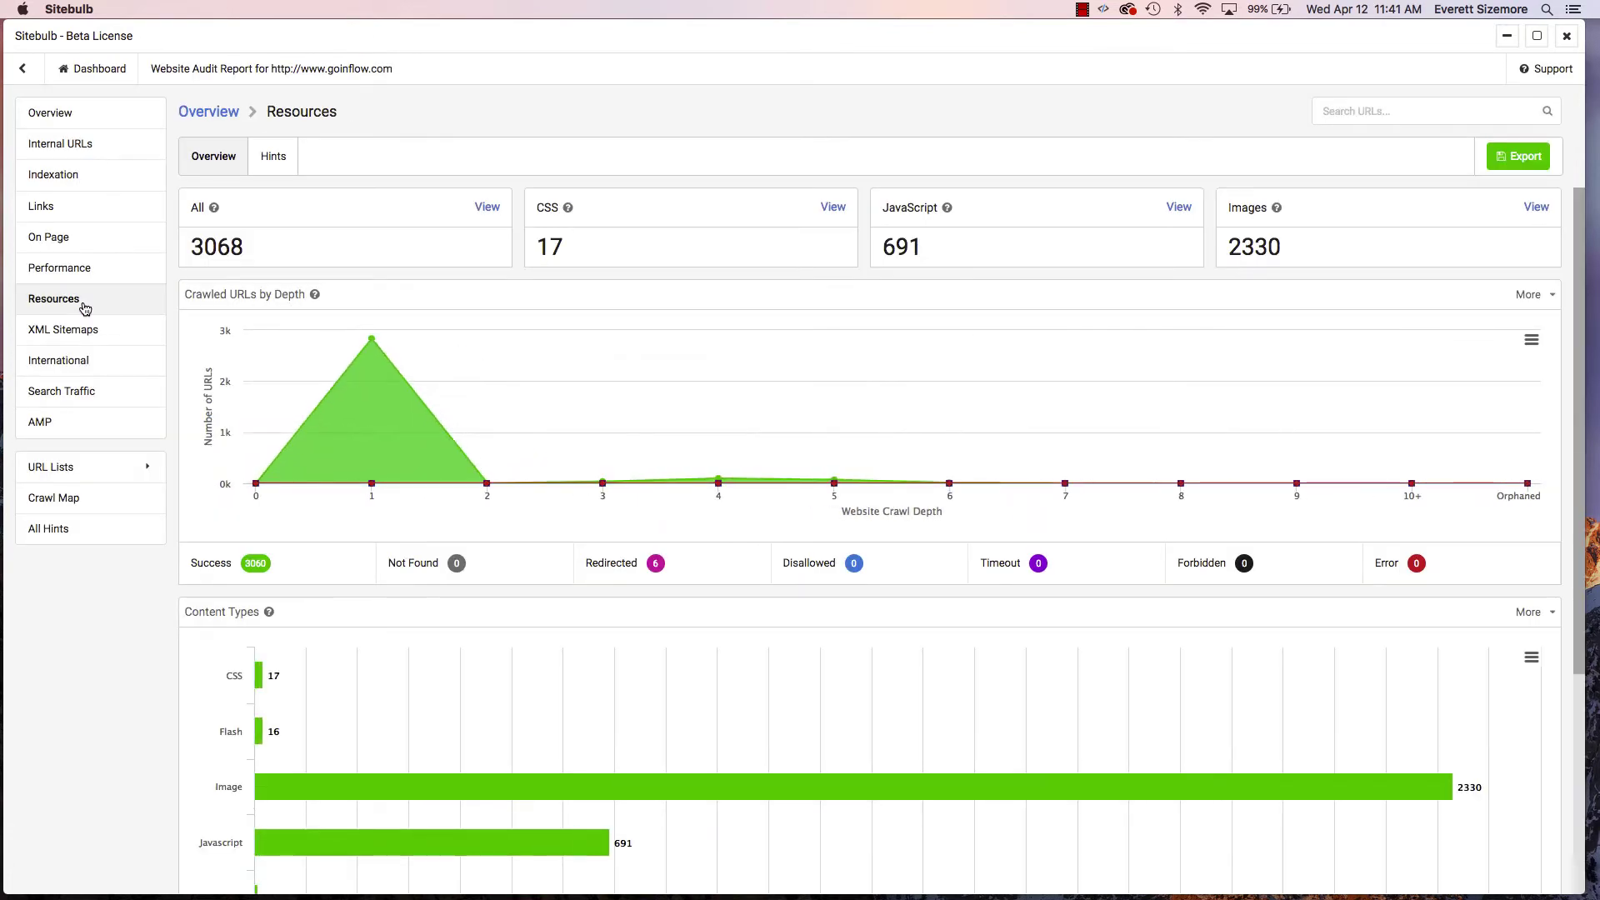
scroll(663, 550, "down", 3)
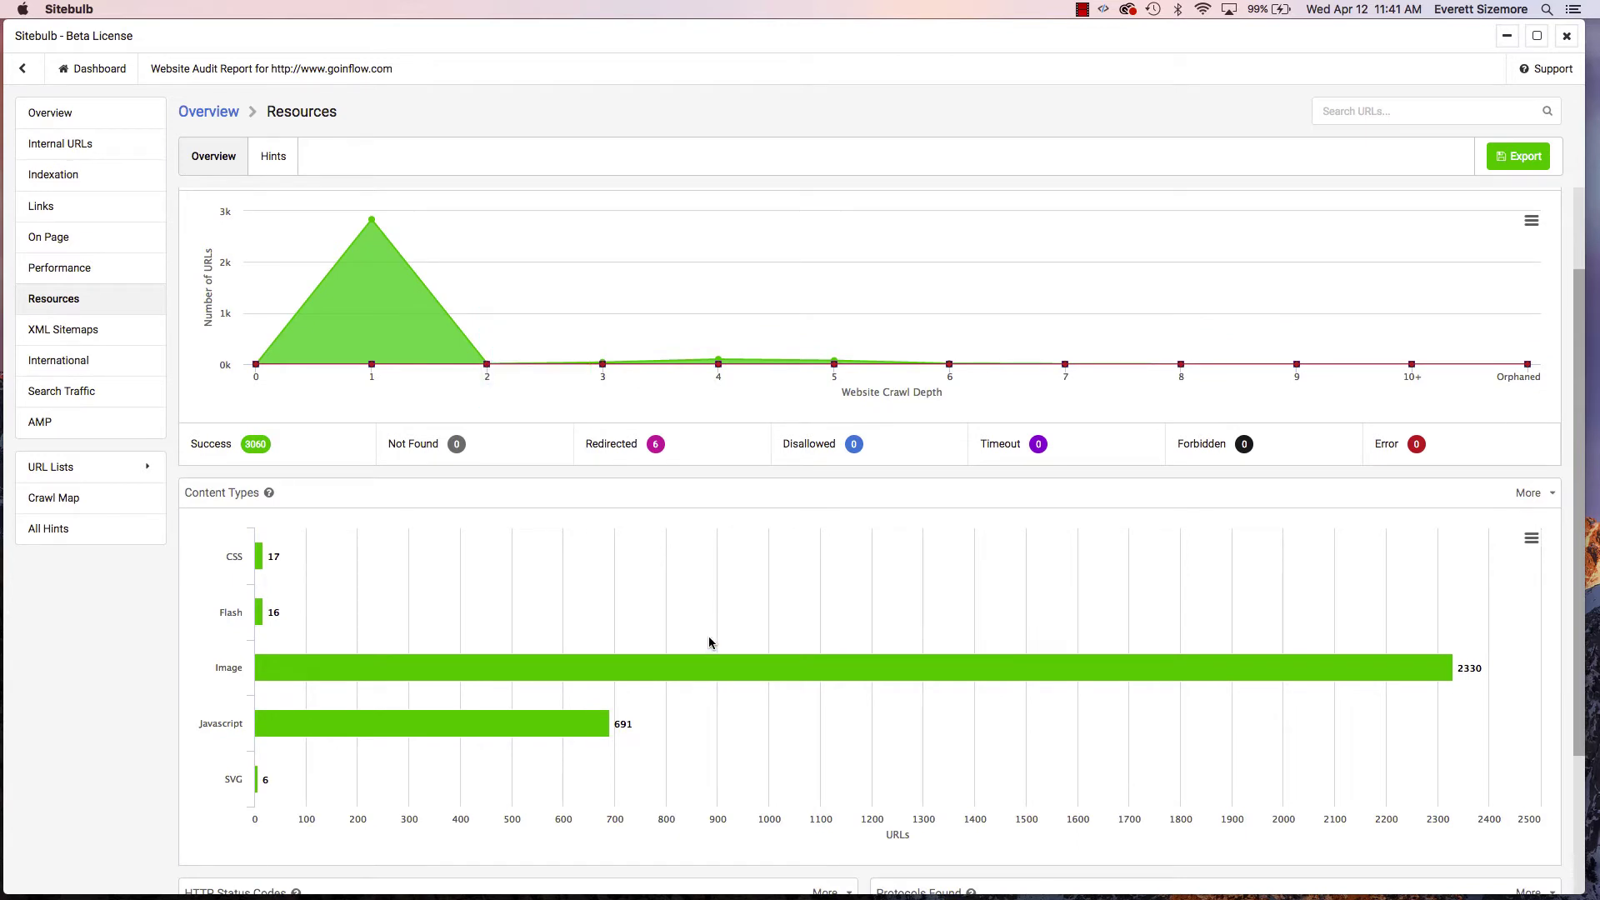
scroll(765, 615, "up", 3)
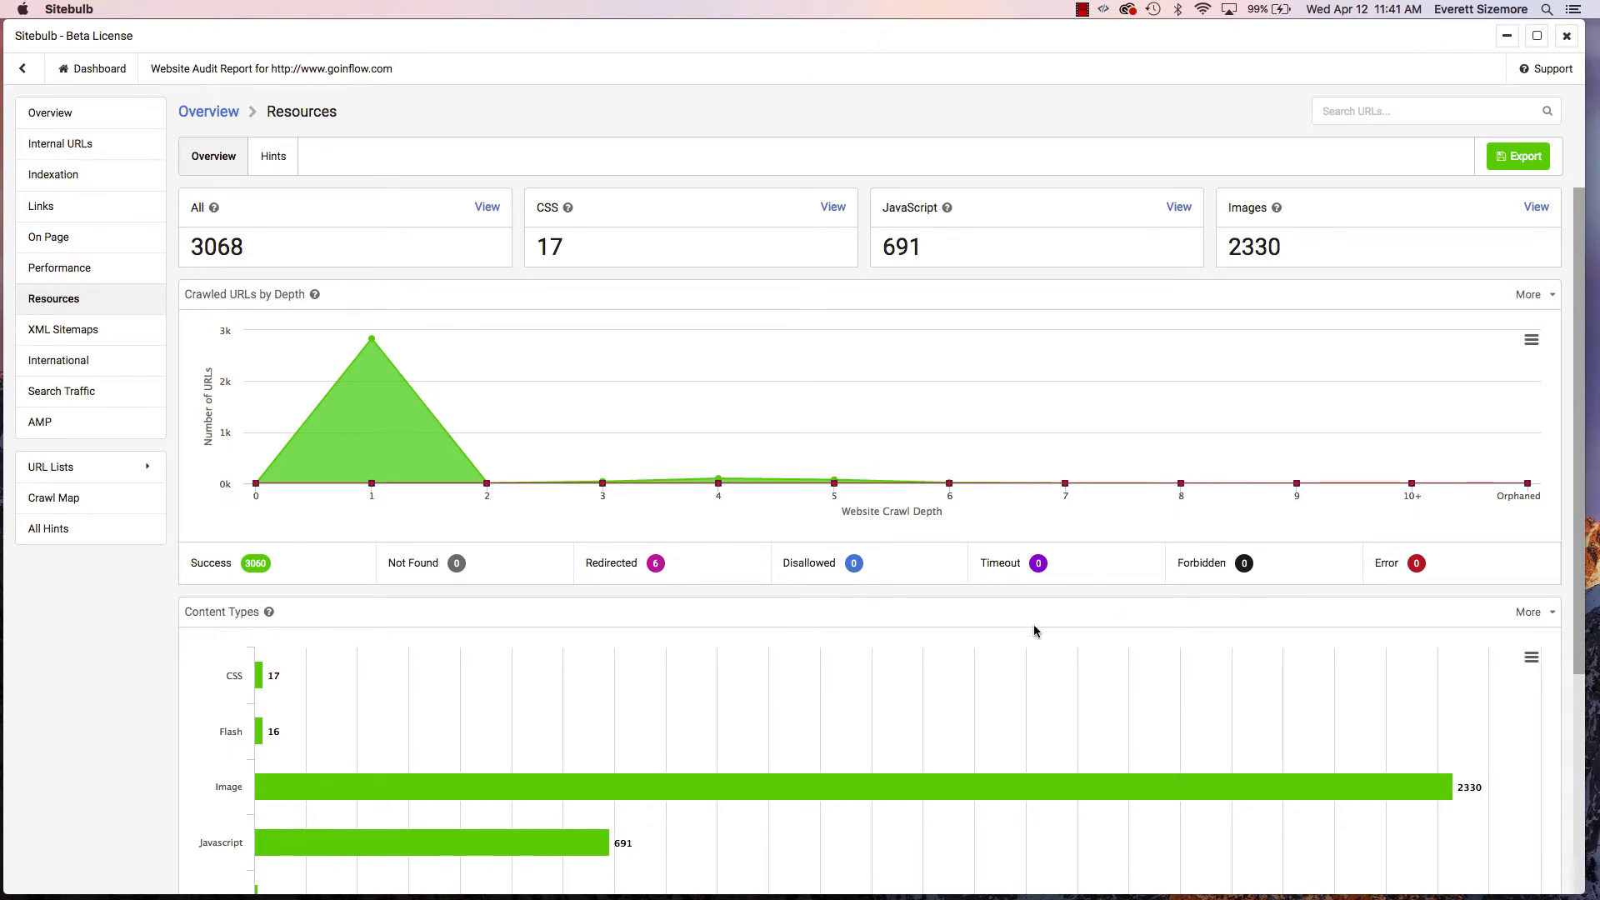
scroll(602, 639, "down", 4)
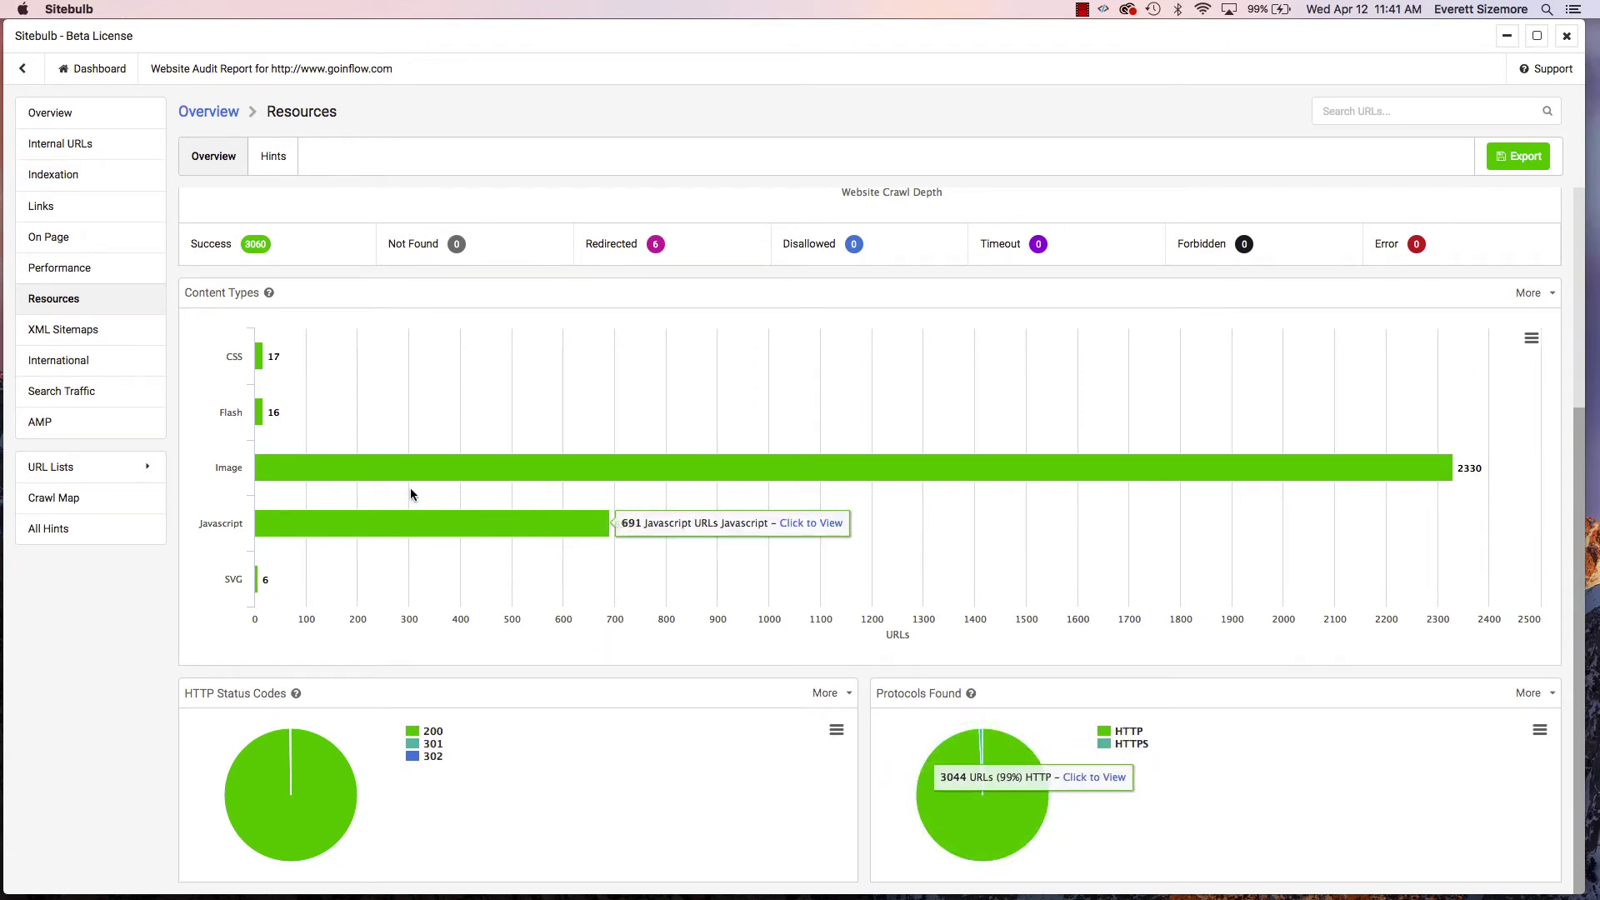
scroll(410, 488, "up", 4)
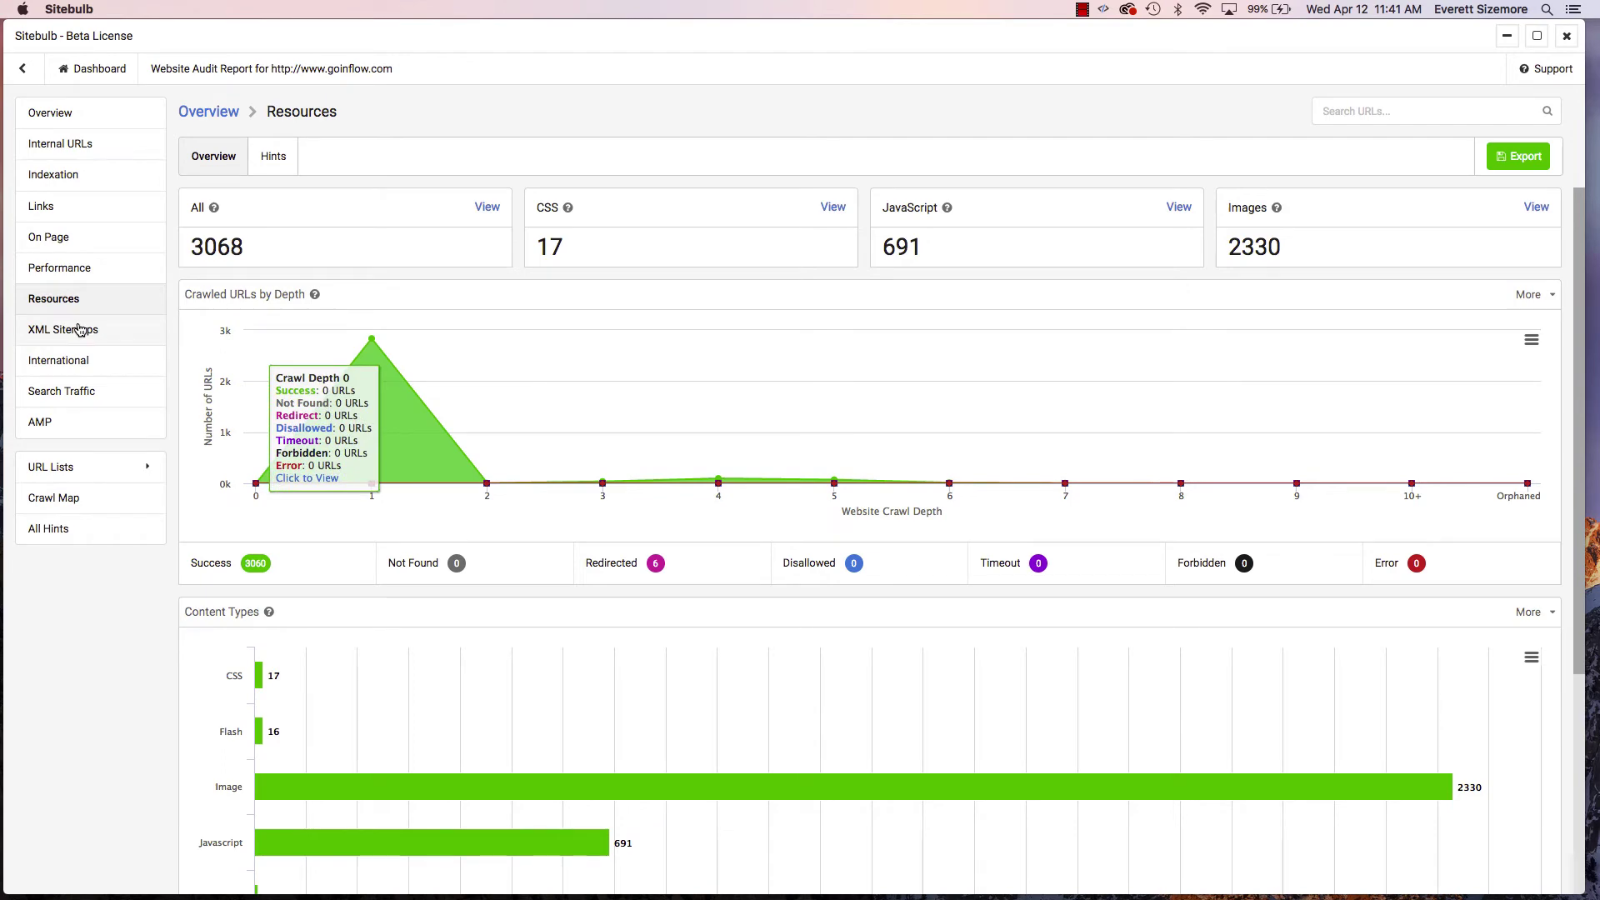
- Review the XML Sitemaps report, including the sitemap list, sitemap errors and Google Search Console sitemaps
left_click(103, 330)
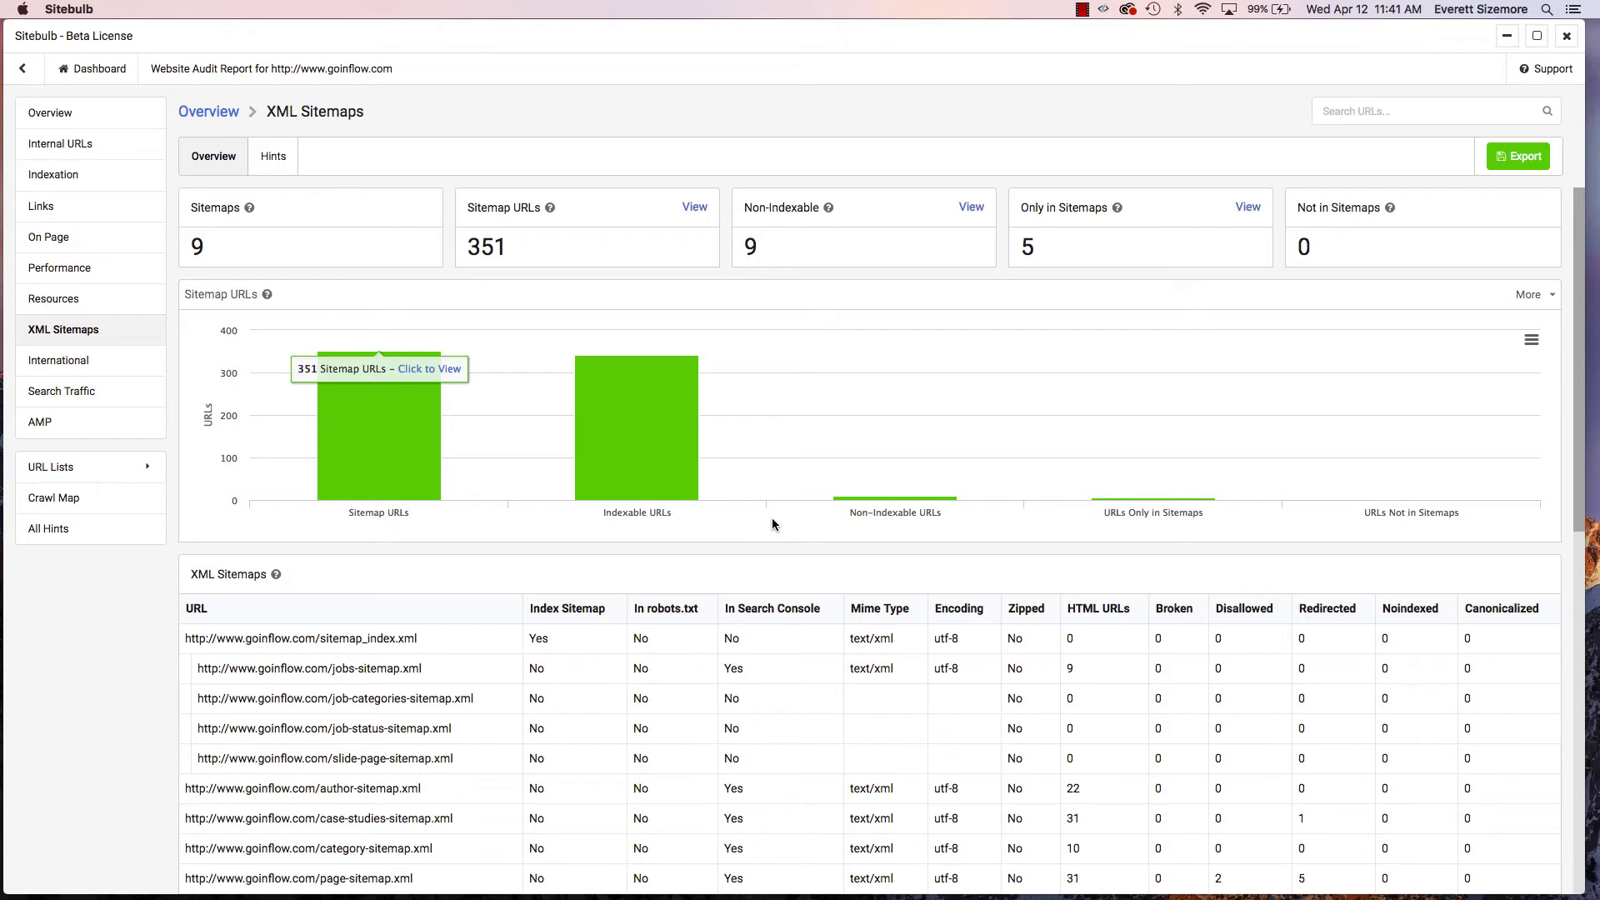
scroll(771, 525, "down", 1)
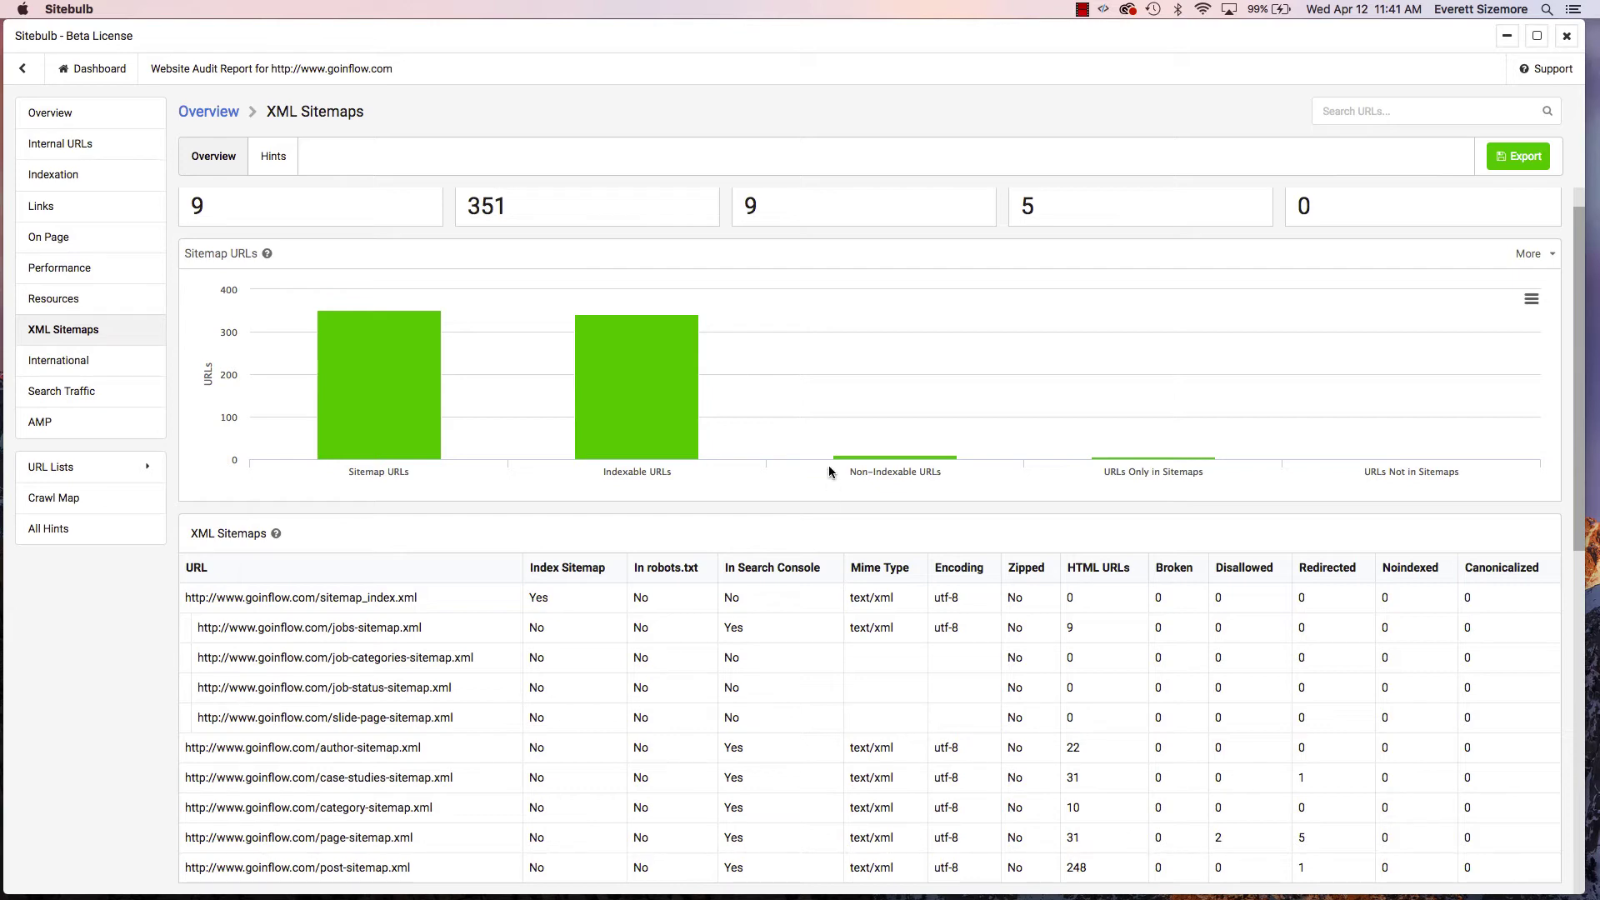
scroll(855, 490, "down", 5)
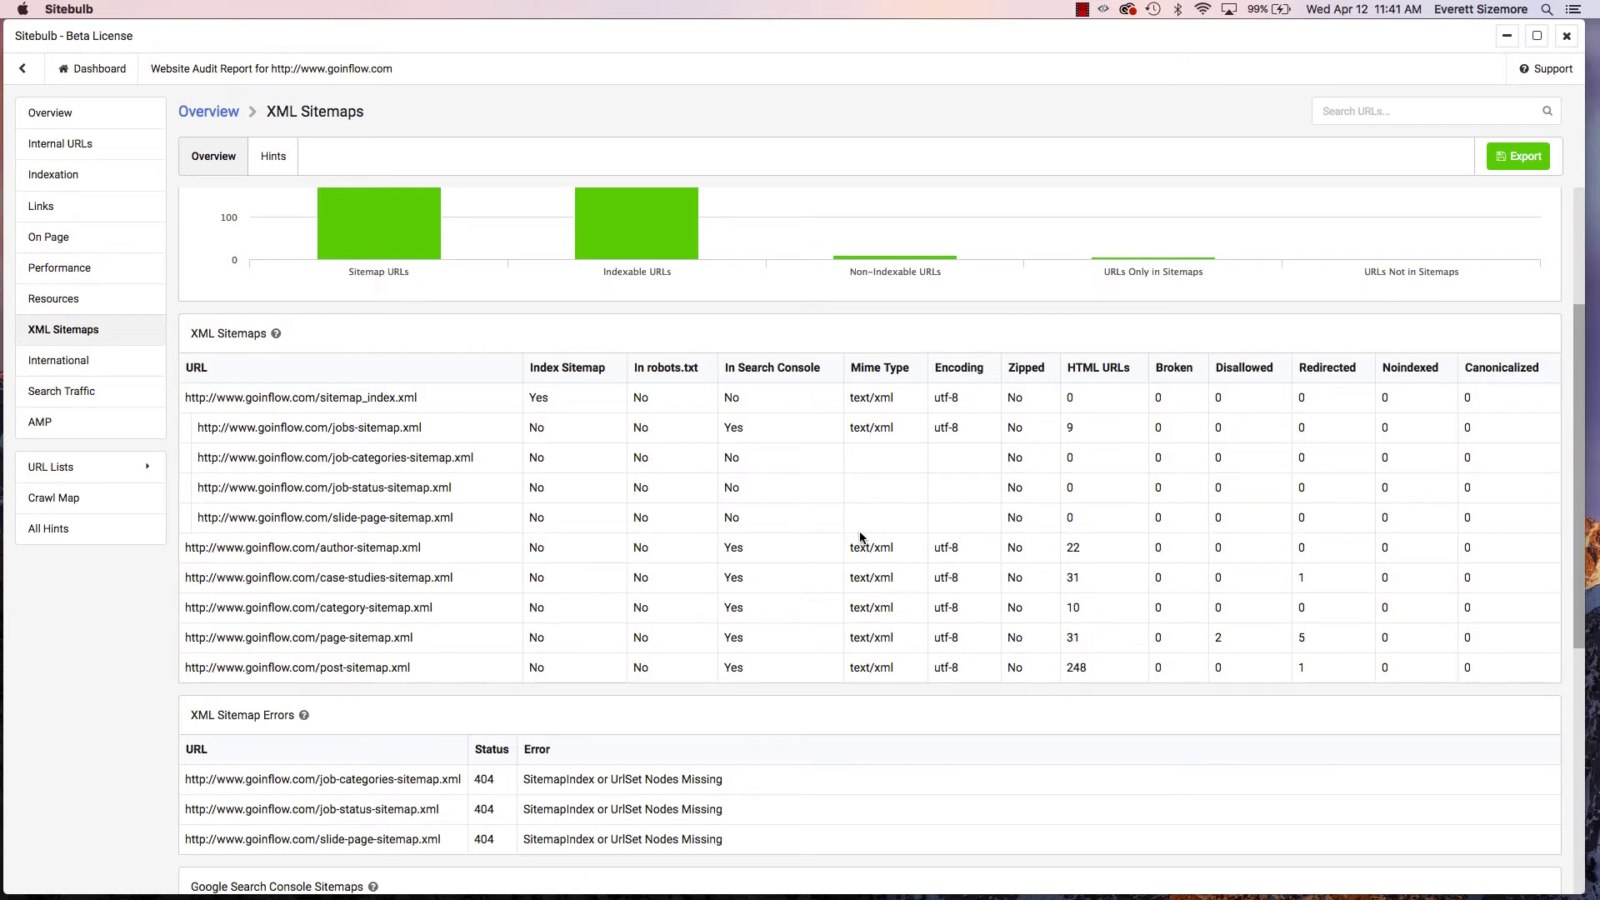
scroll(860, 538, "down", 10)
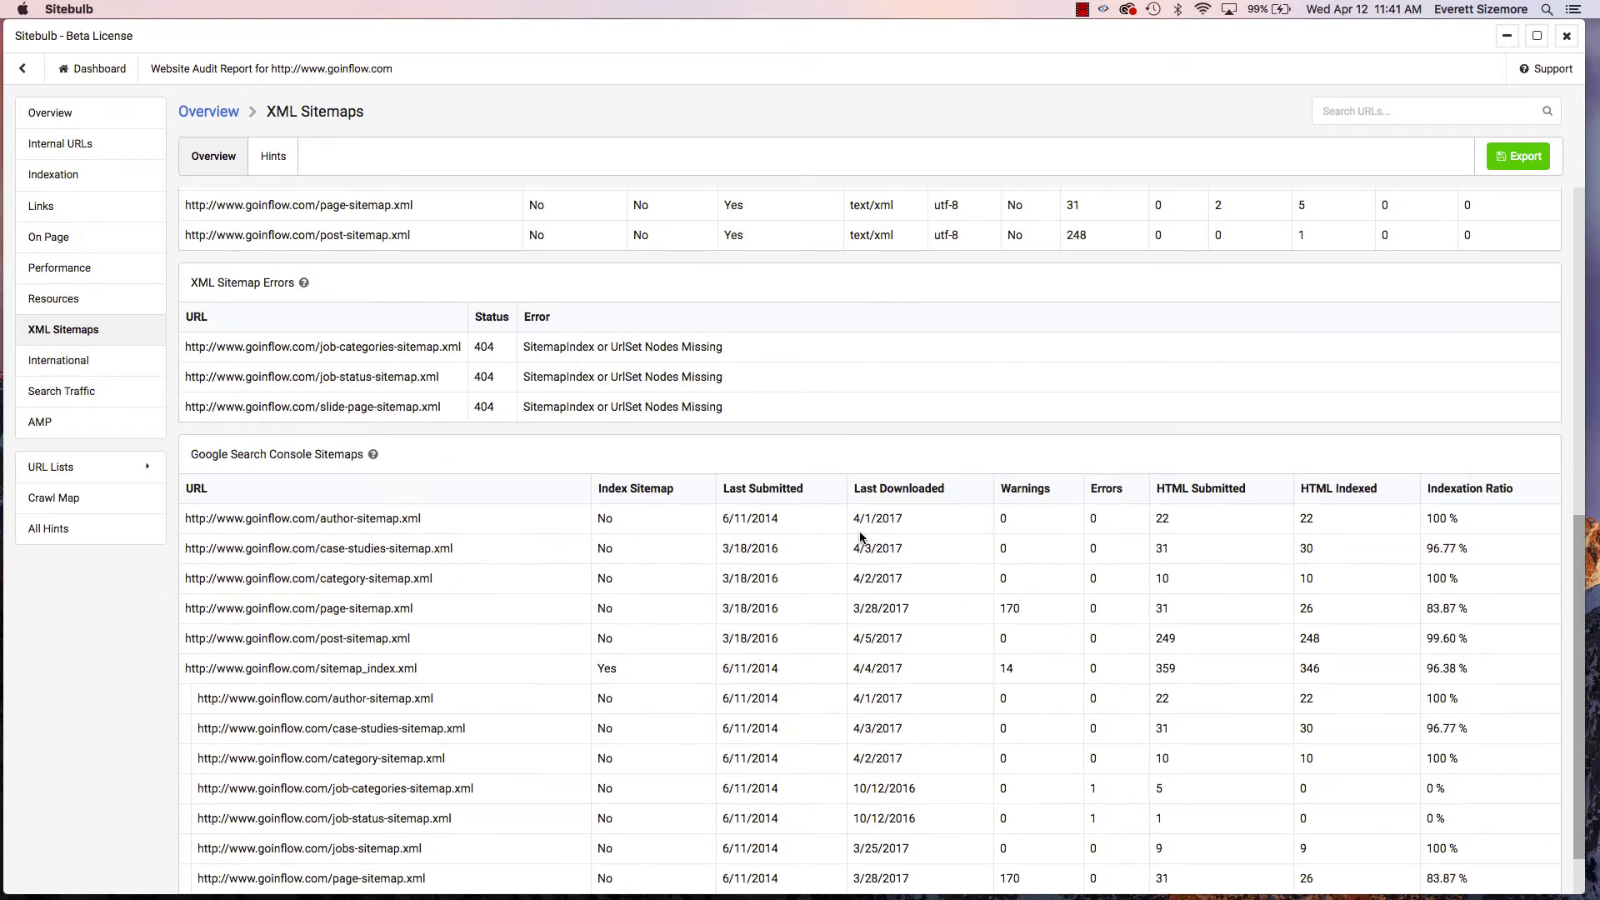
scroll(860, 537, "up", 15)
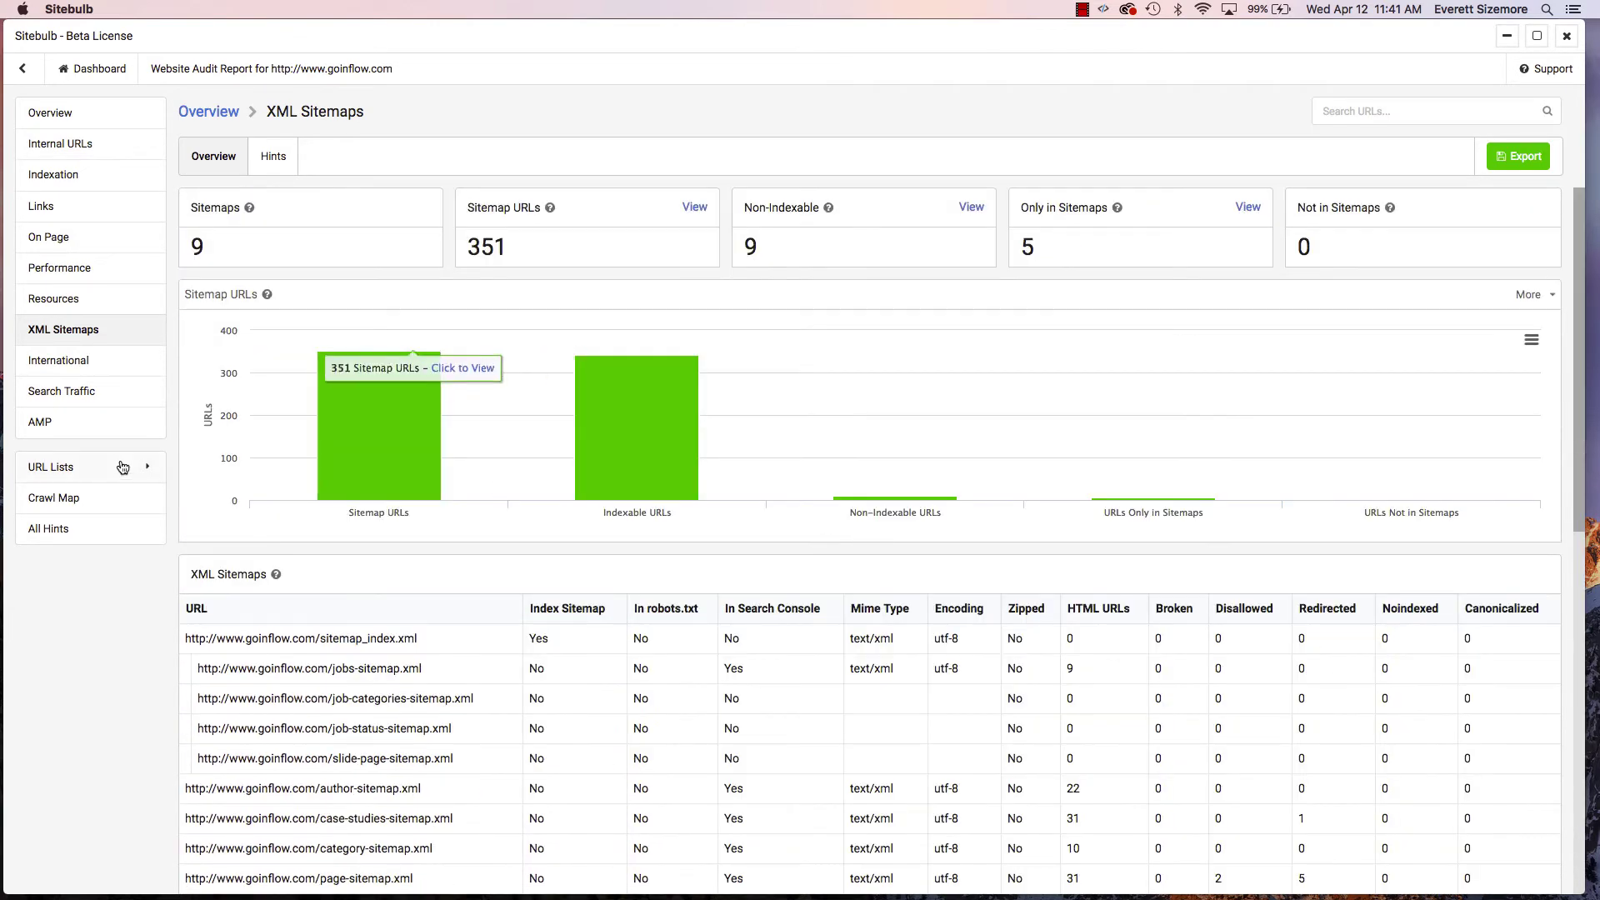
- Check the International report and open the Search Traffic report to view the organic search traffic percentiles
left_click(98, 363)
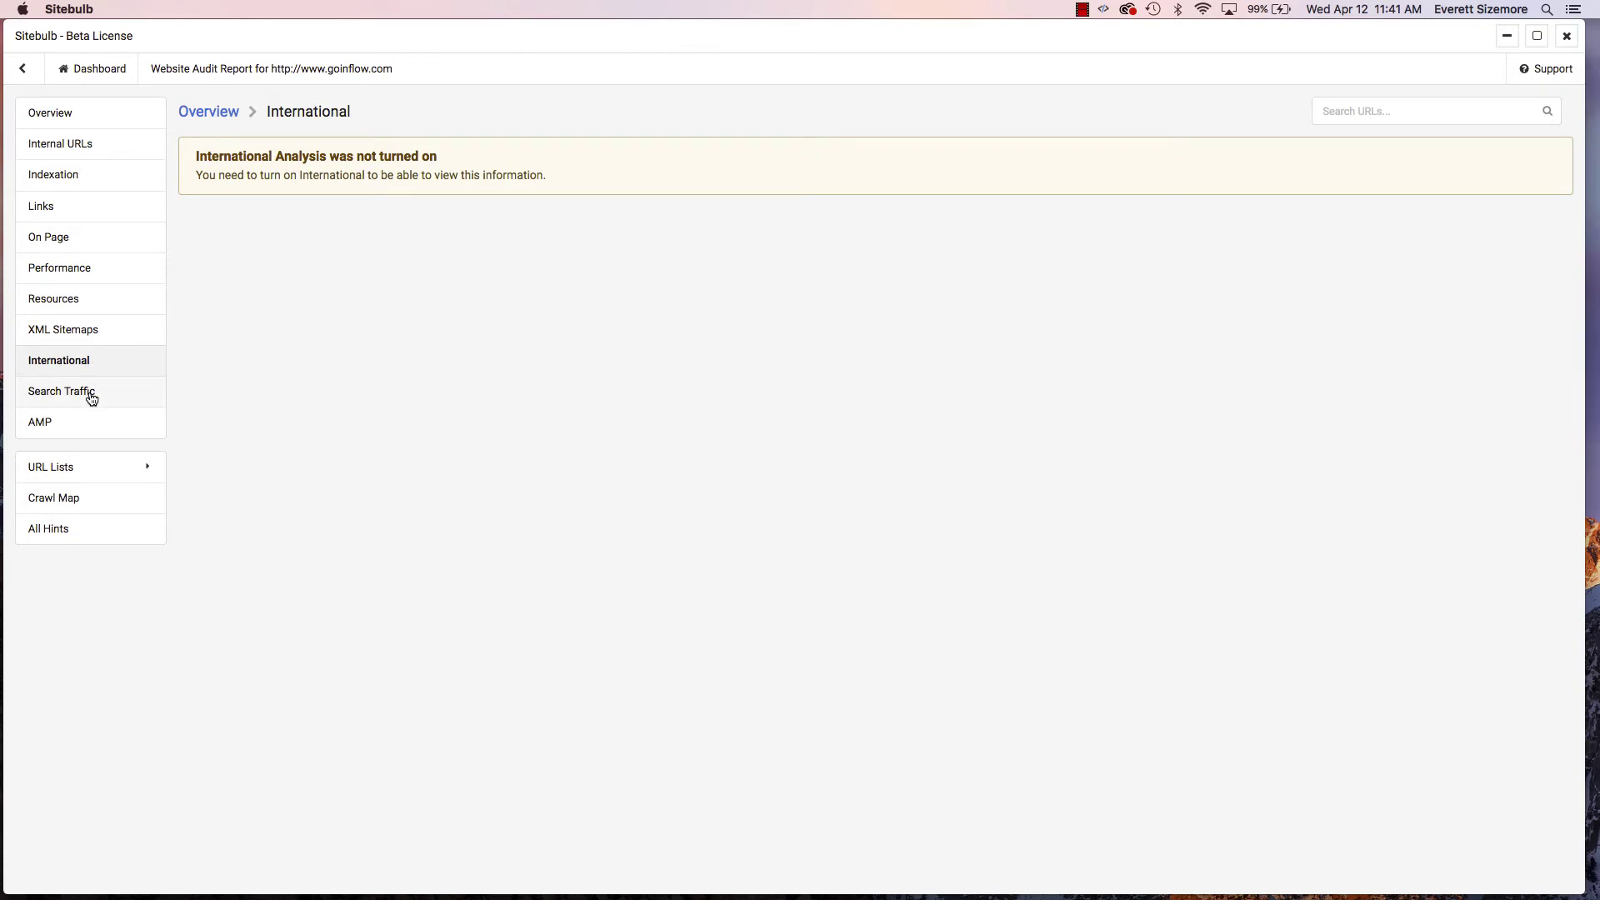
left_click(92, 398)
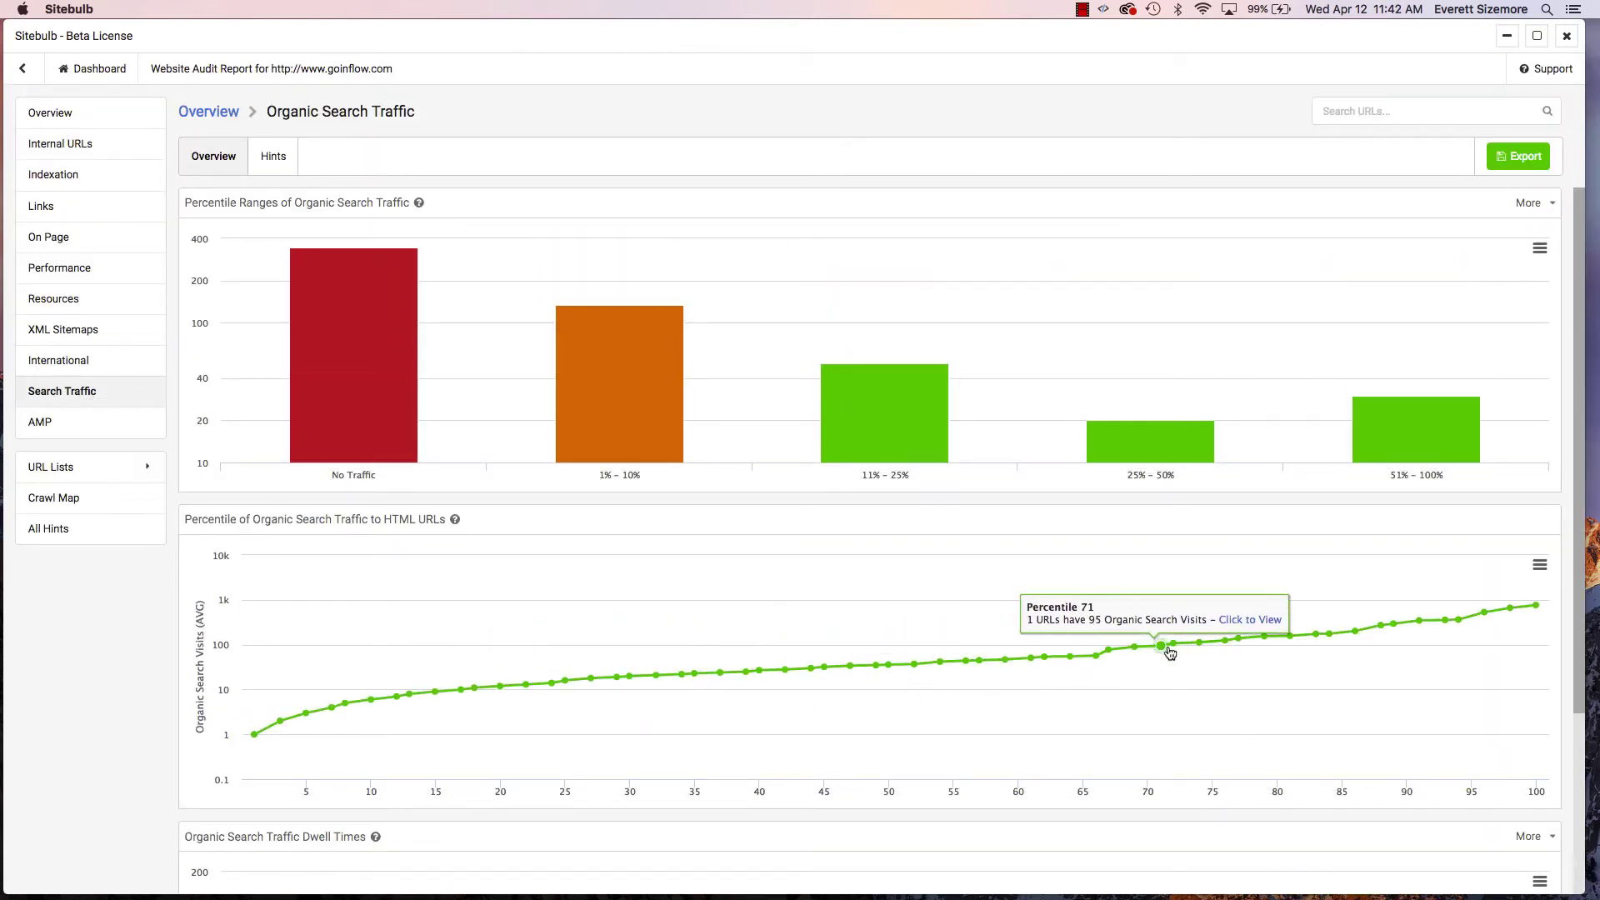
- Examine the Organic Search Traffic Dwell Times chart, including the URLs with a dwell time of 0 to 15 seconds
scroll(1171, 682, "down", 1)
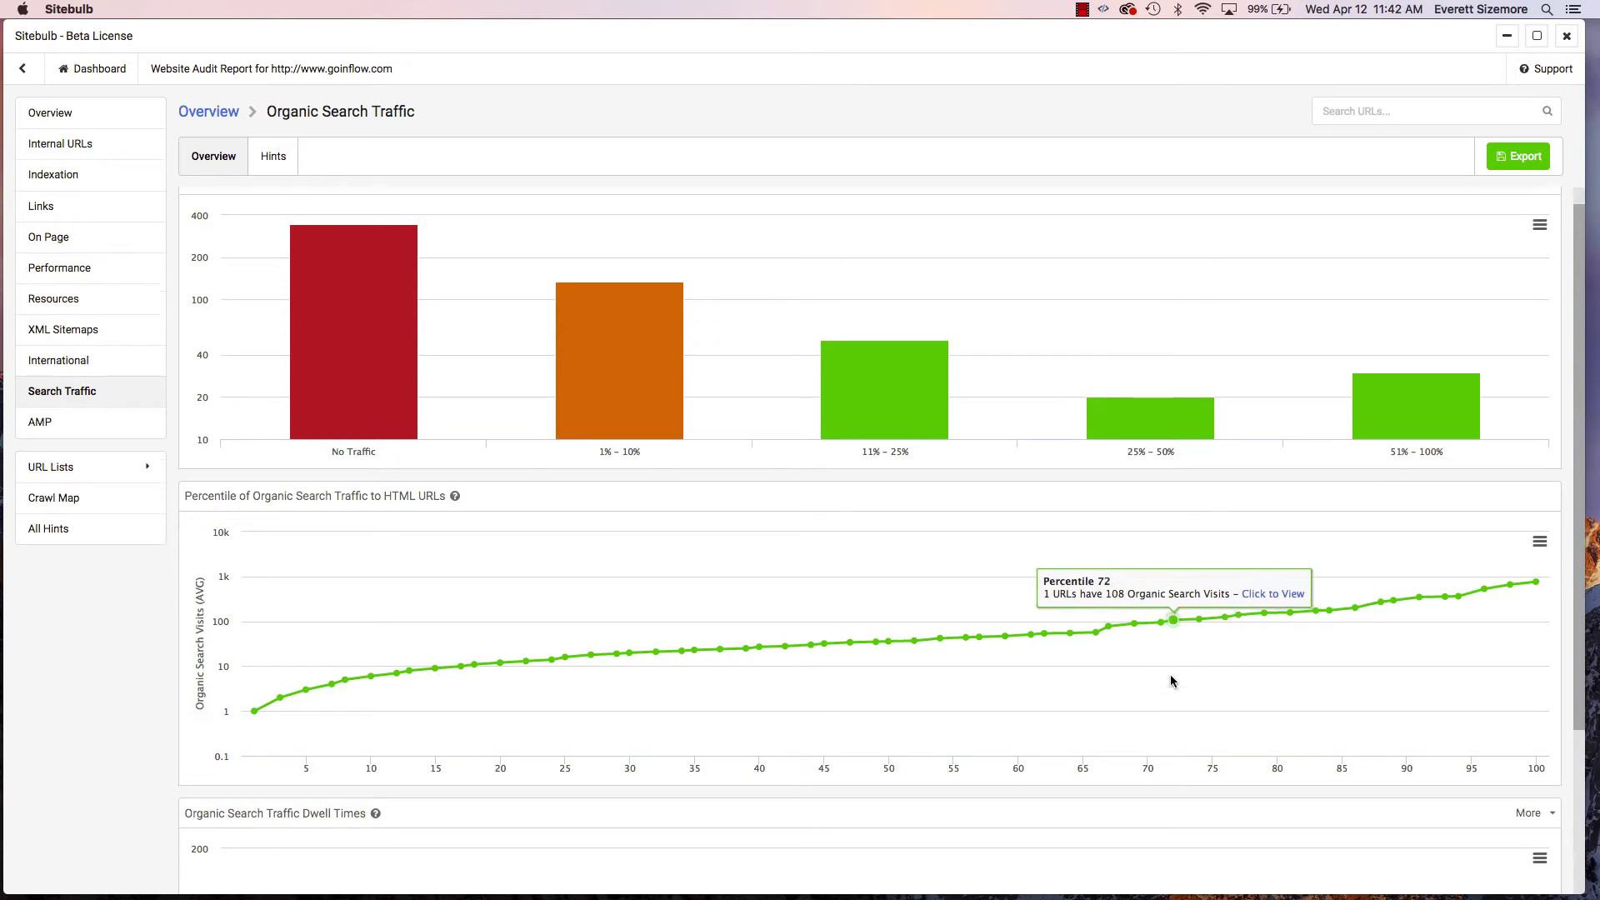
scroll(1171, 682, "down", 5)
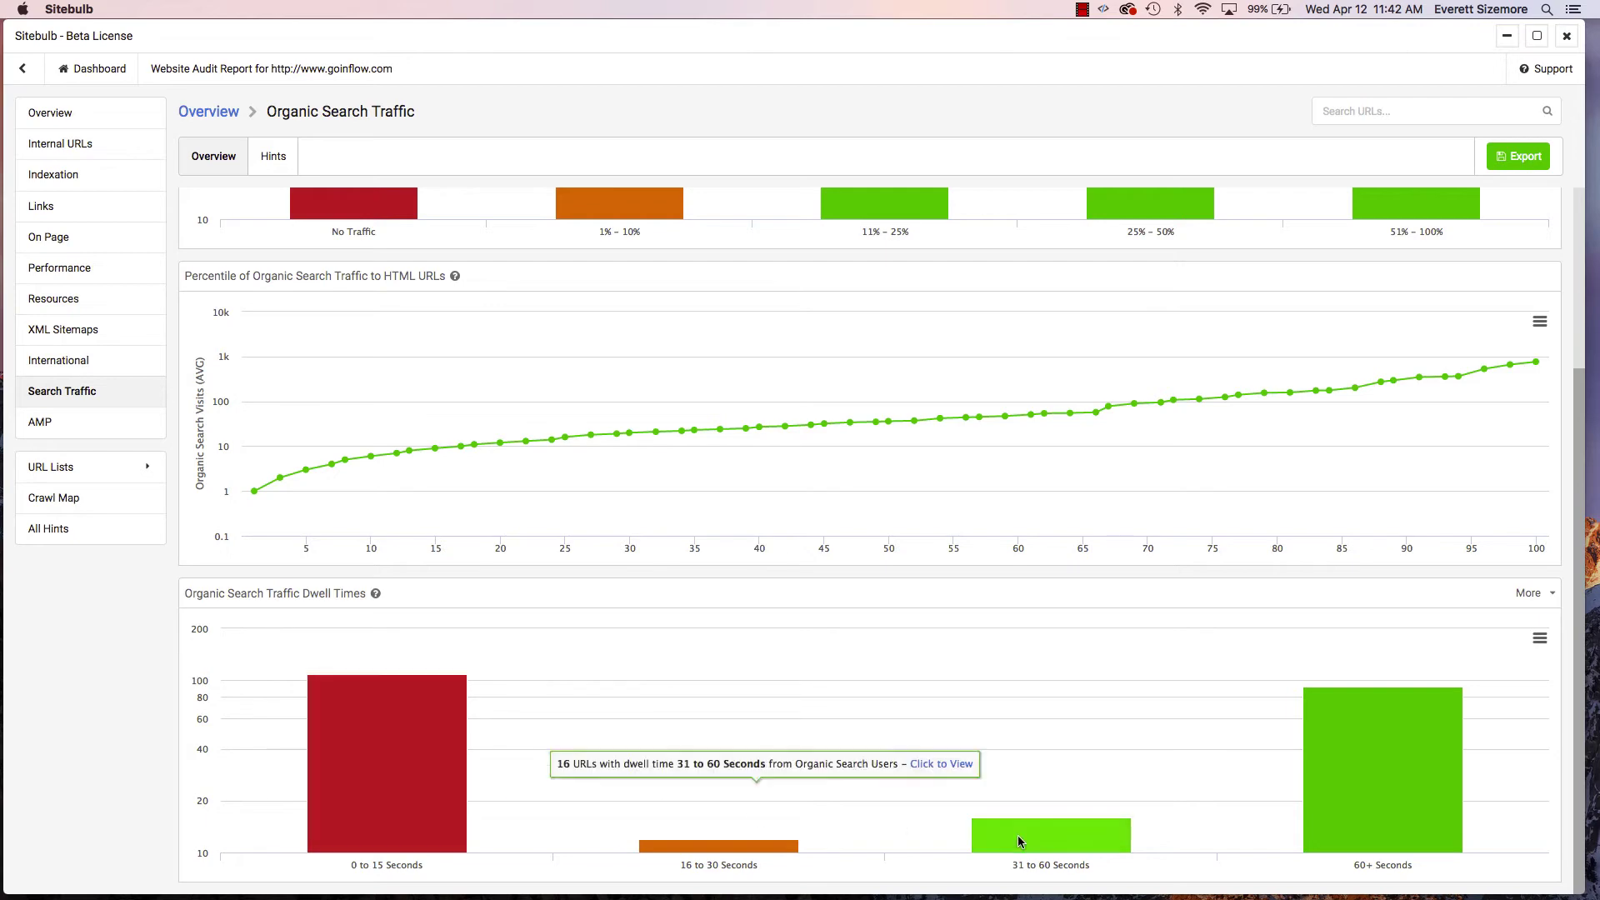
left_click(386, 741)
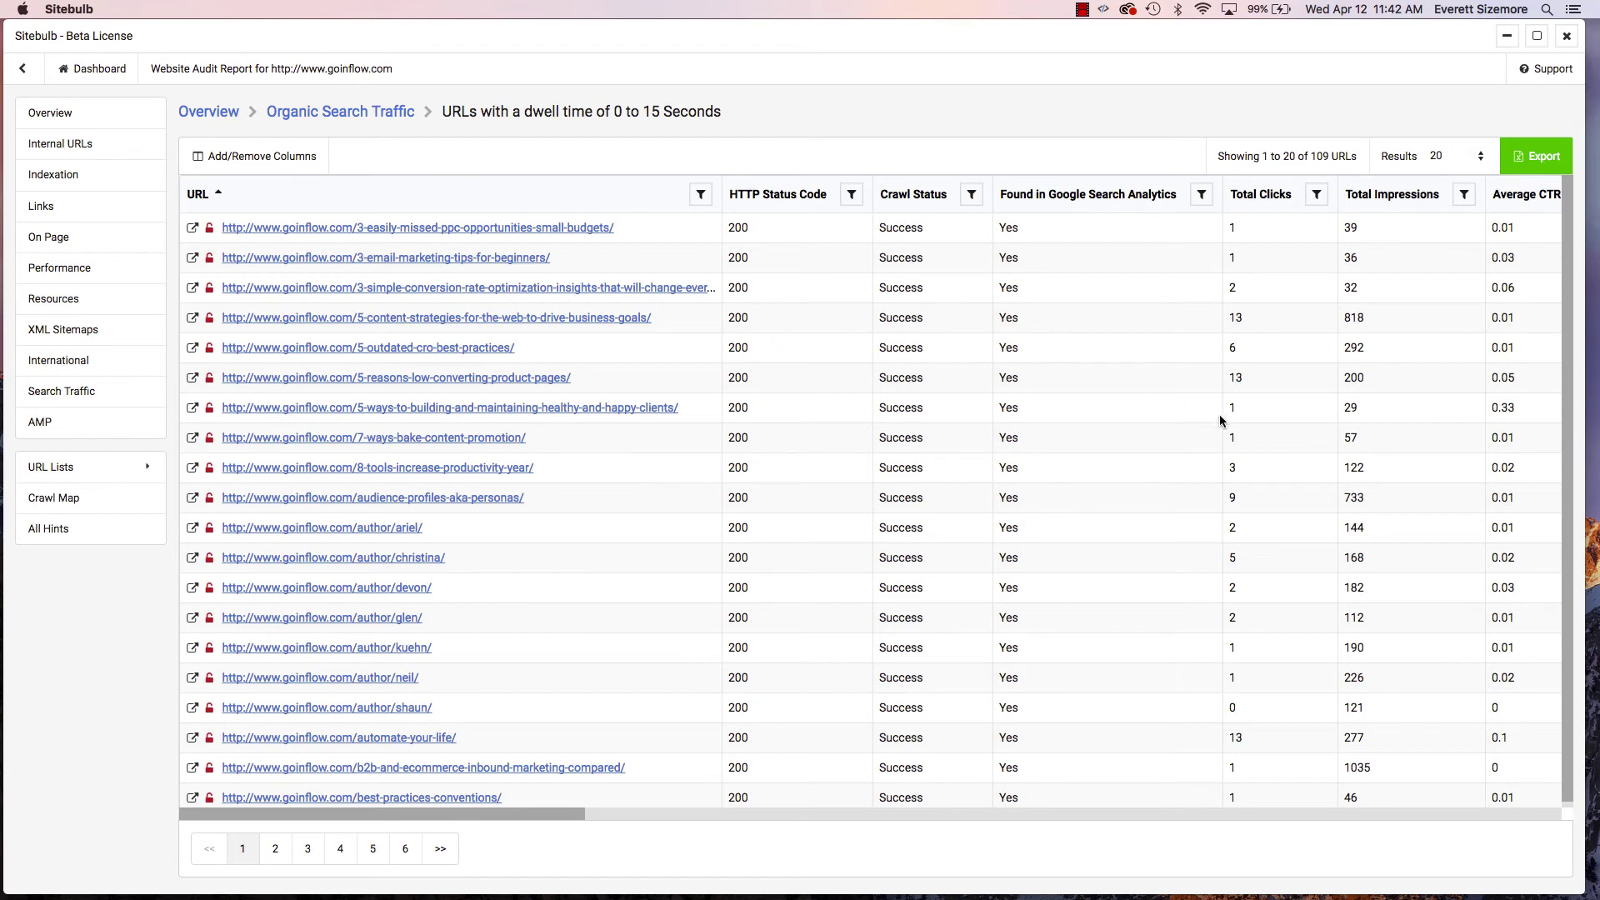
left_click(310, 111)
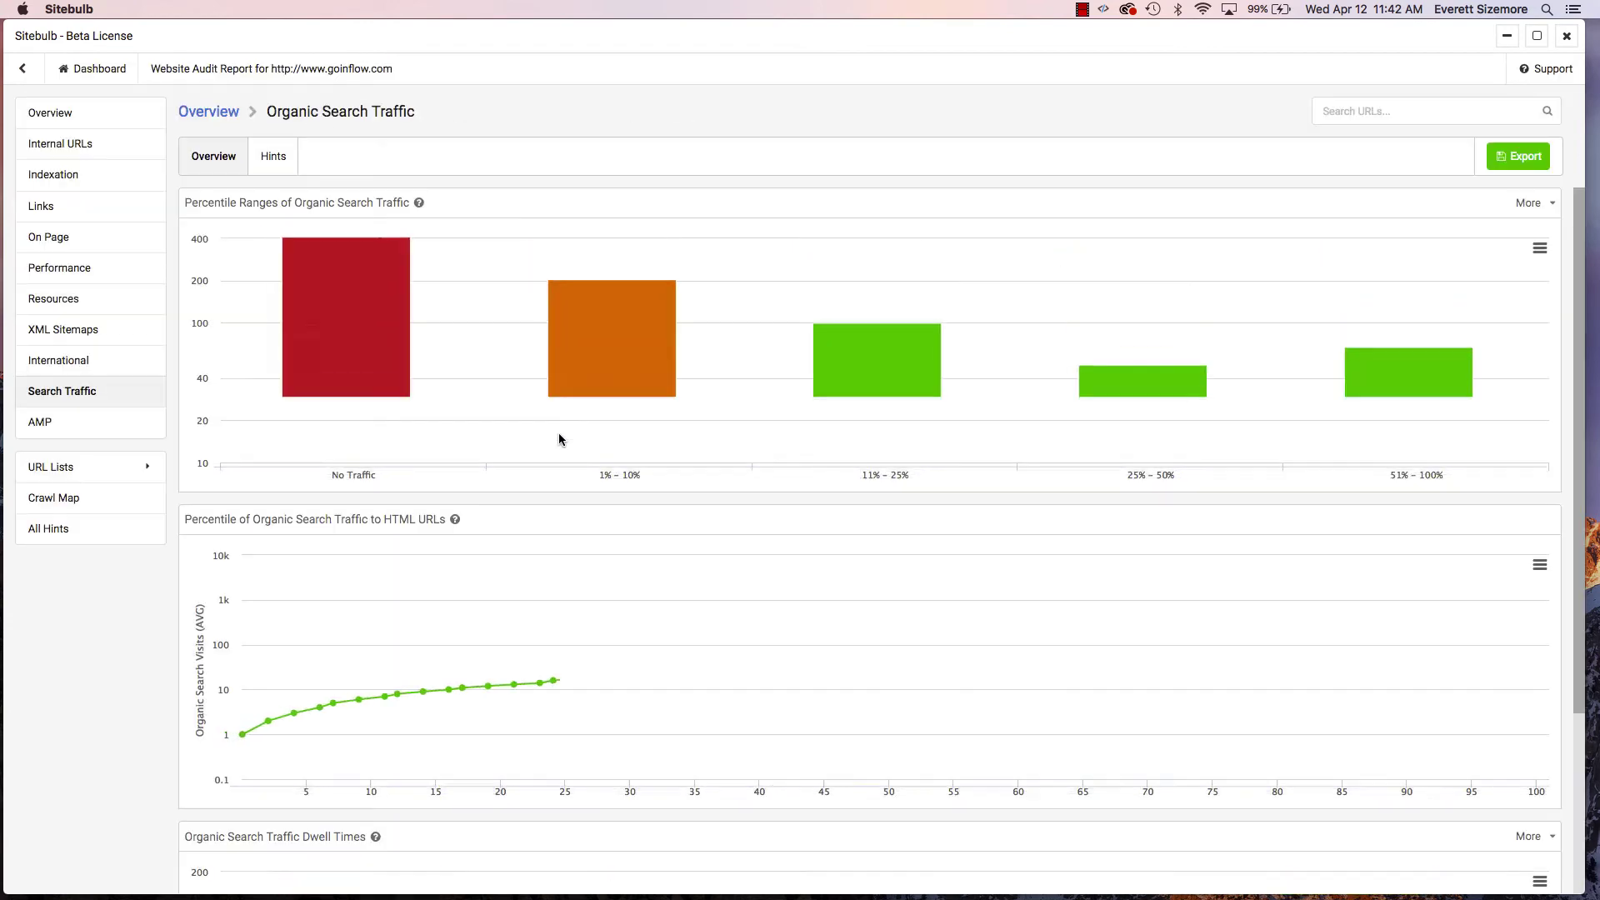
scroll(651, 443, "down", 3)
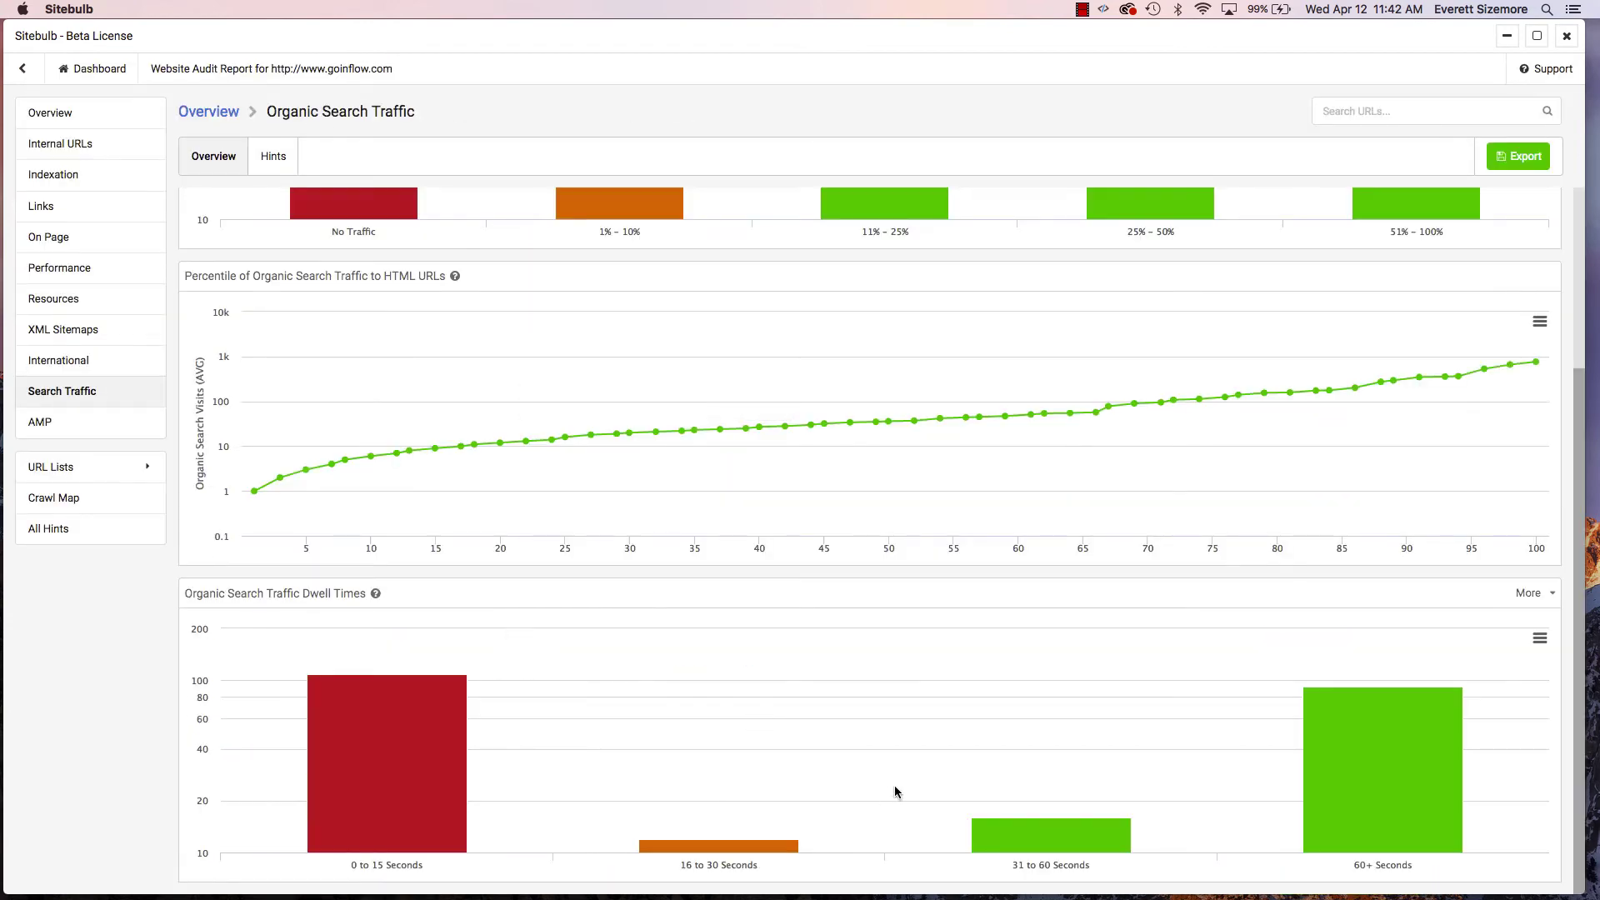
- Check the AMP report, then open the Crawl Map and dismiss its instructions
left_click(91, 429)
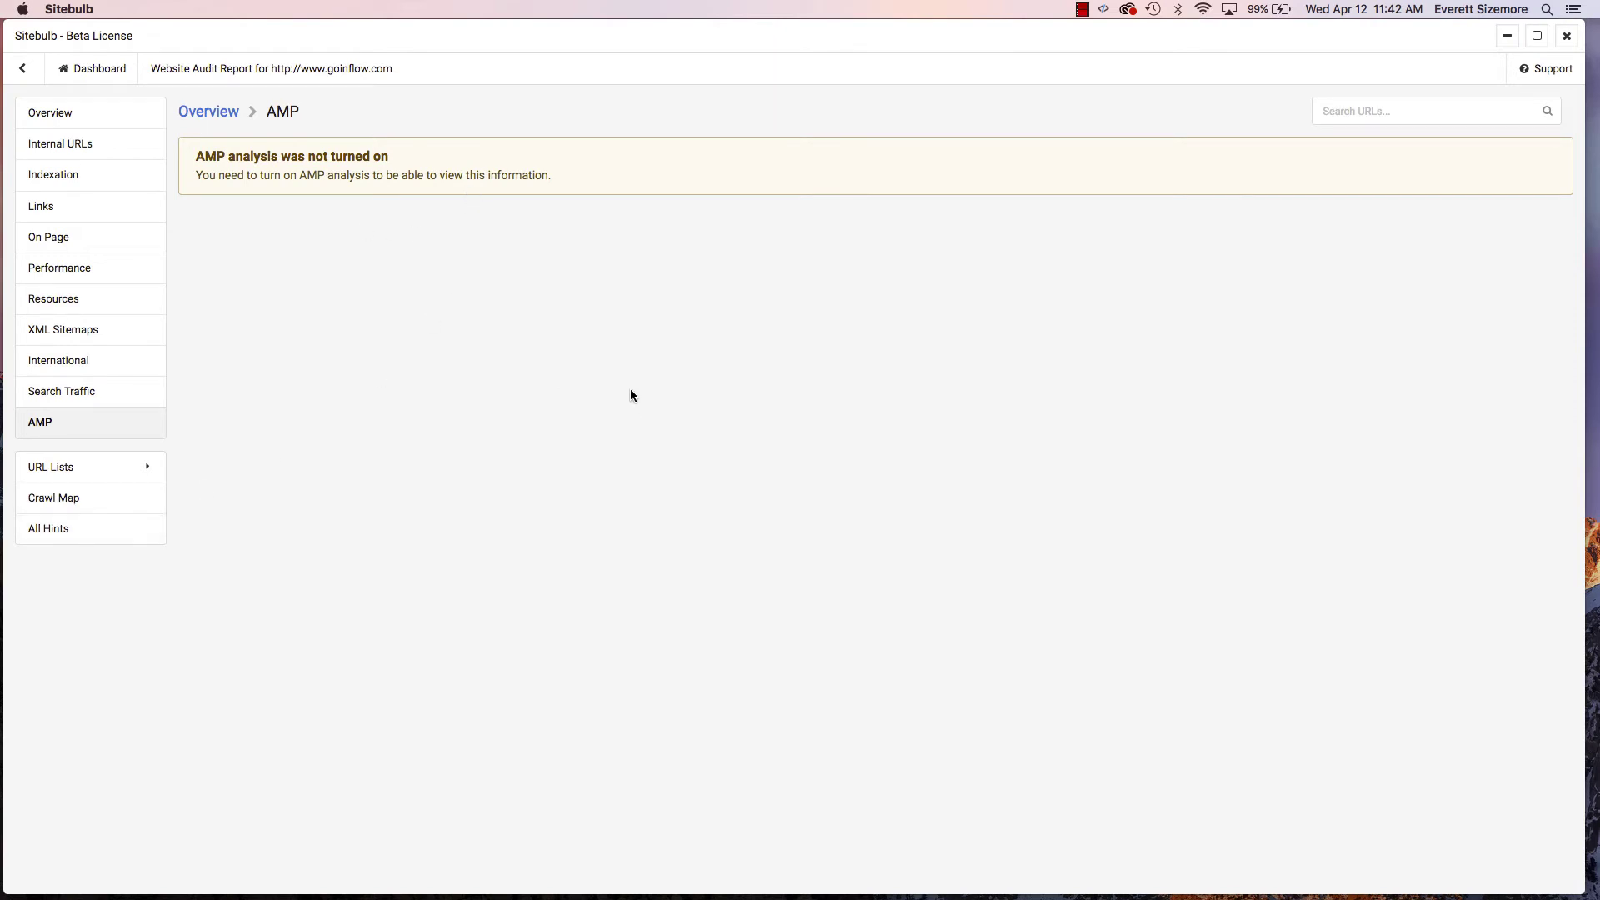
left_click(121, 469)
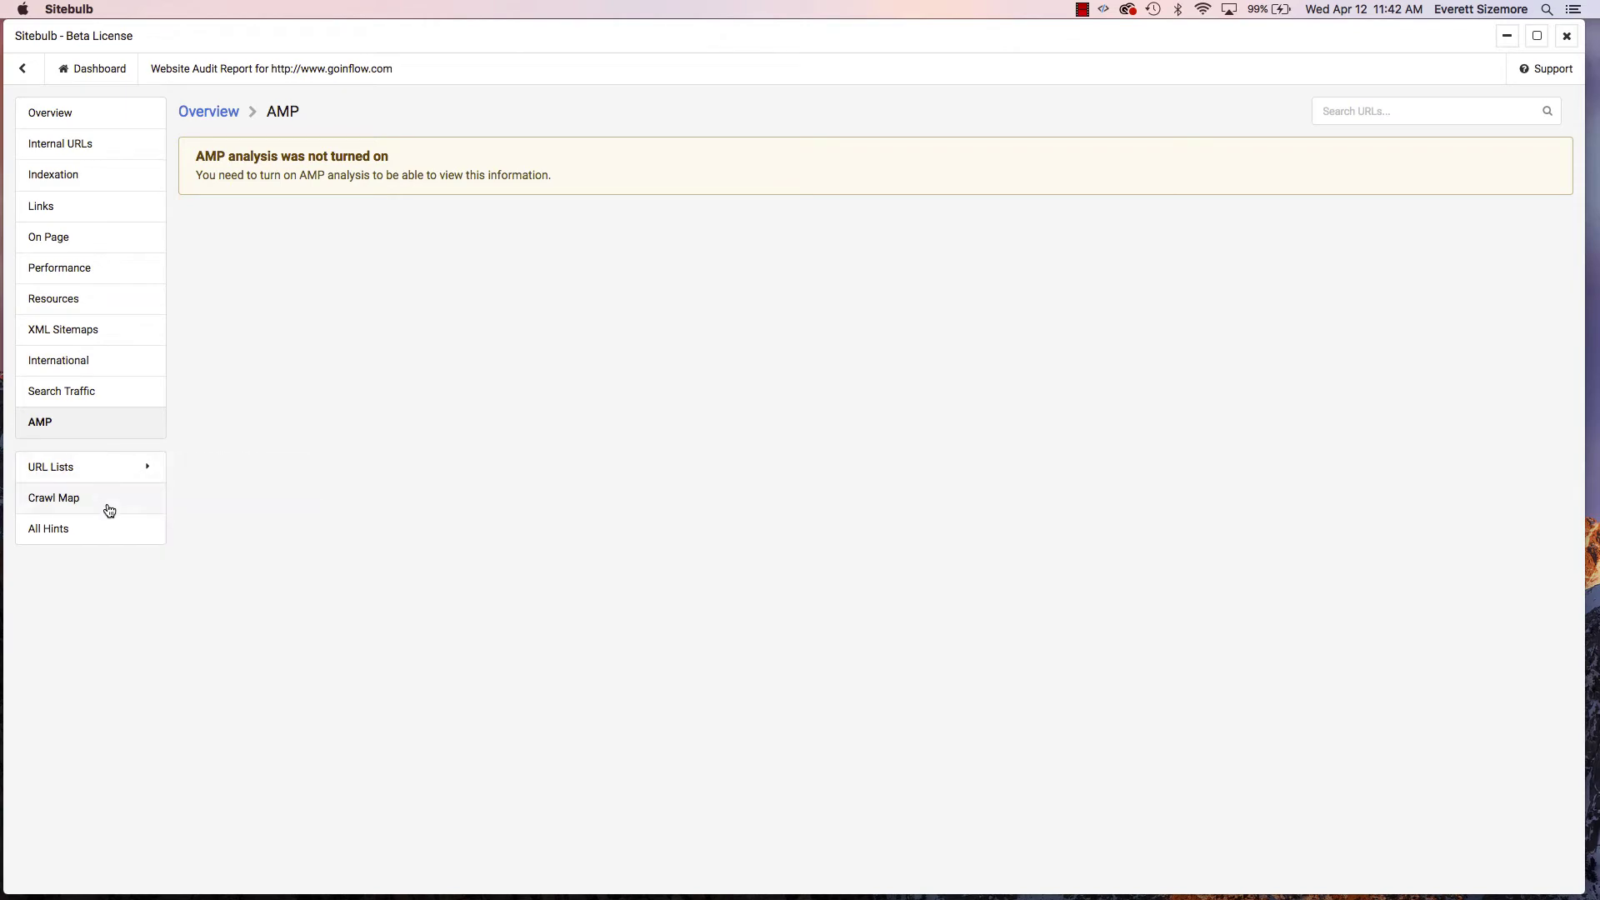
left_click(108, 501)
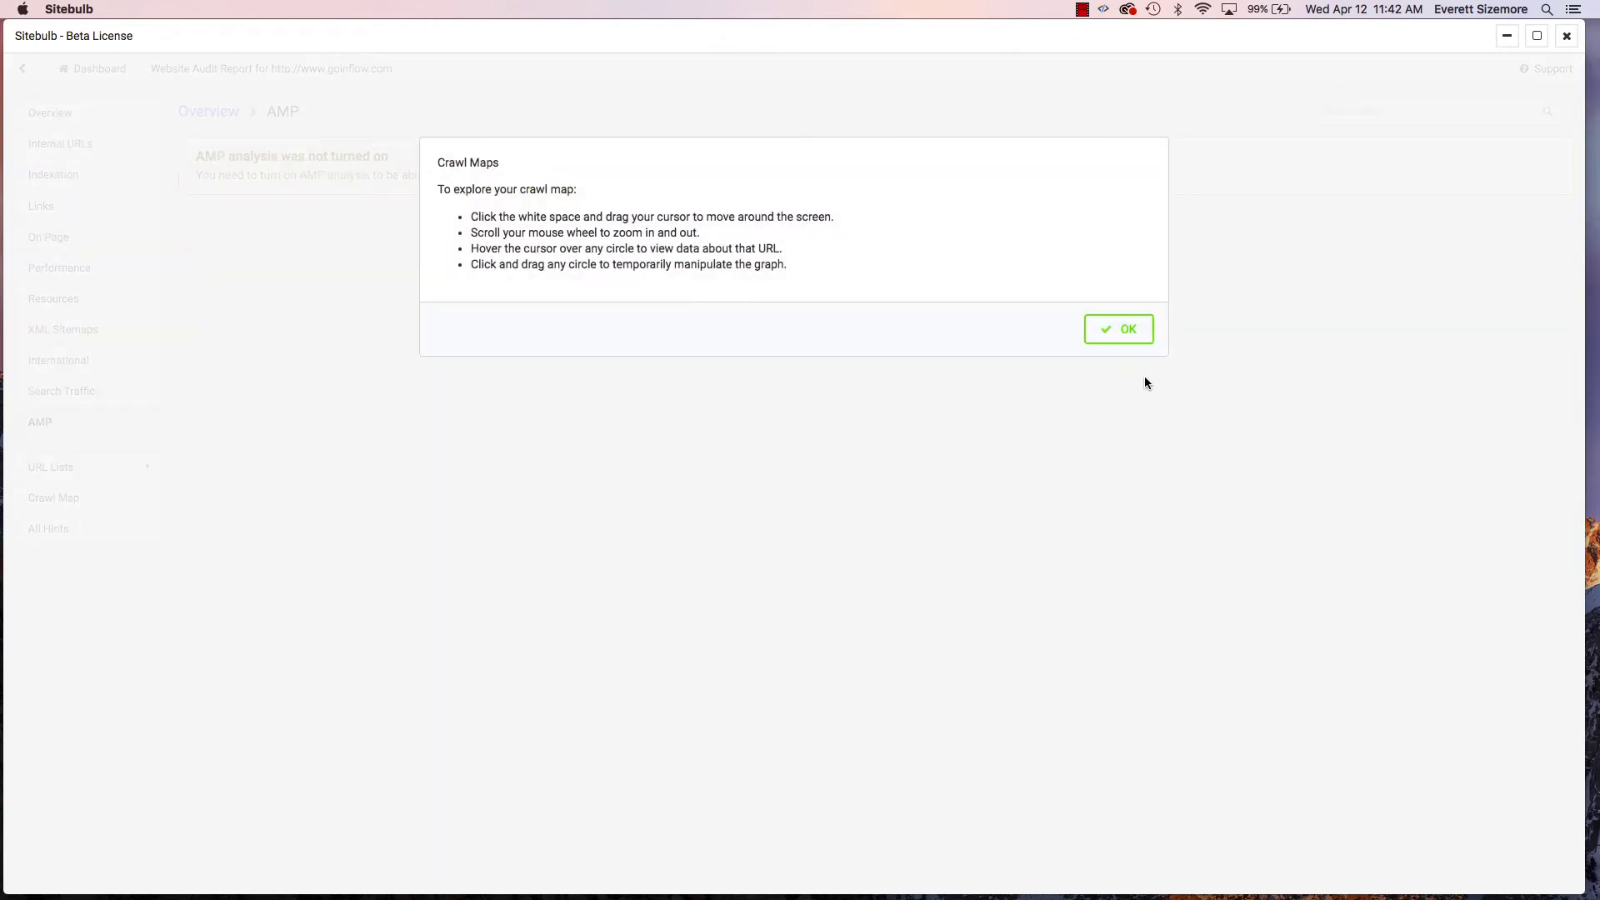
left_click(1131, 331)
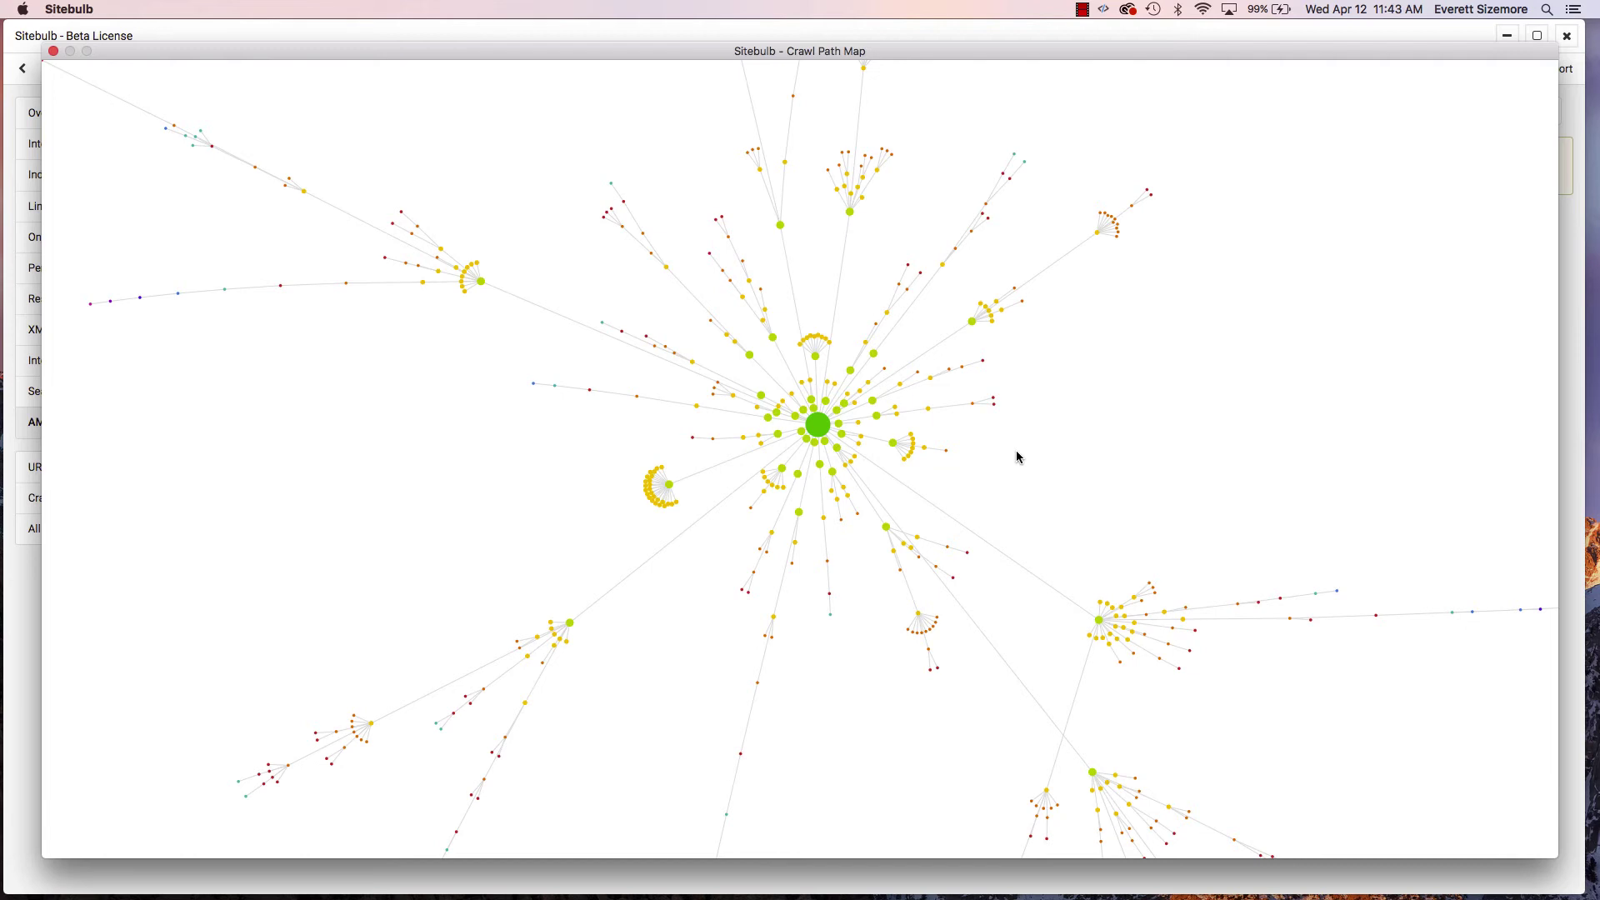
- Inspect the link data of the homepage, an author page and the blog node on the crawl map, and shift the blog node slightly
mouse_move(828, 432)
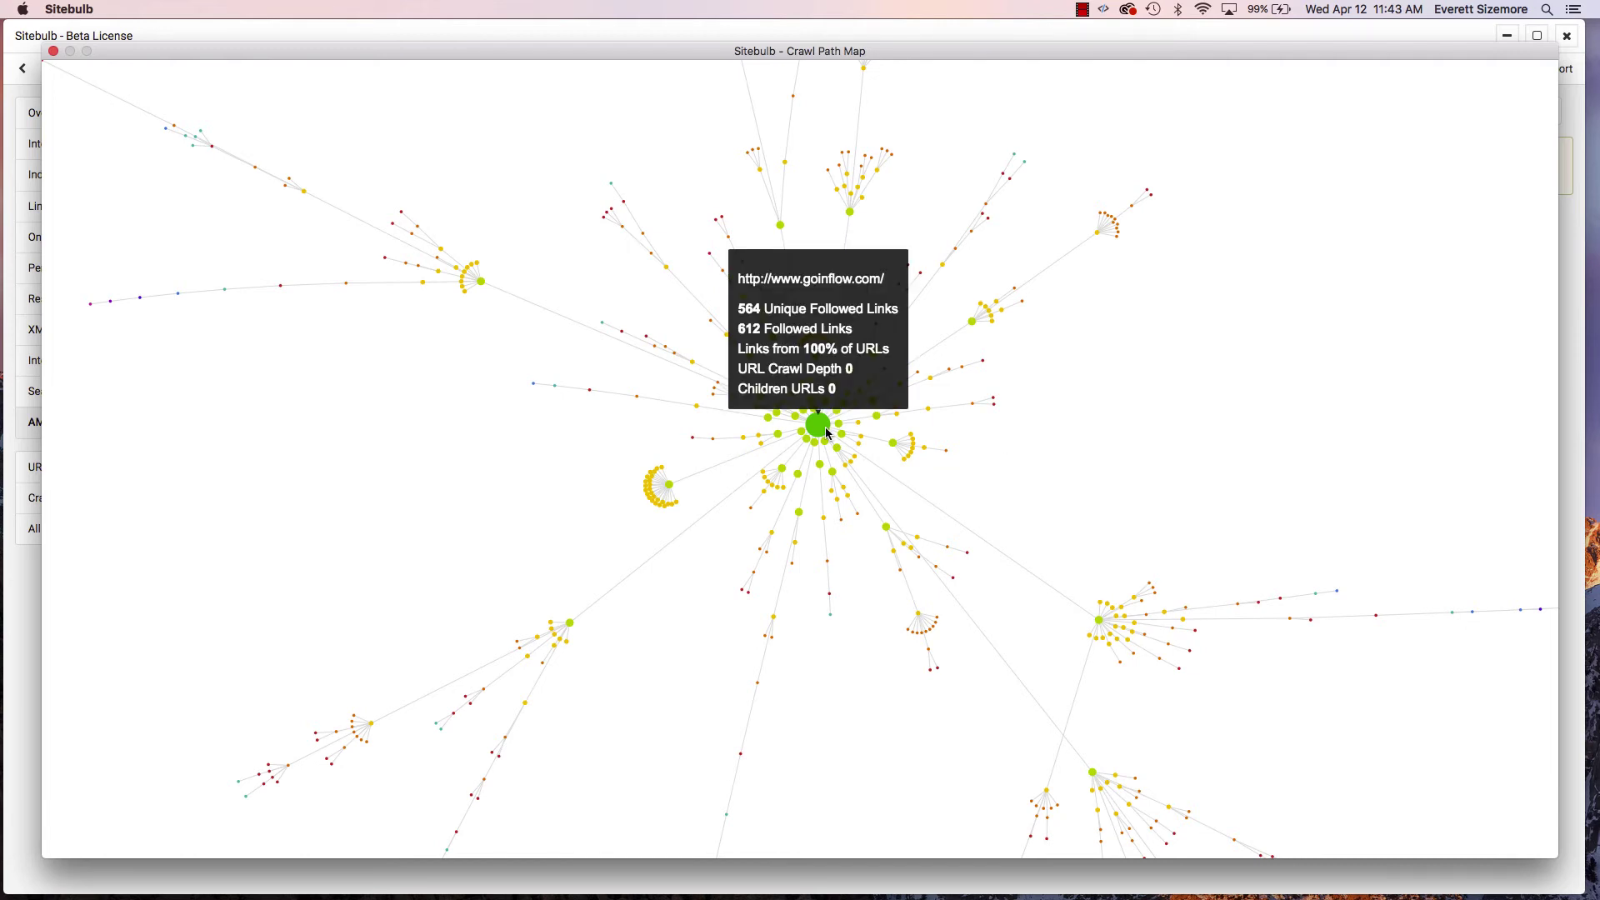
mouse_move(671, 493)
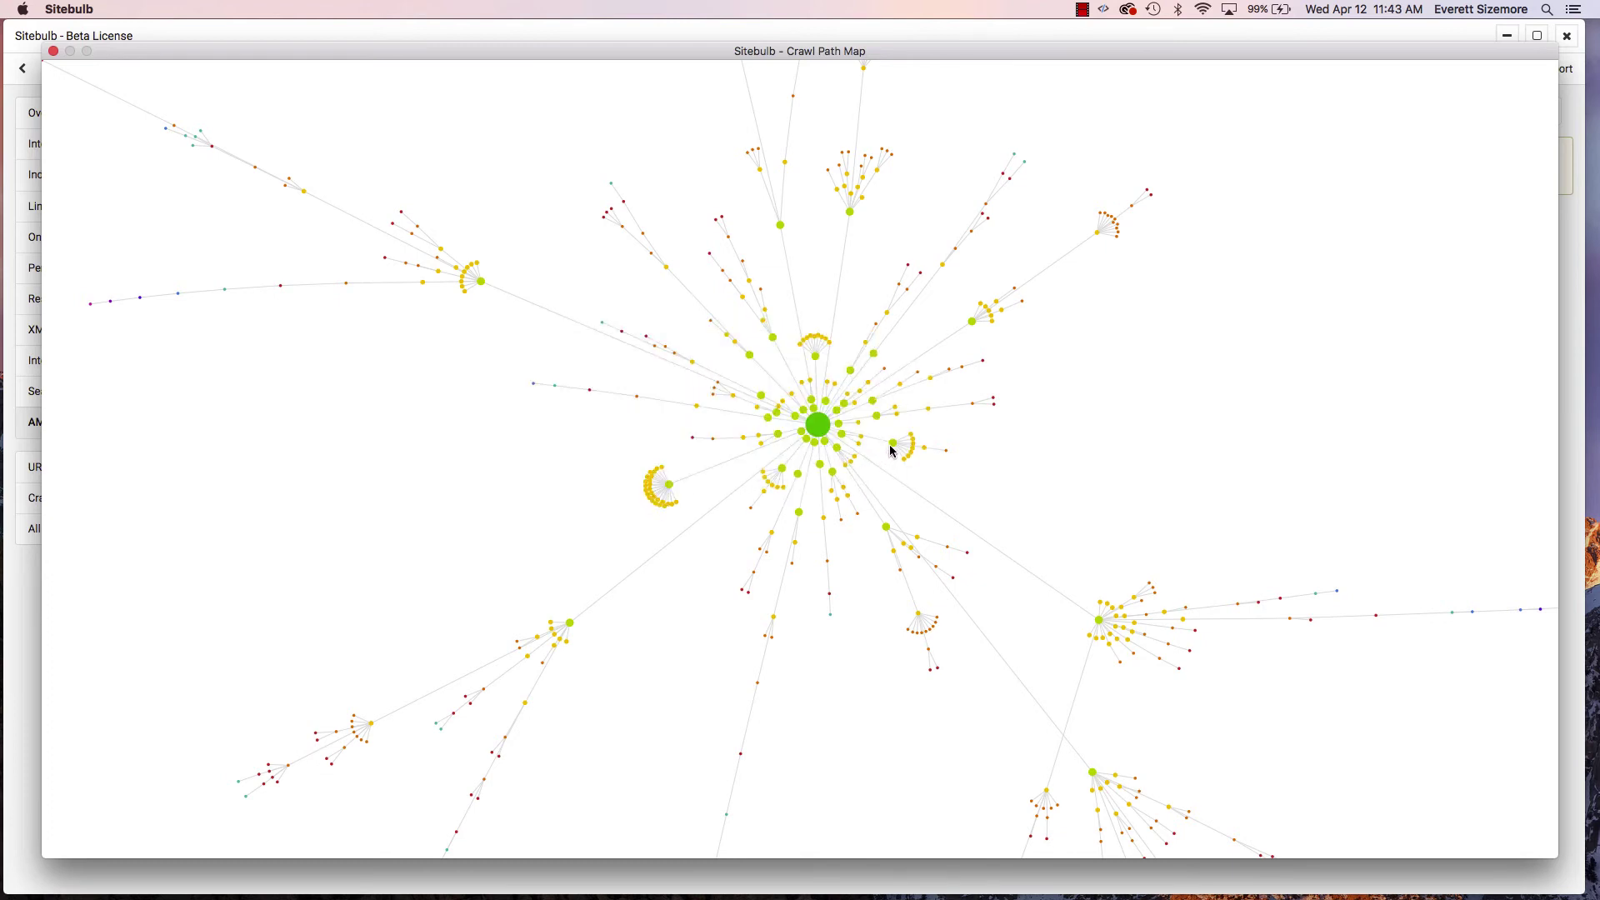
mouse_move(893, 449)
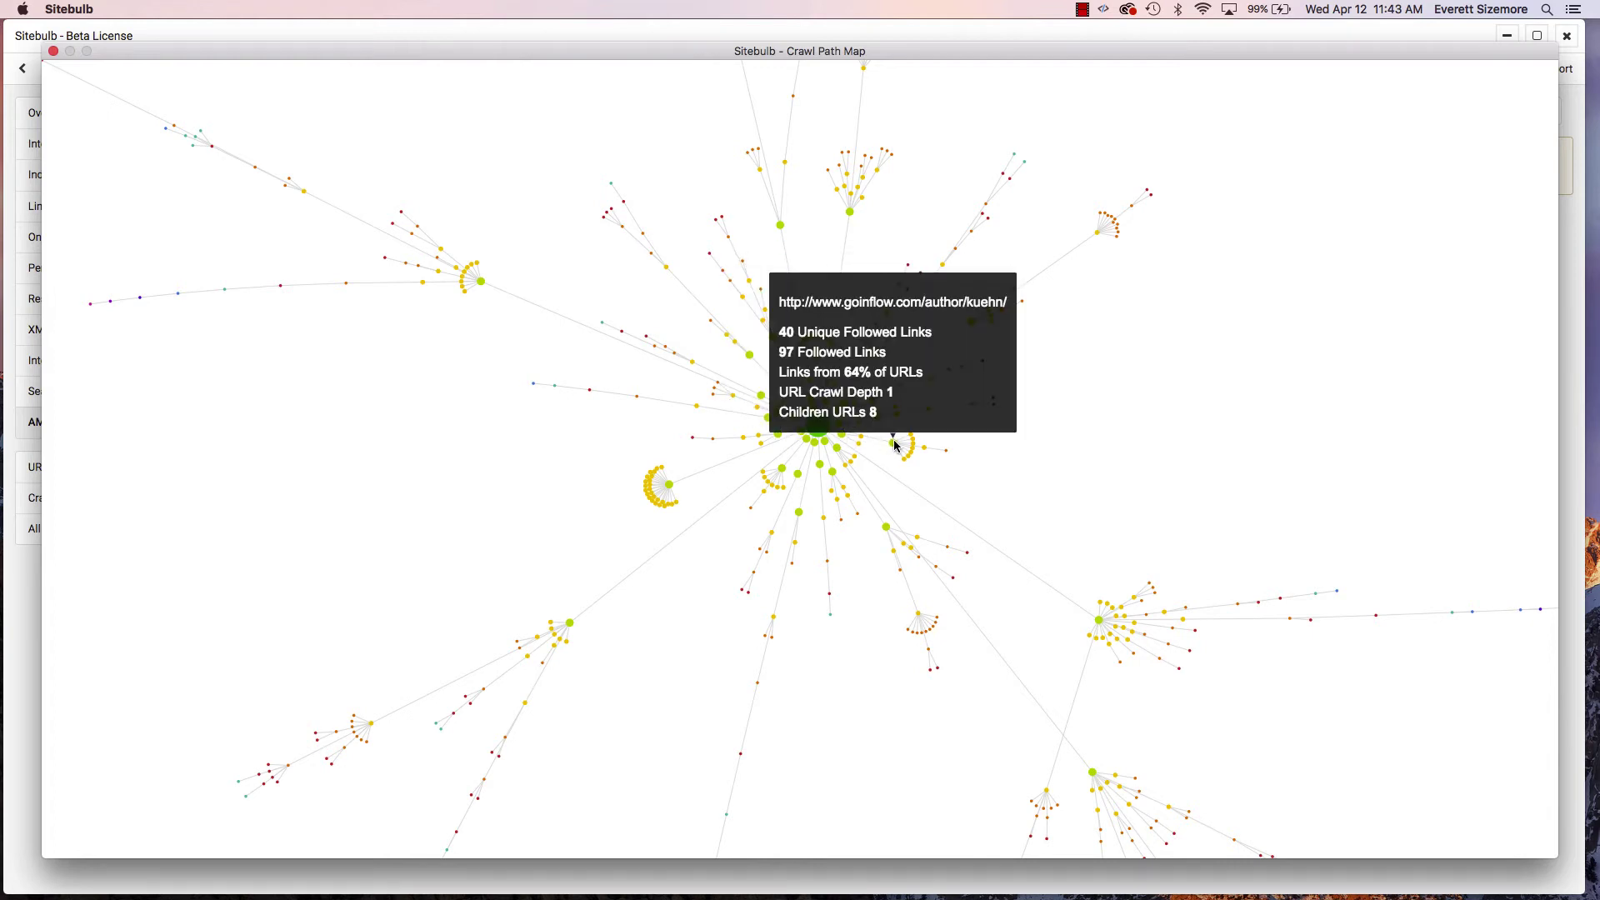
mouse_move(481, 286)
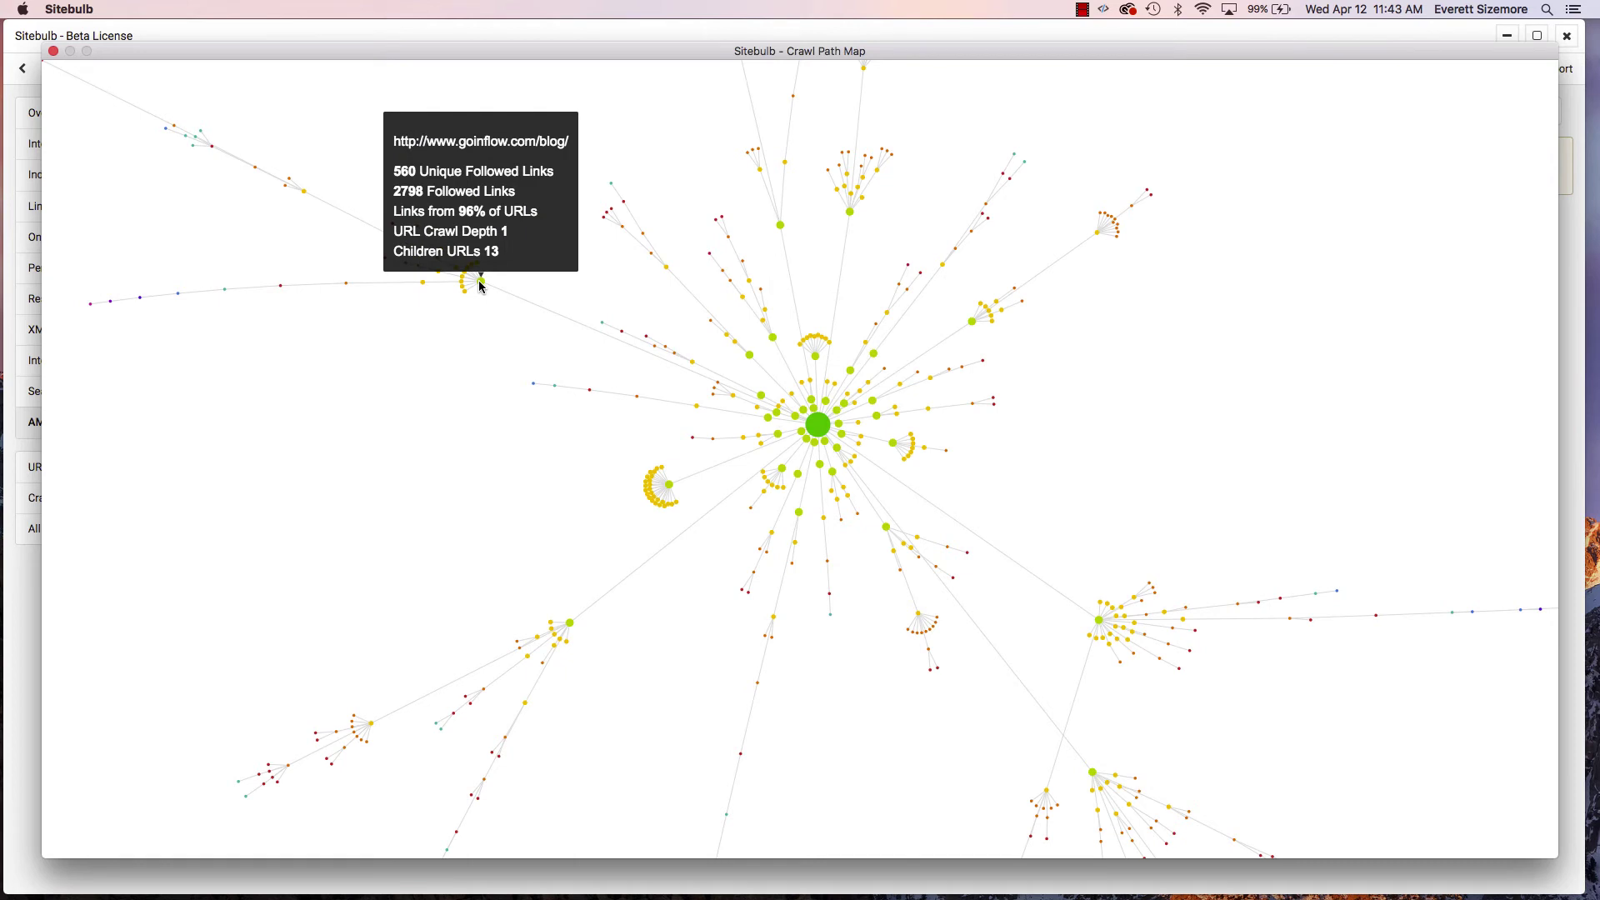
mouse_move(480, 284)
left_mouse_down()
mouse_move(486, 353)
mouse_move(524, 386)
mouse_move(501, 281)
left_mouse_up()
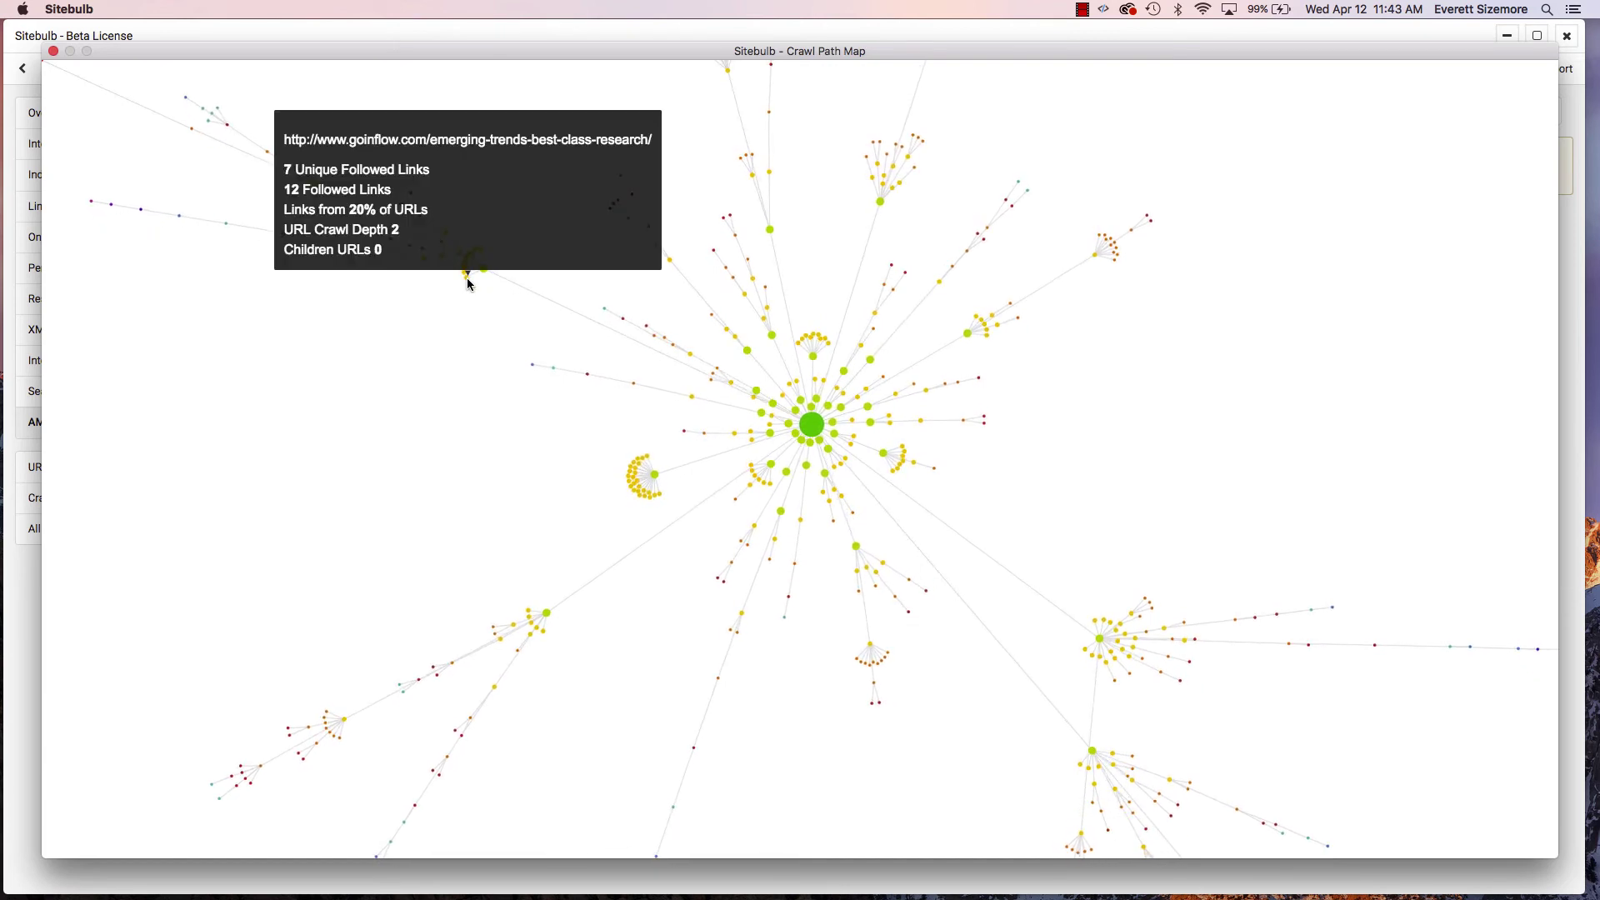
mouse_move(464, 272)
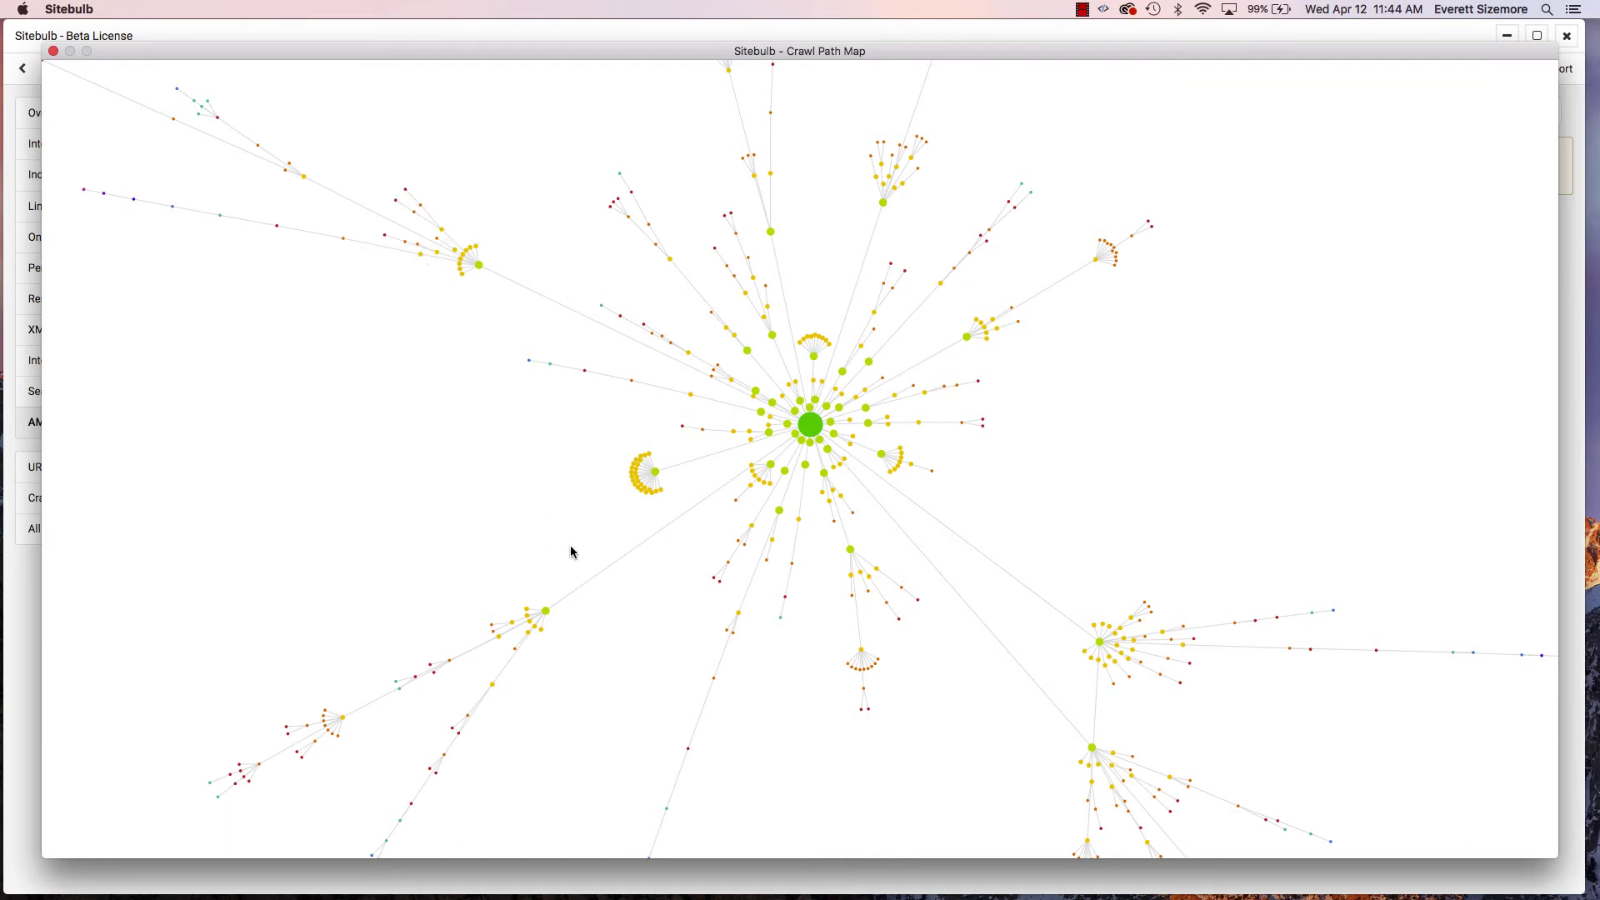
- Inspect the link data of the /category/ppc/page/2/ node and several author page clusters on the crawl map
mouse_move(863, 651)
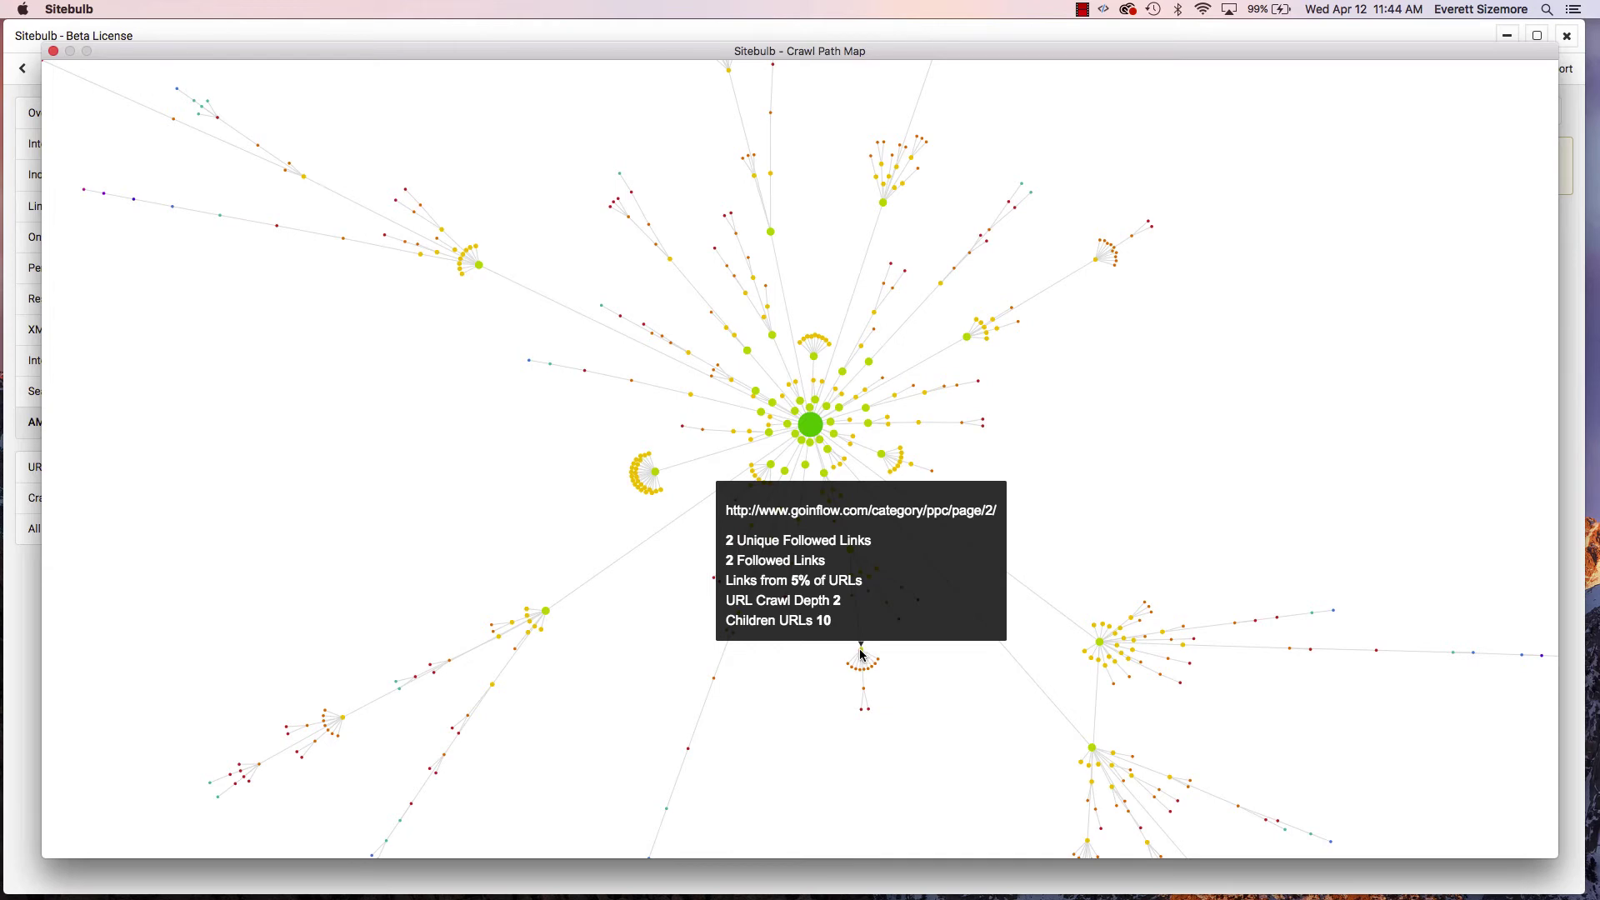
mouse_move(851, 554)
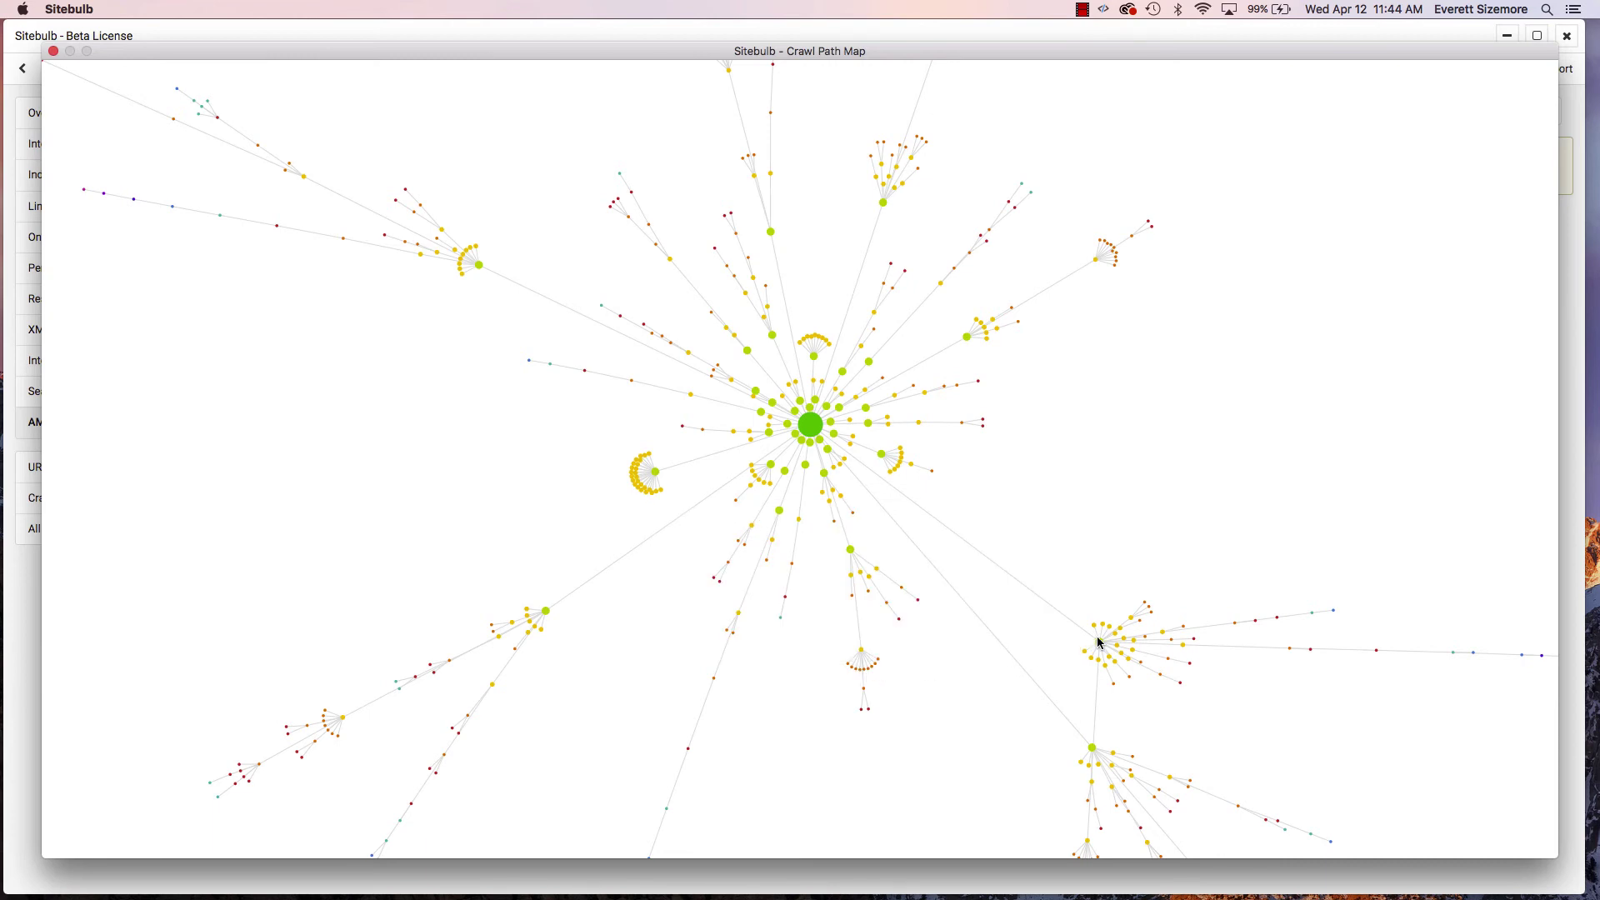
mouse_move(1100, 645)
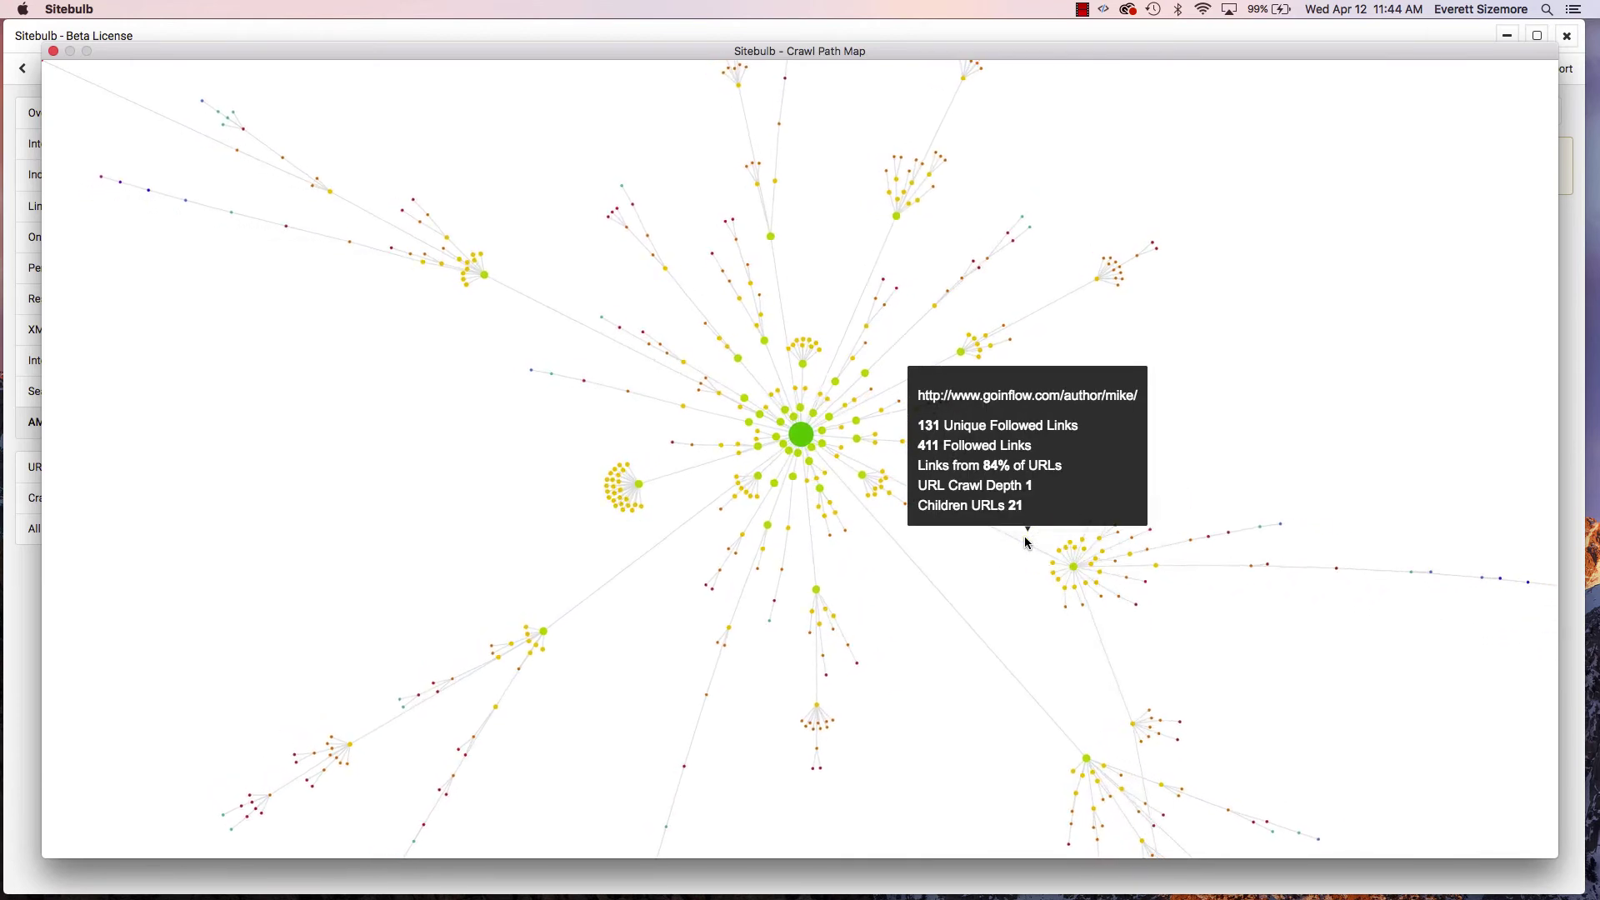
mouse_move(1062, 756)
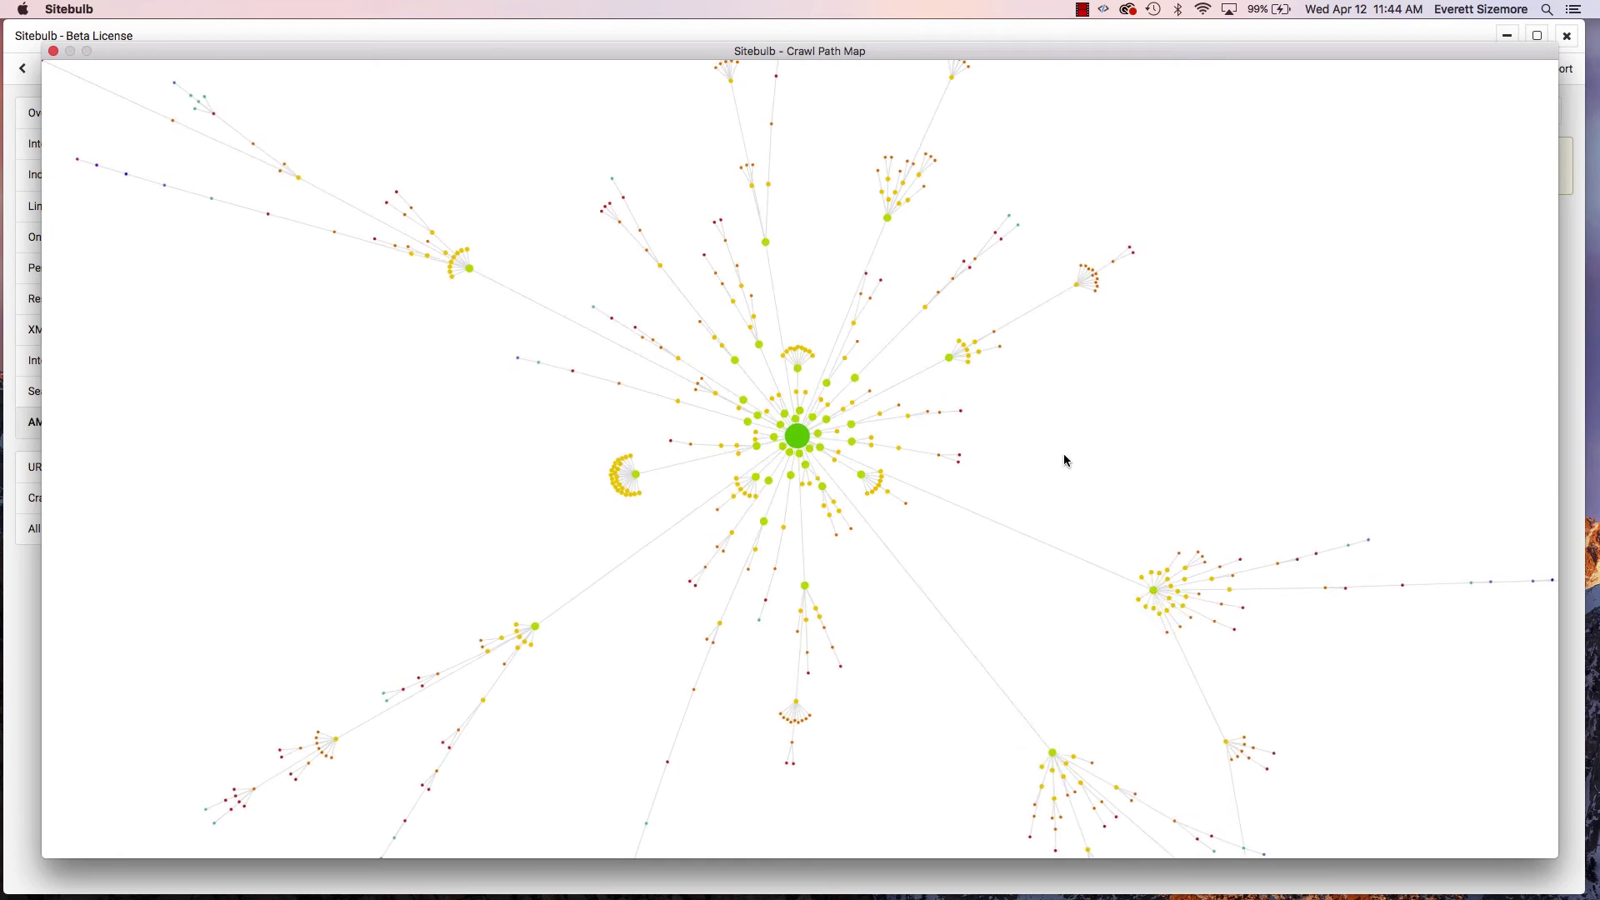
mouse_move(949, 365)
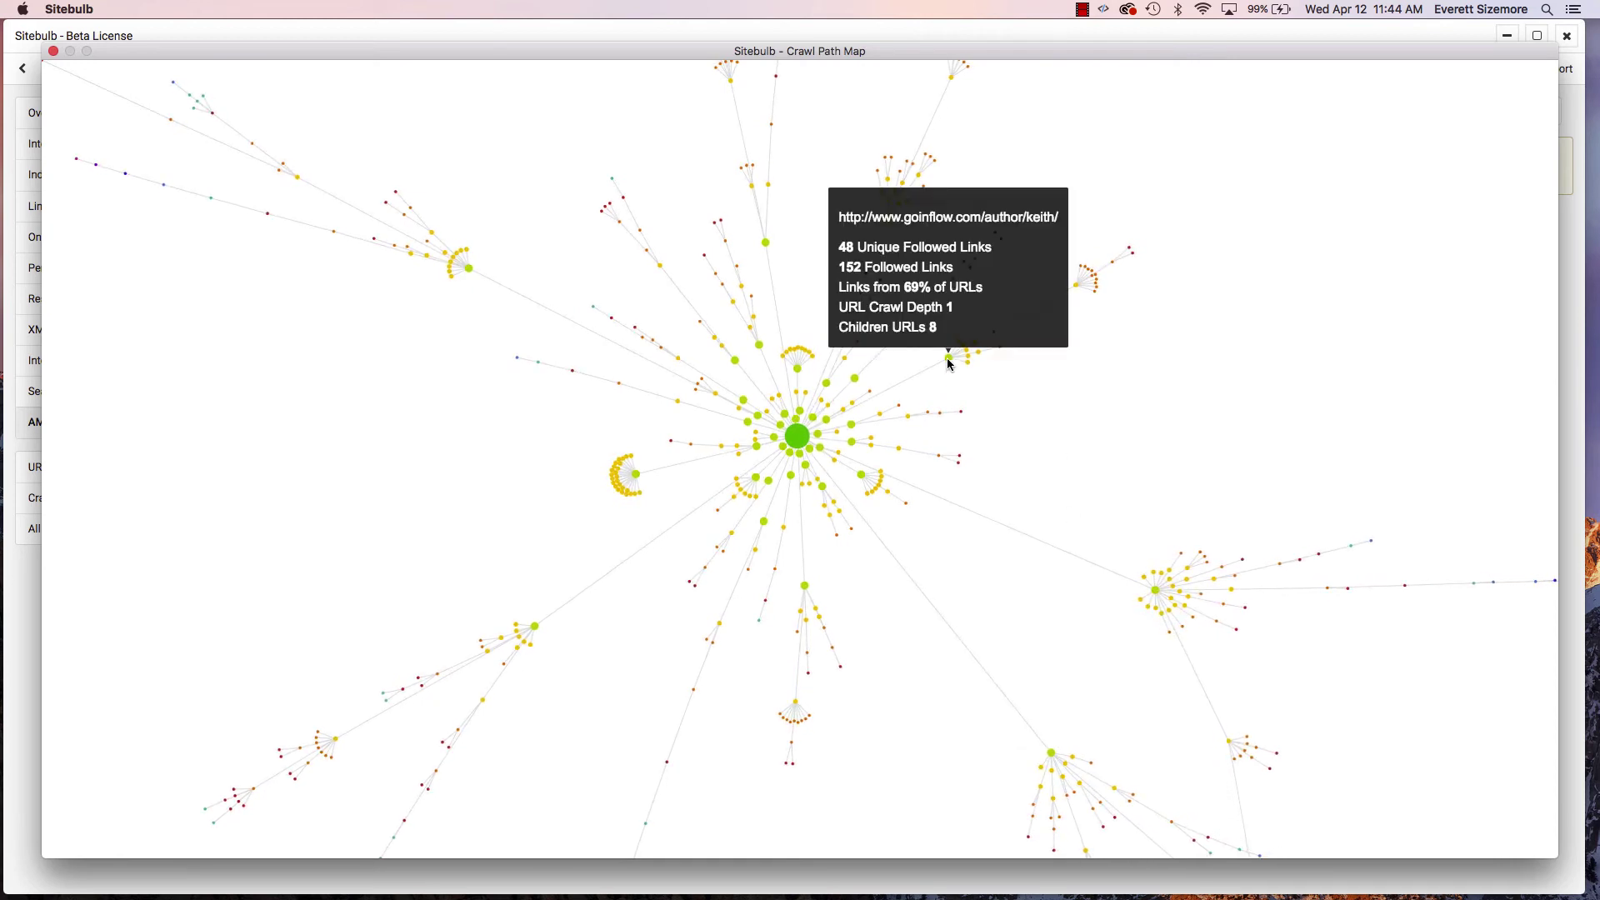
mouse_move(889, 220)
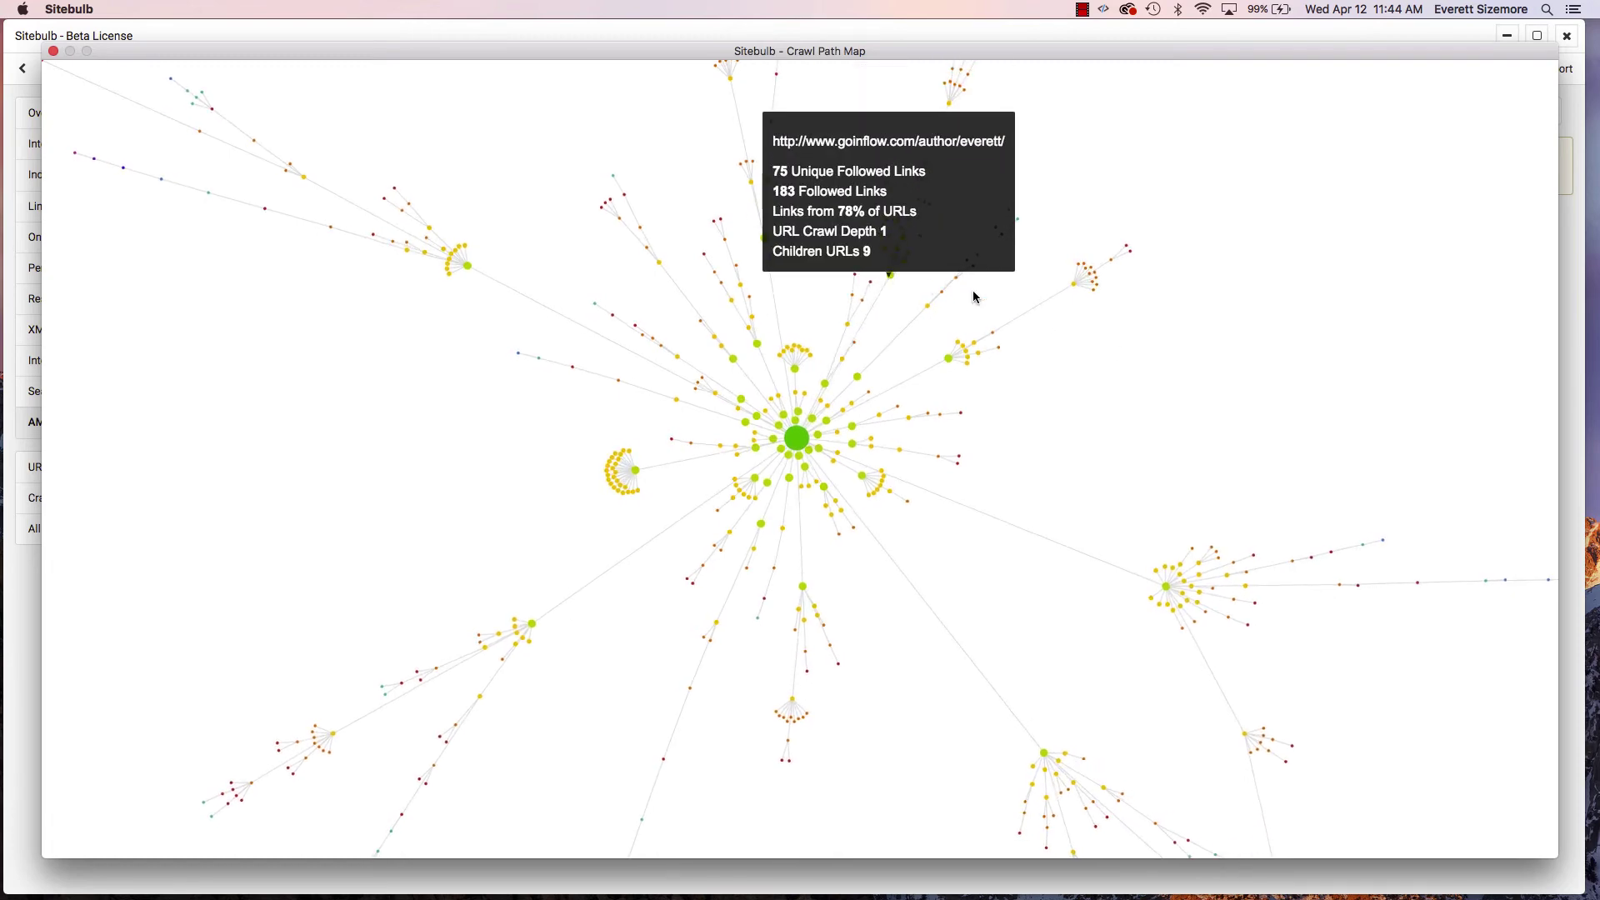
- Examine the crawl map's outer branches, including the link data of an author page and its paginated page 2
scroll(1136, 436, "up", 3)
scroll(1137, 434, "down", 5)
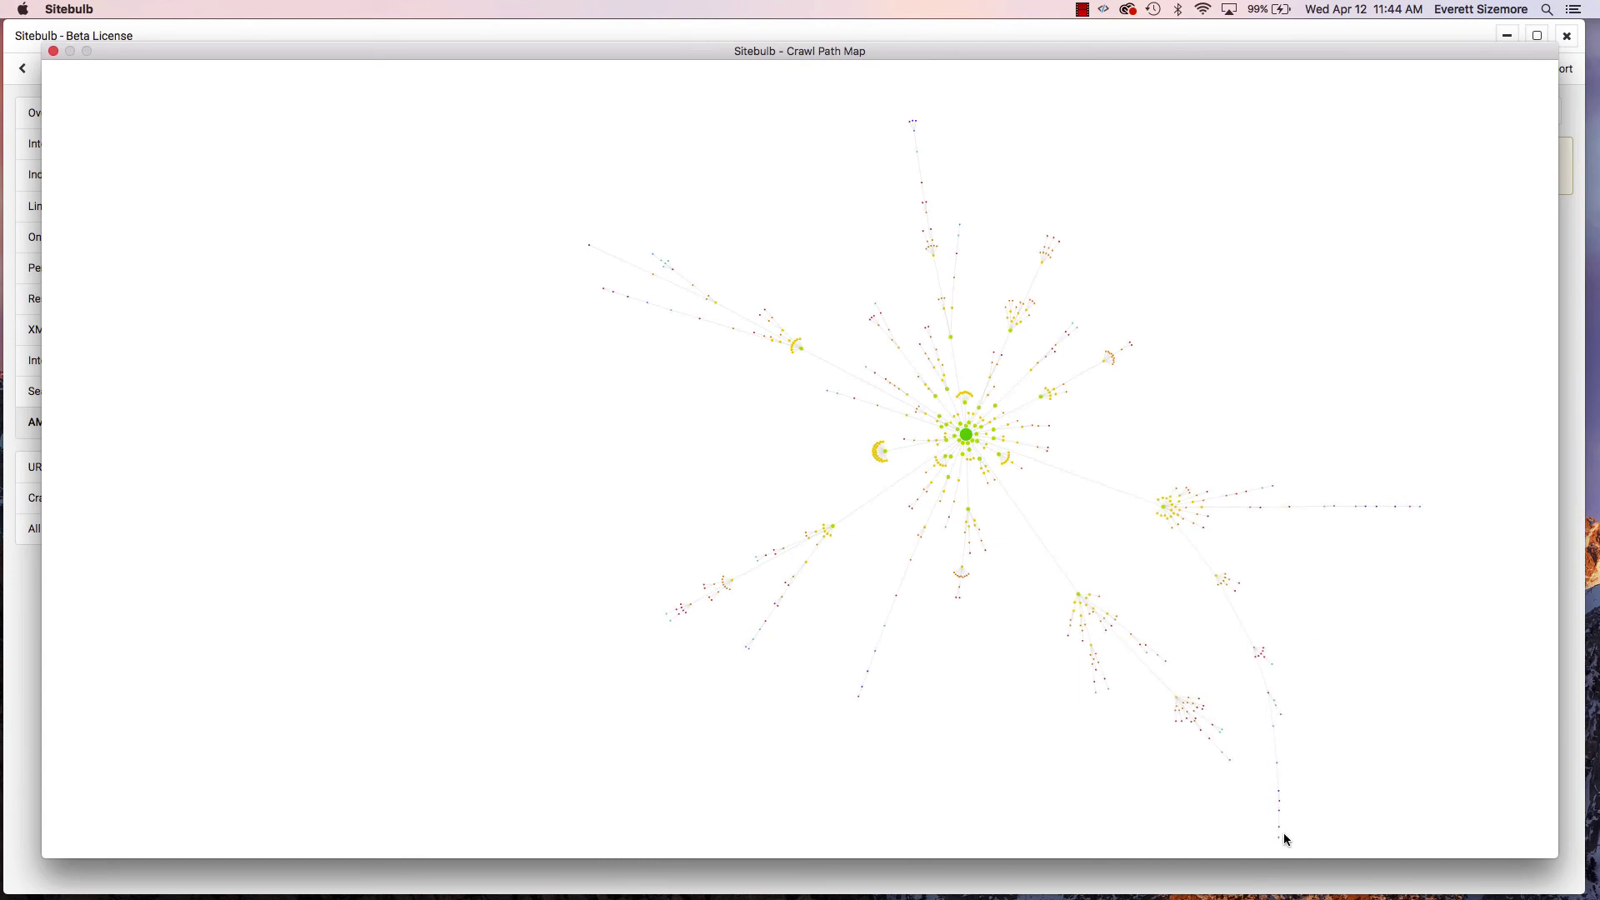
mouse_move(1281, 842)
scroll(860, 700, "up", 10)
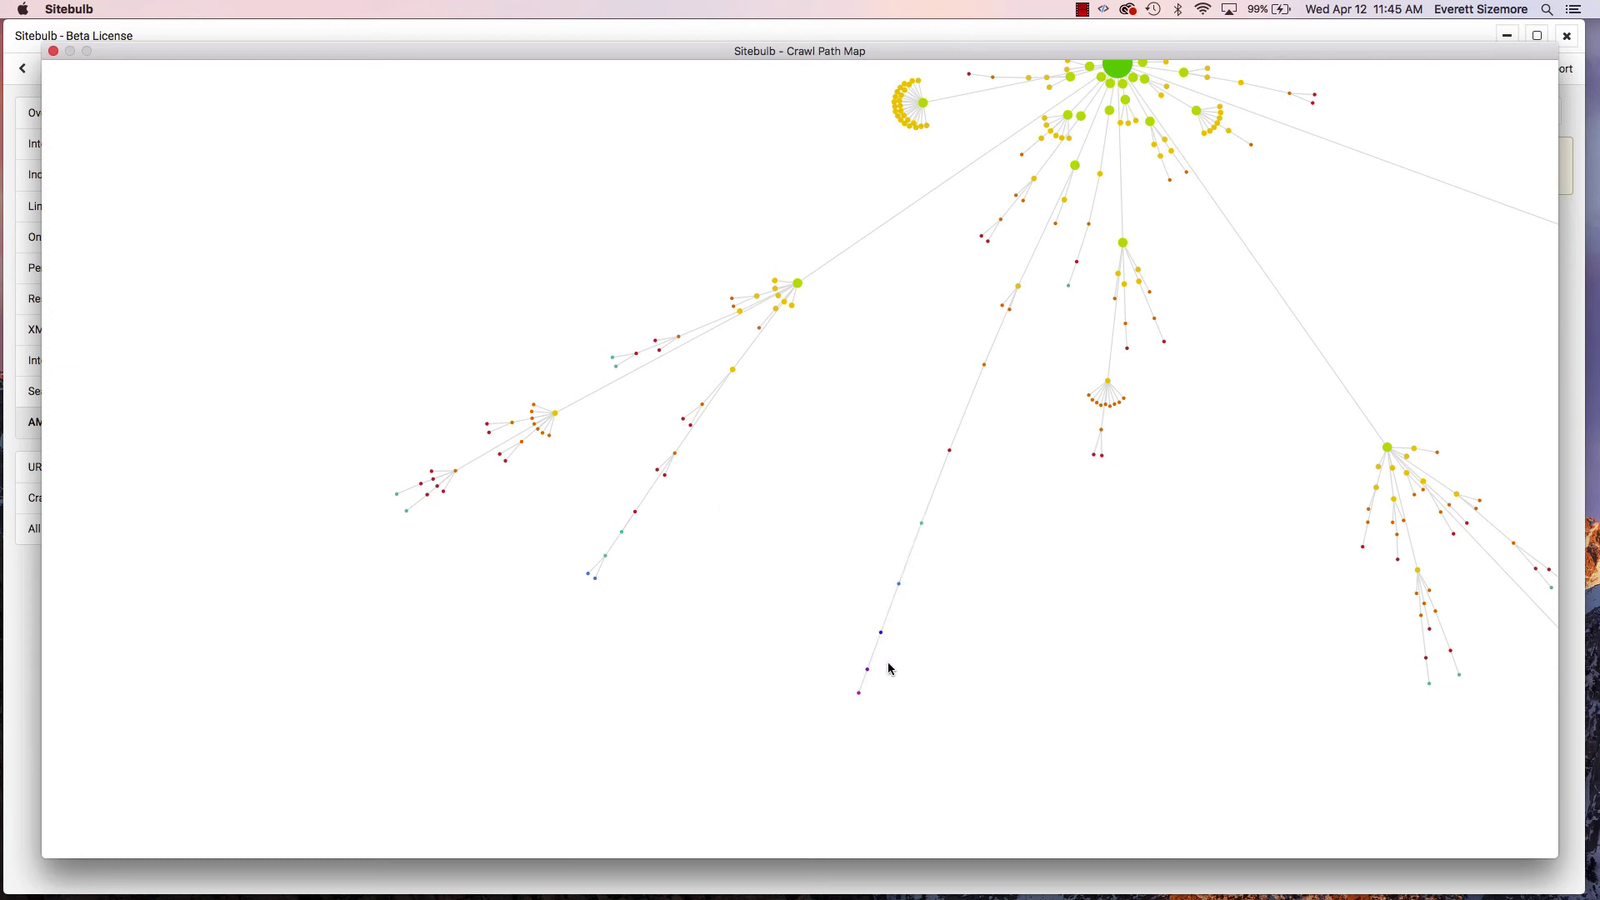
mouse_move(883, 638)
mouse_move(799, 285)
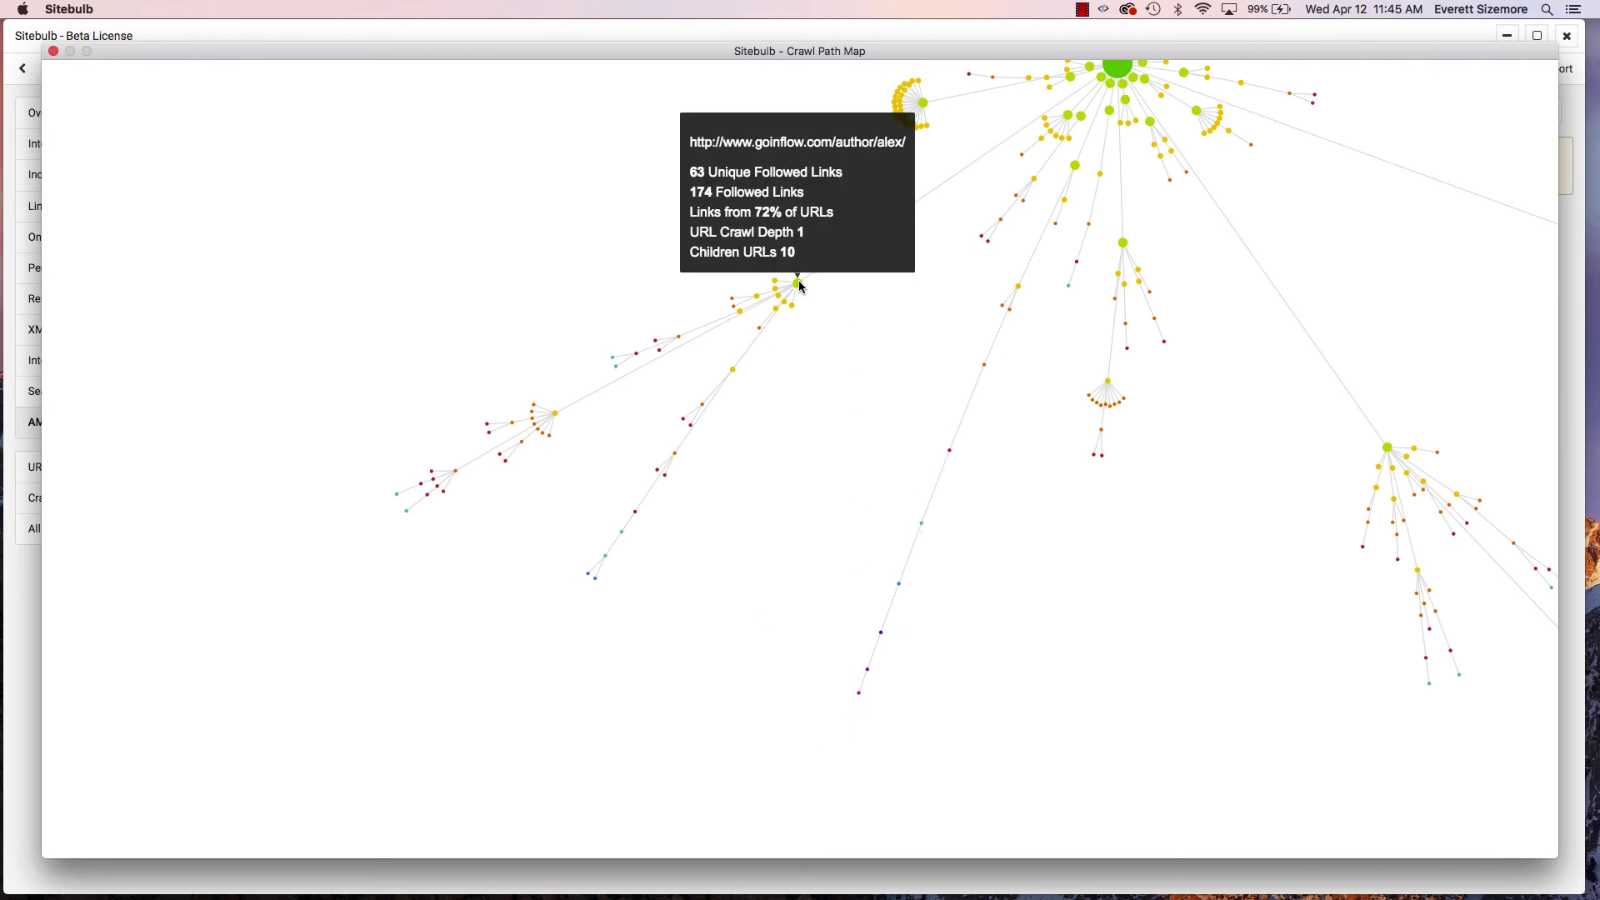
mouse_move(556, 419)
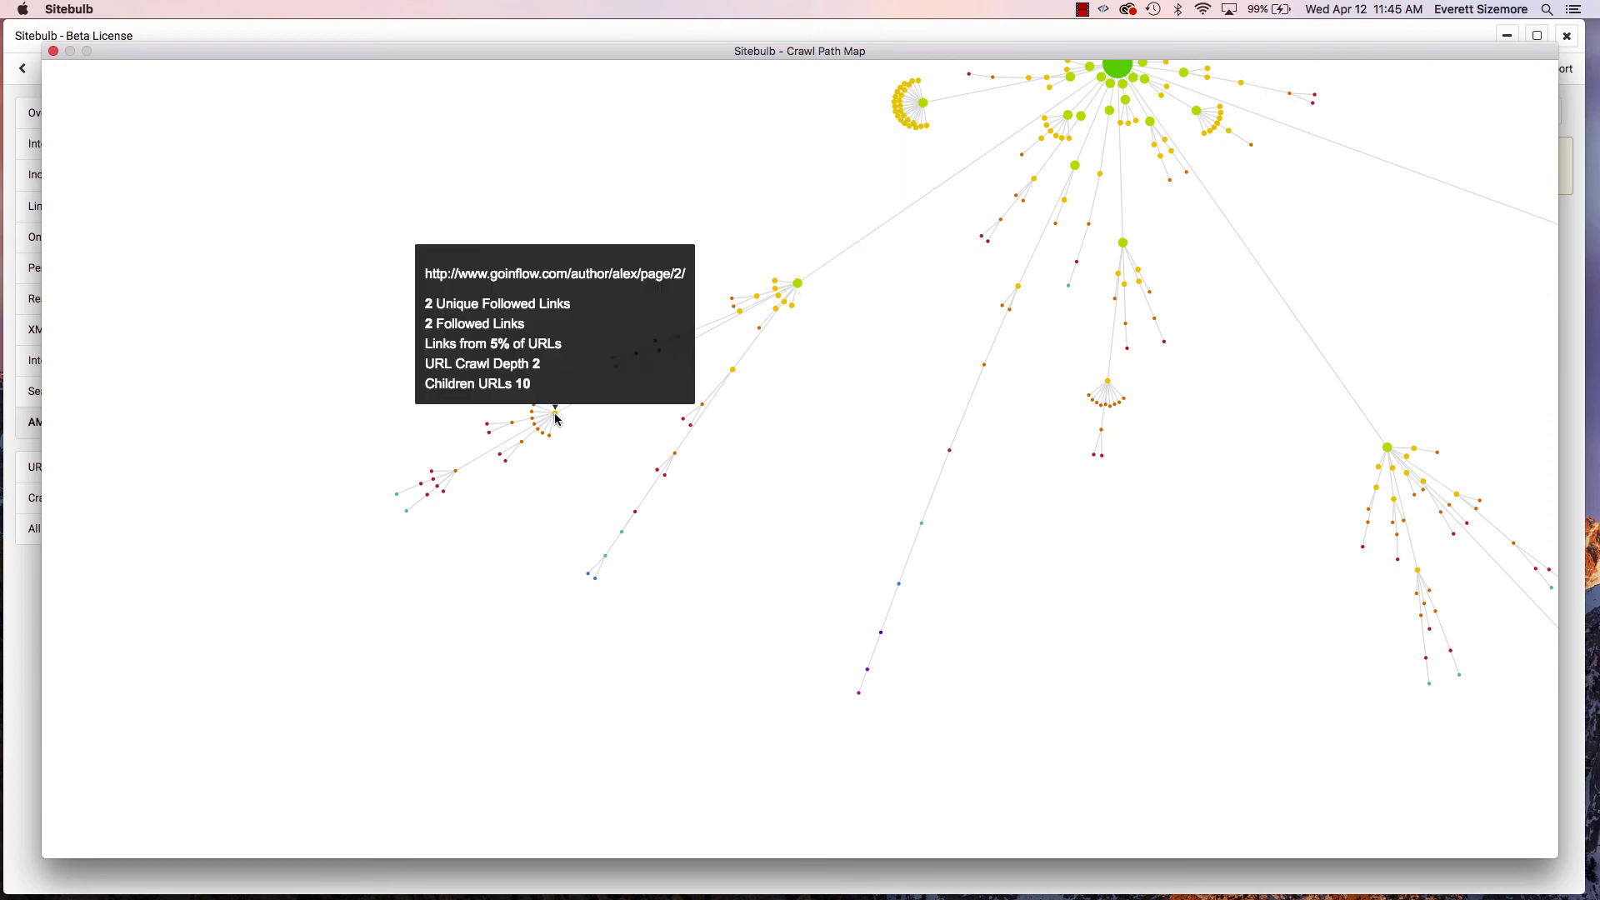
scroll(891, 443, "up", 2)
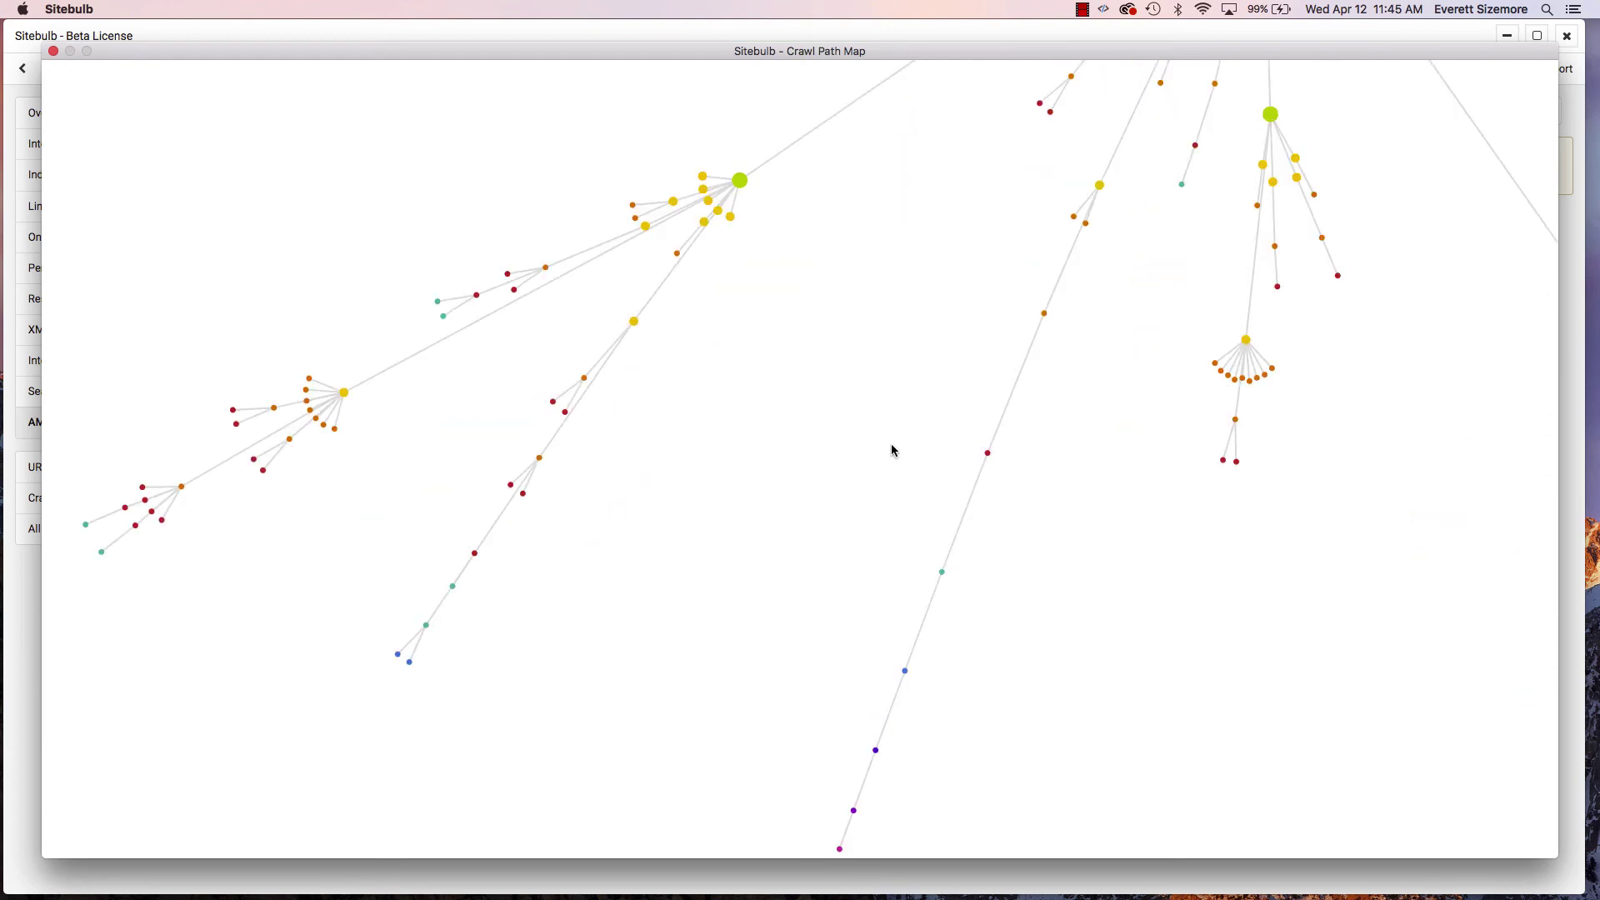
- Reposition the homepage node on the crawl map to rearrange the branches, and view the reshaped graph
scroll(892, 443, "down", 5)
mouse_move(980, 282)
left_click_drag(980, 281, 750, 650)
left_click_drag(787, 55, 428, 425)
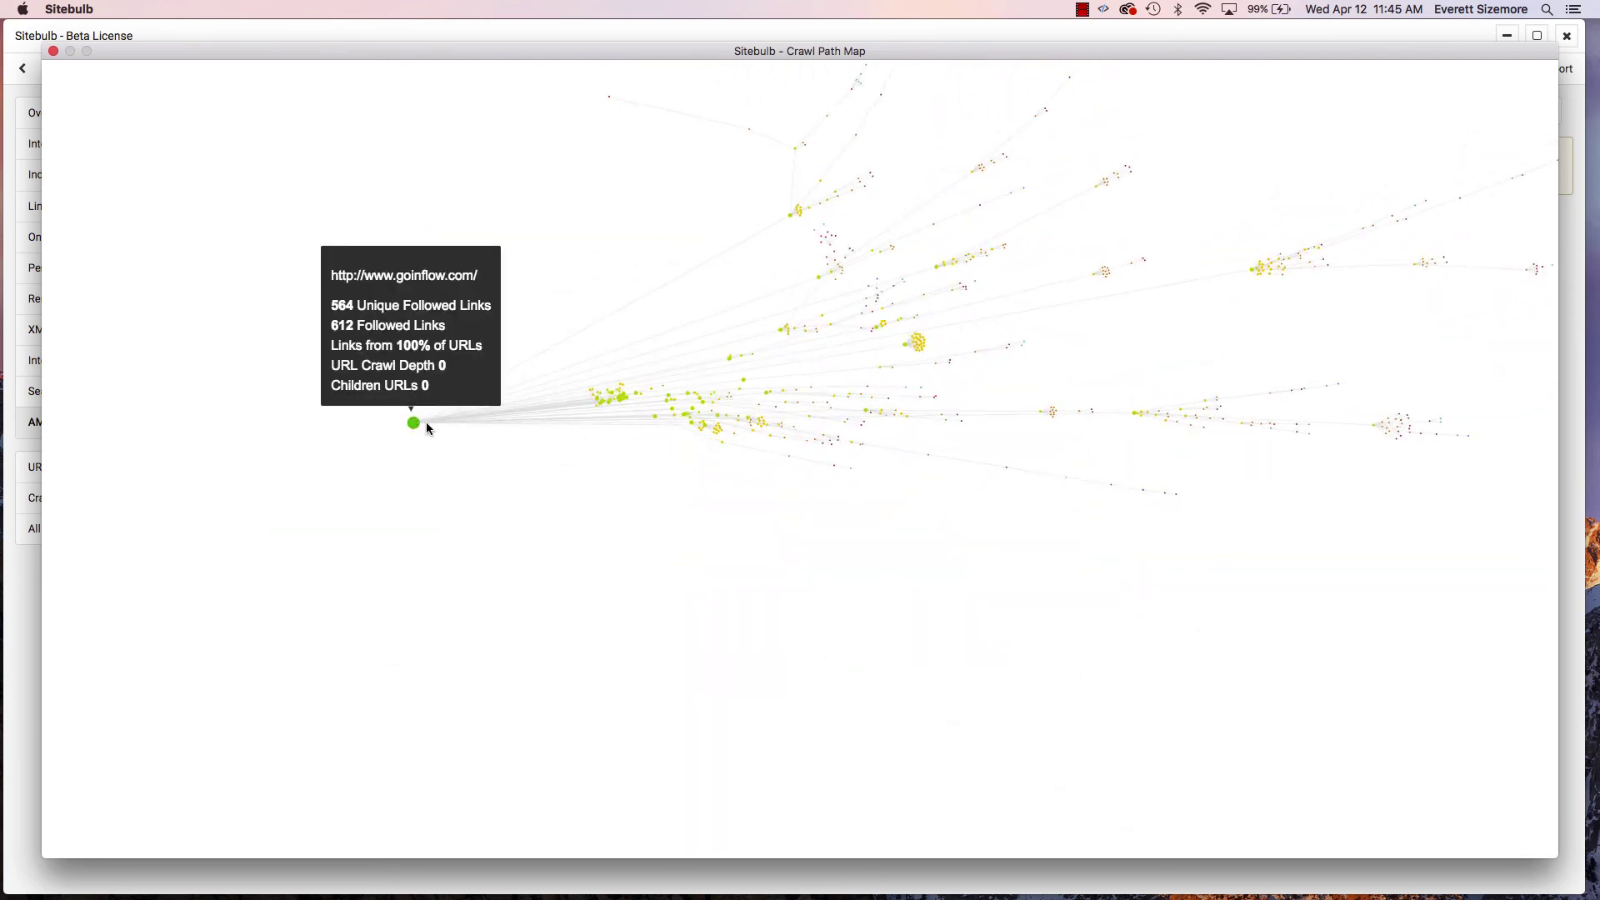
scroll(773, 547, "up", 5)
scroll(774, 546, "down", 5)
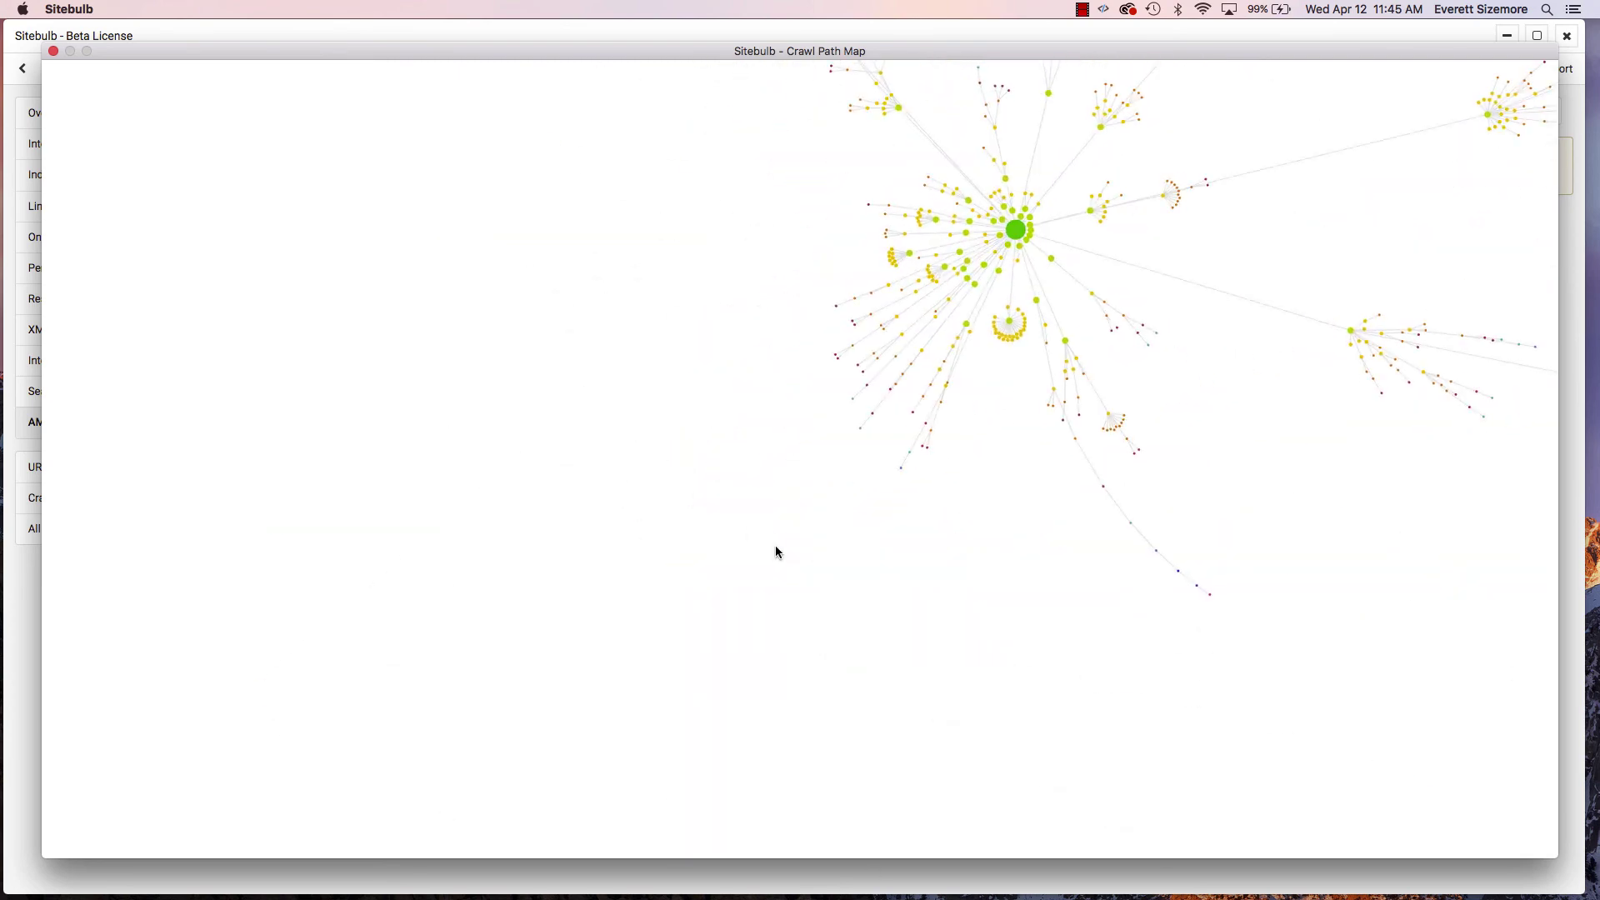
scroll(776, 541, "up", 3)
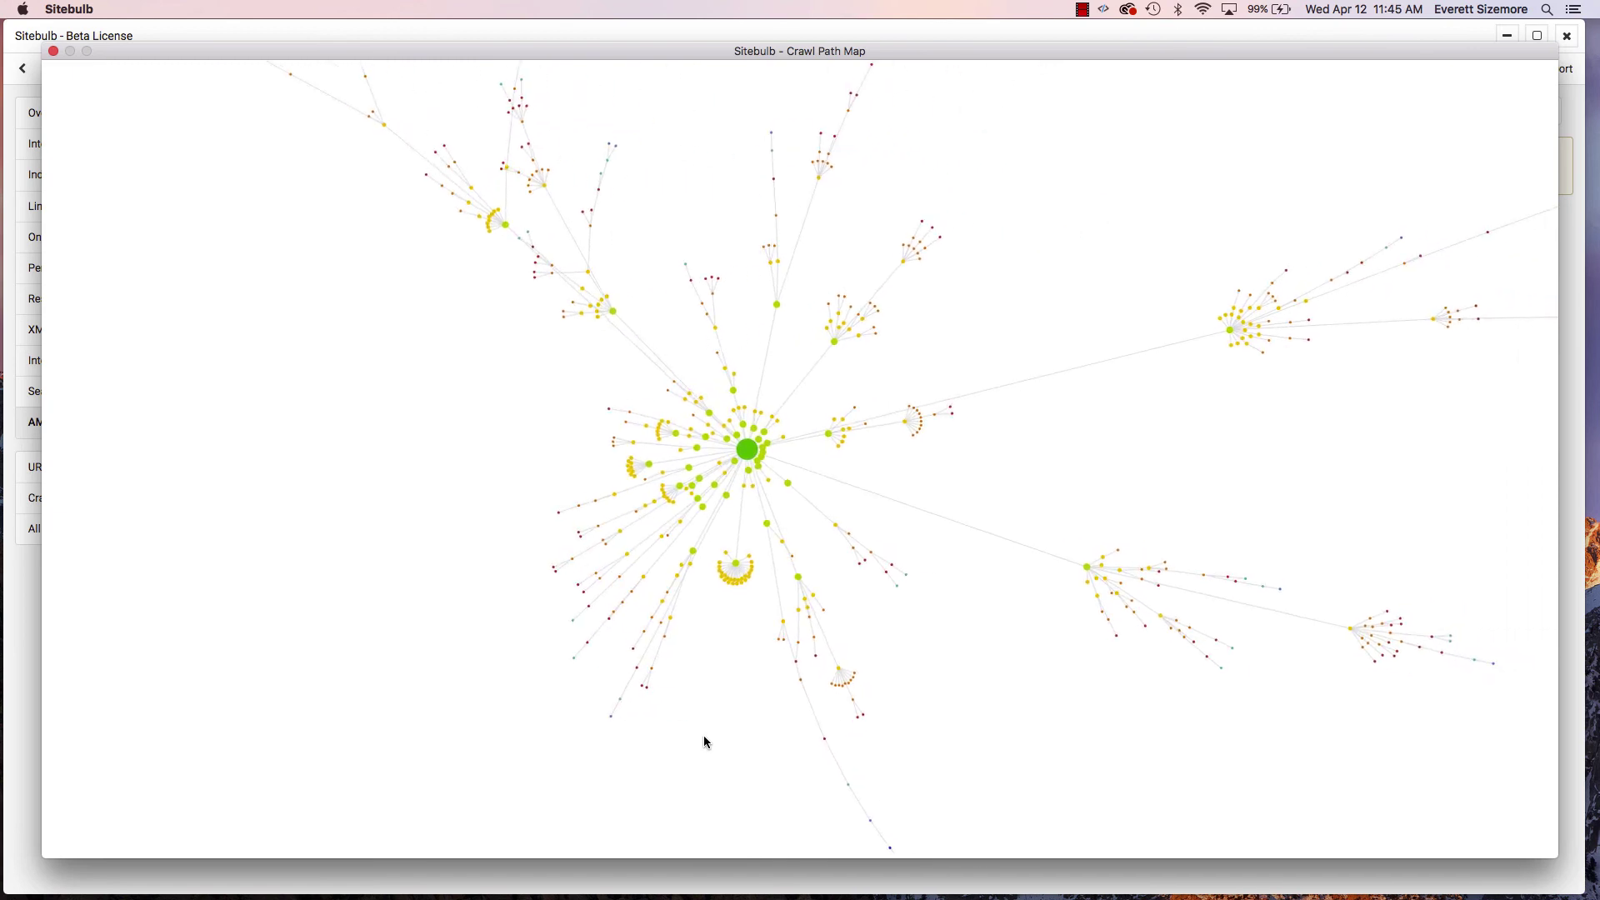
- Inspect the /category/inflow-posts/page/9/ node at the end of its branch and the author page at its hub, and move that hub closer to the homepage
scroll(815, 467, "down", 3)
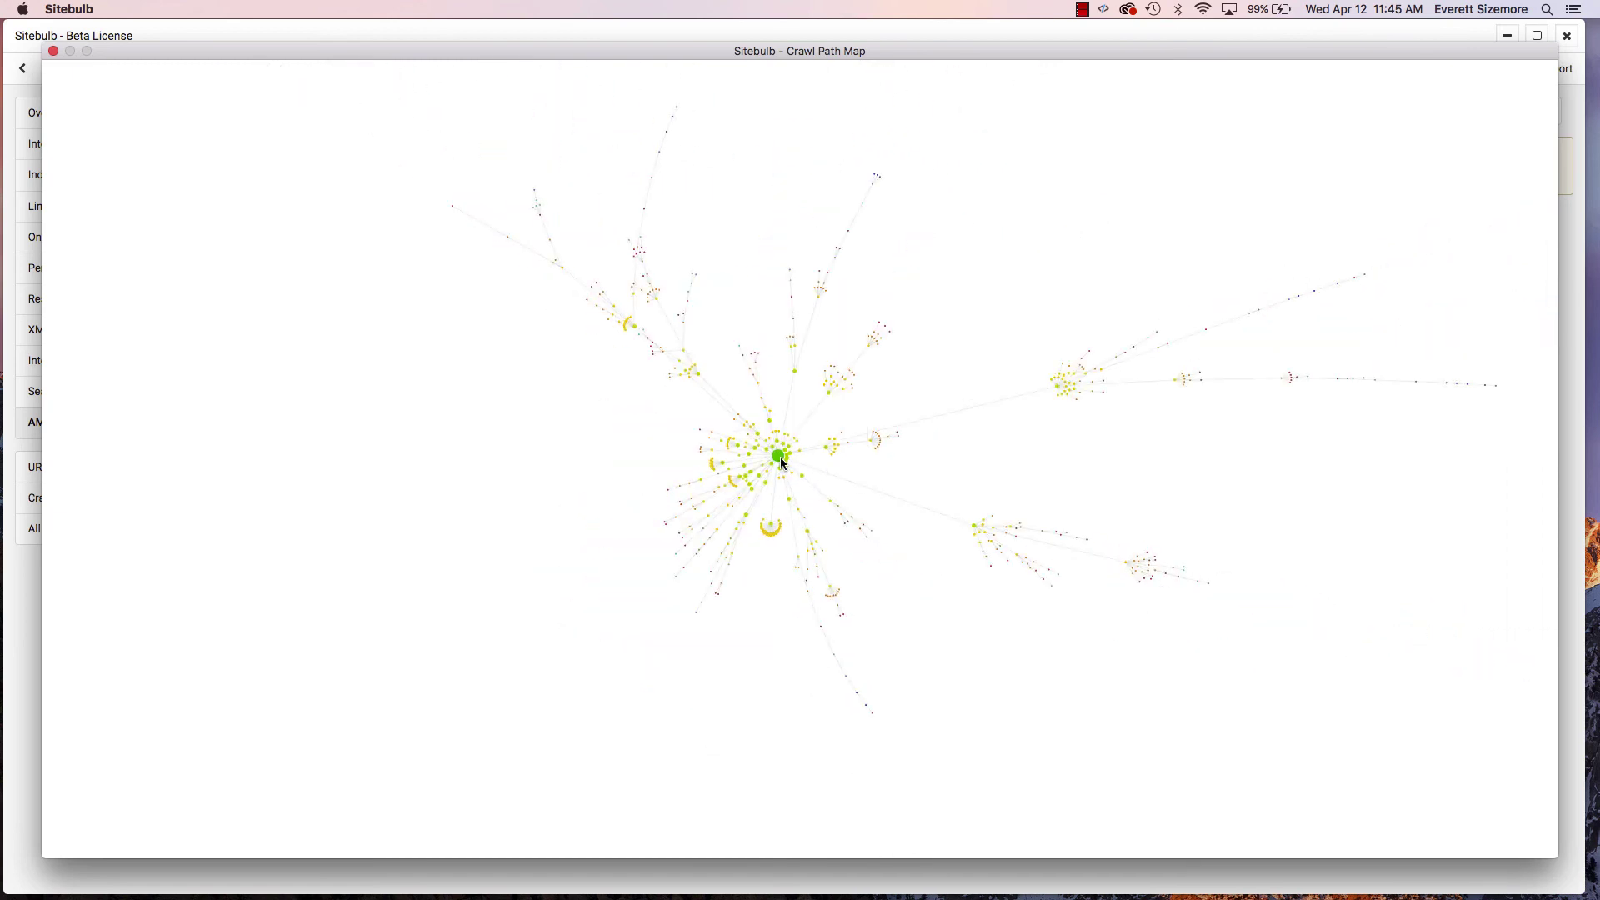
scroll(808, 460, "up", 2)
scroll(808, 498, "up", 1)
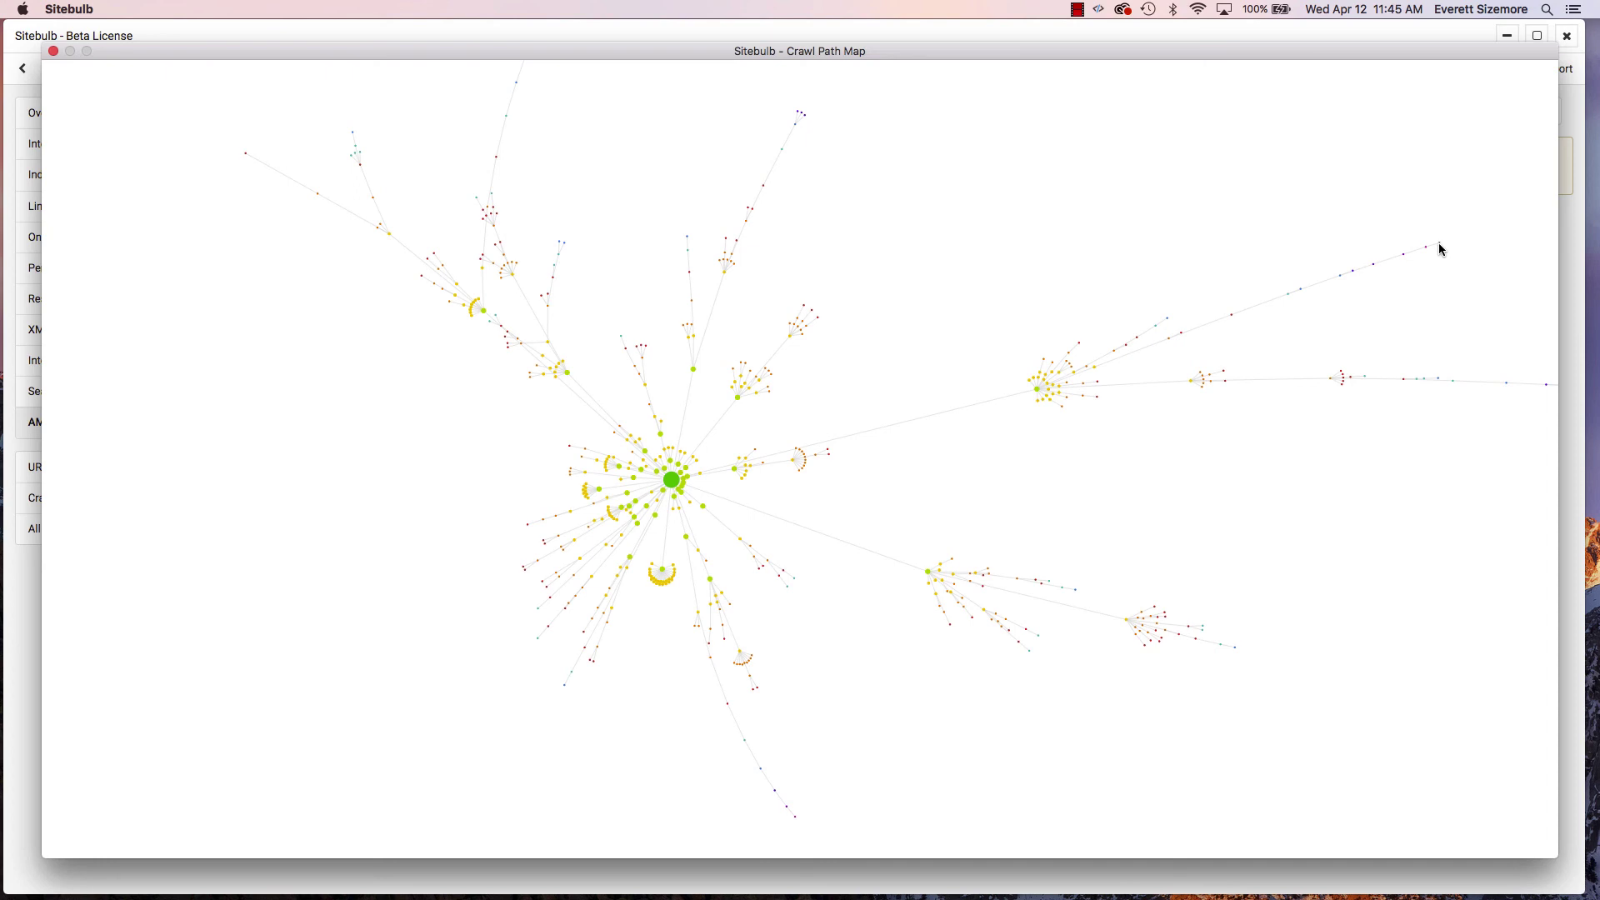
mouse_move(1443, 248)
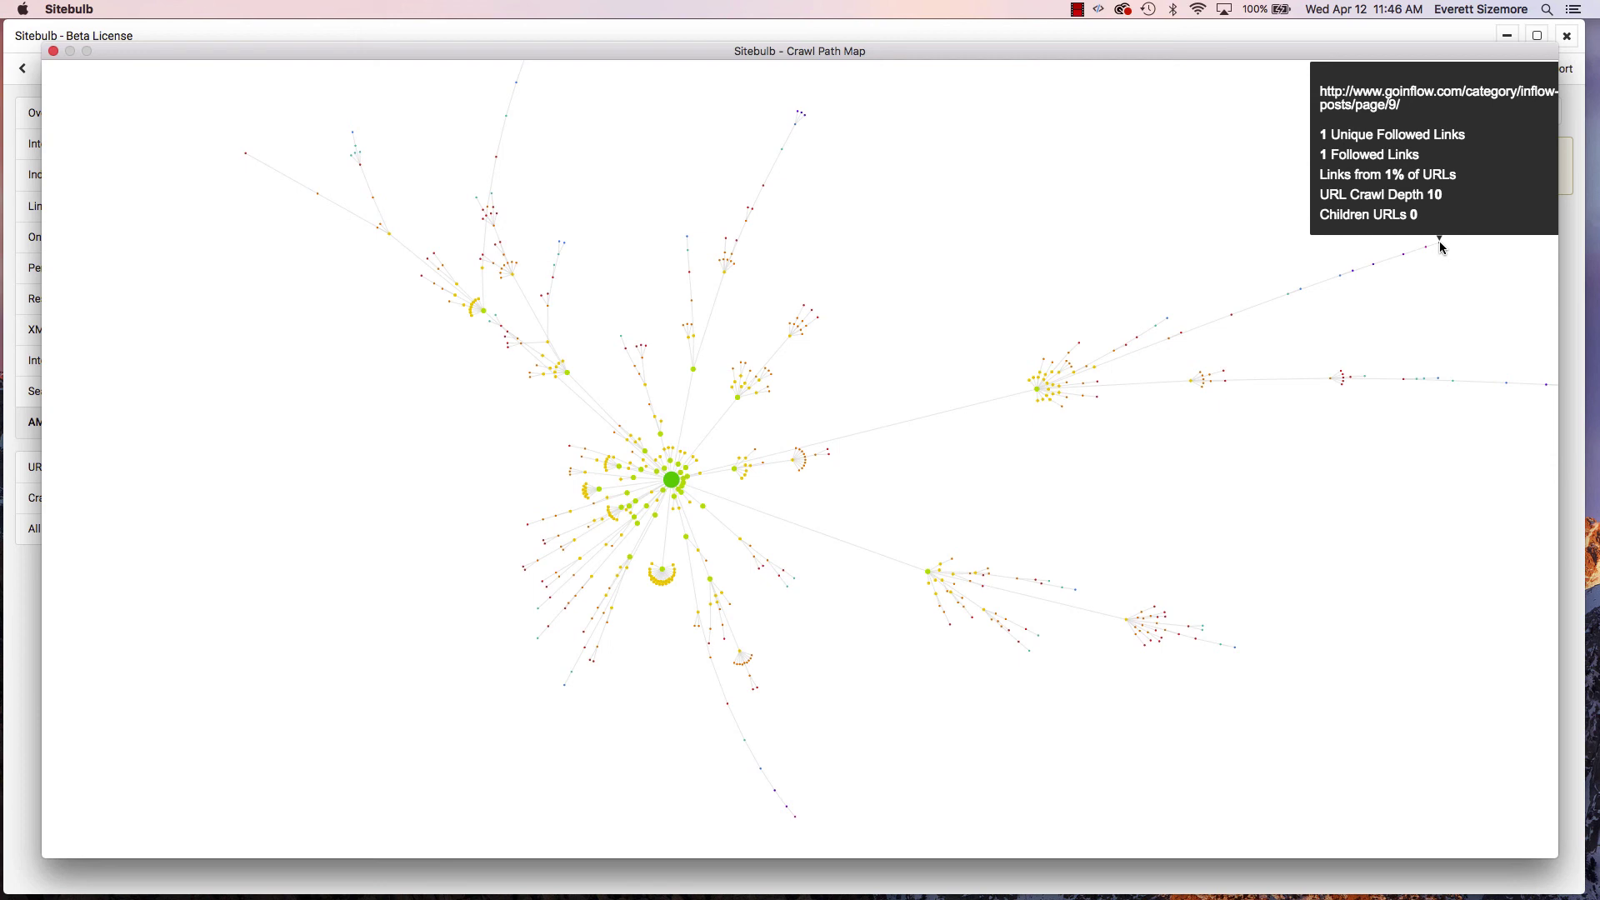
mouse_move(1038, 390)
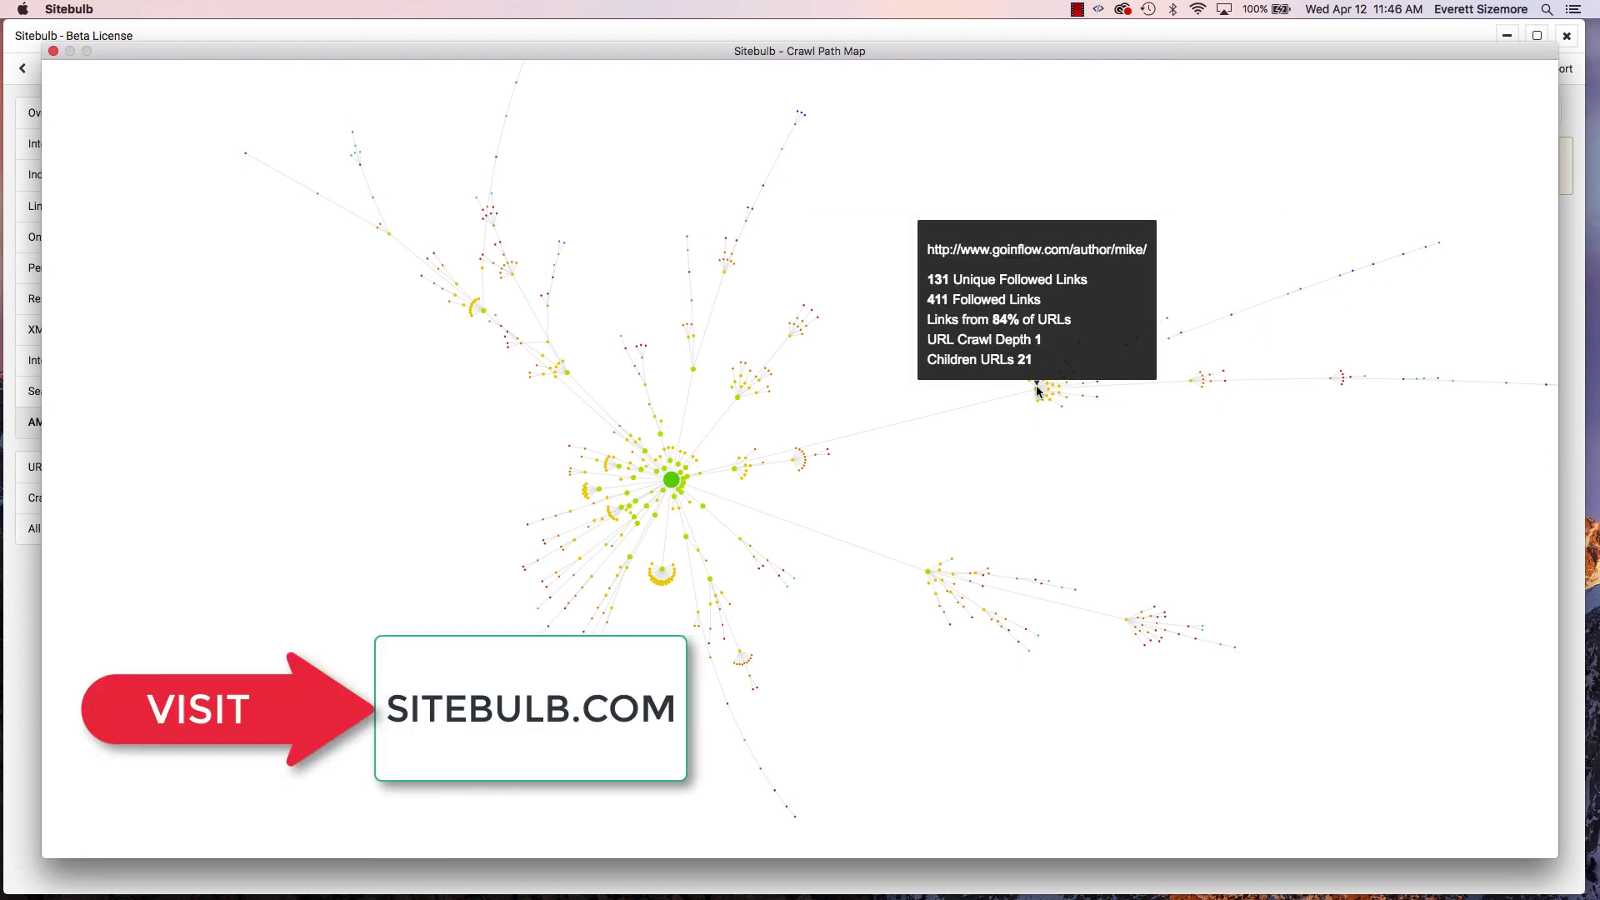
left_click_drag(1039, 391, 906, 395)
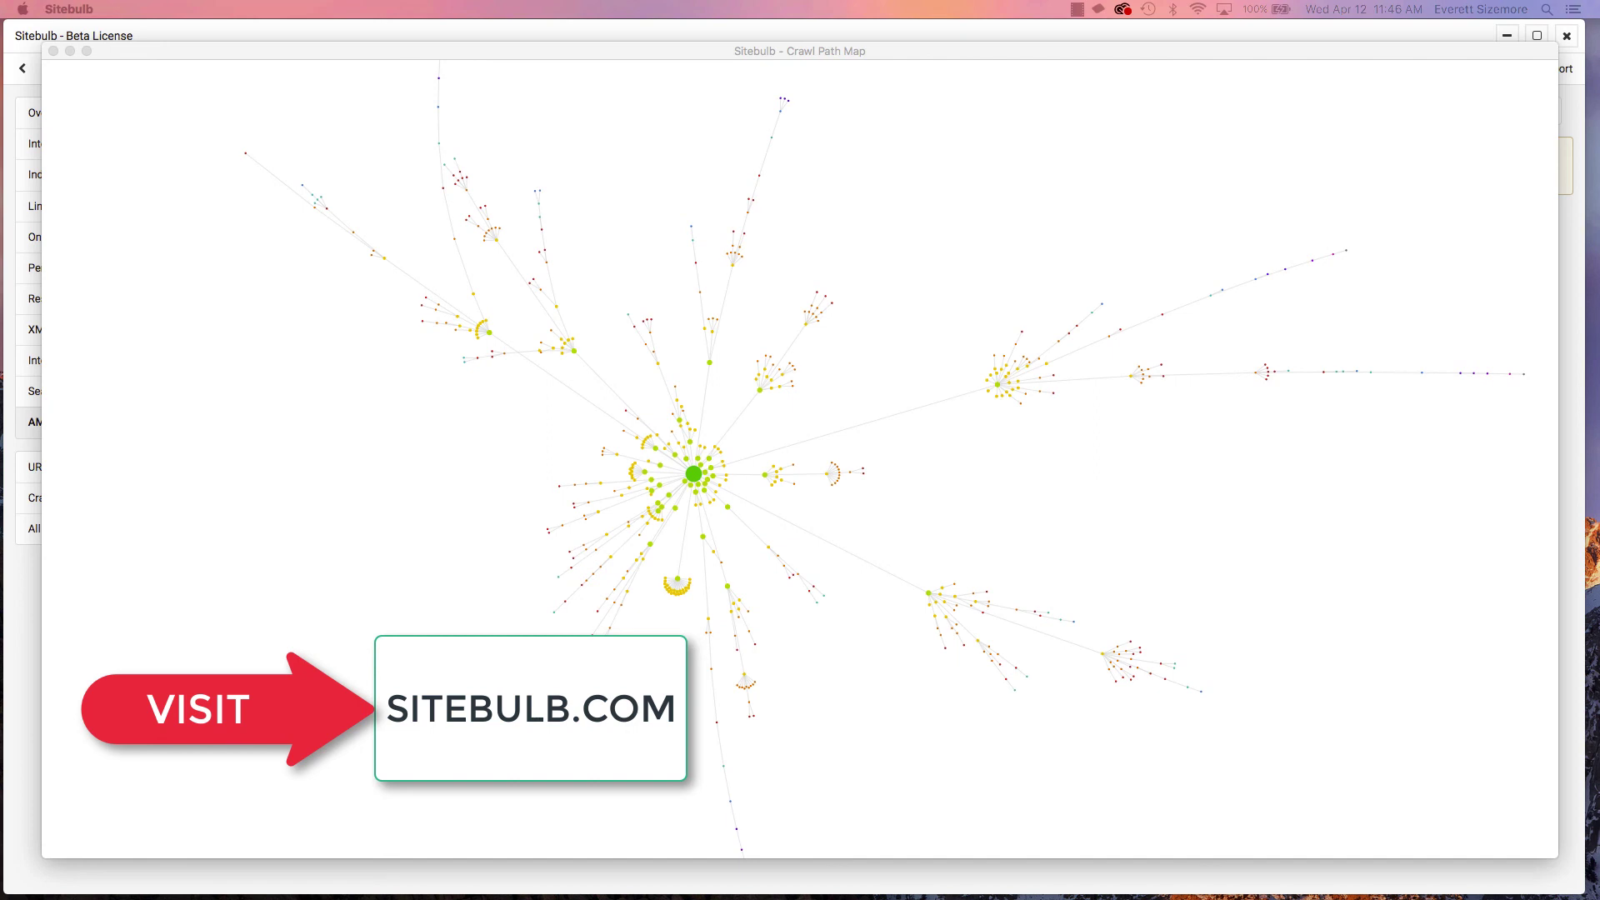
- Close the crawl map and return to the audit report's Overview
left_click(51, 52)
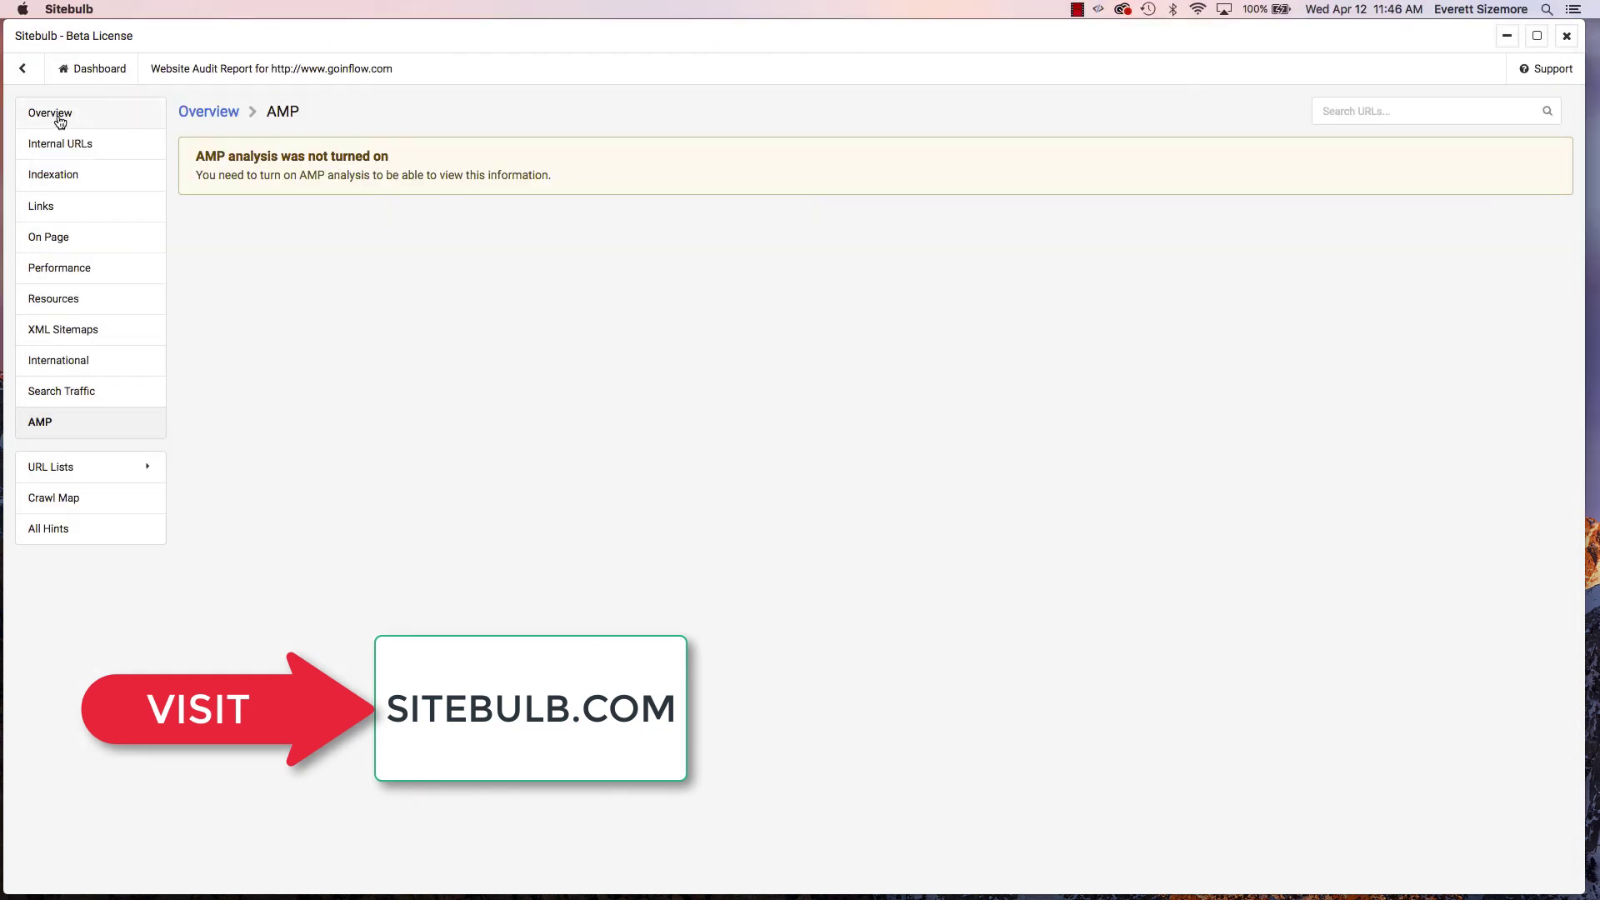
left_click(59, 113)
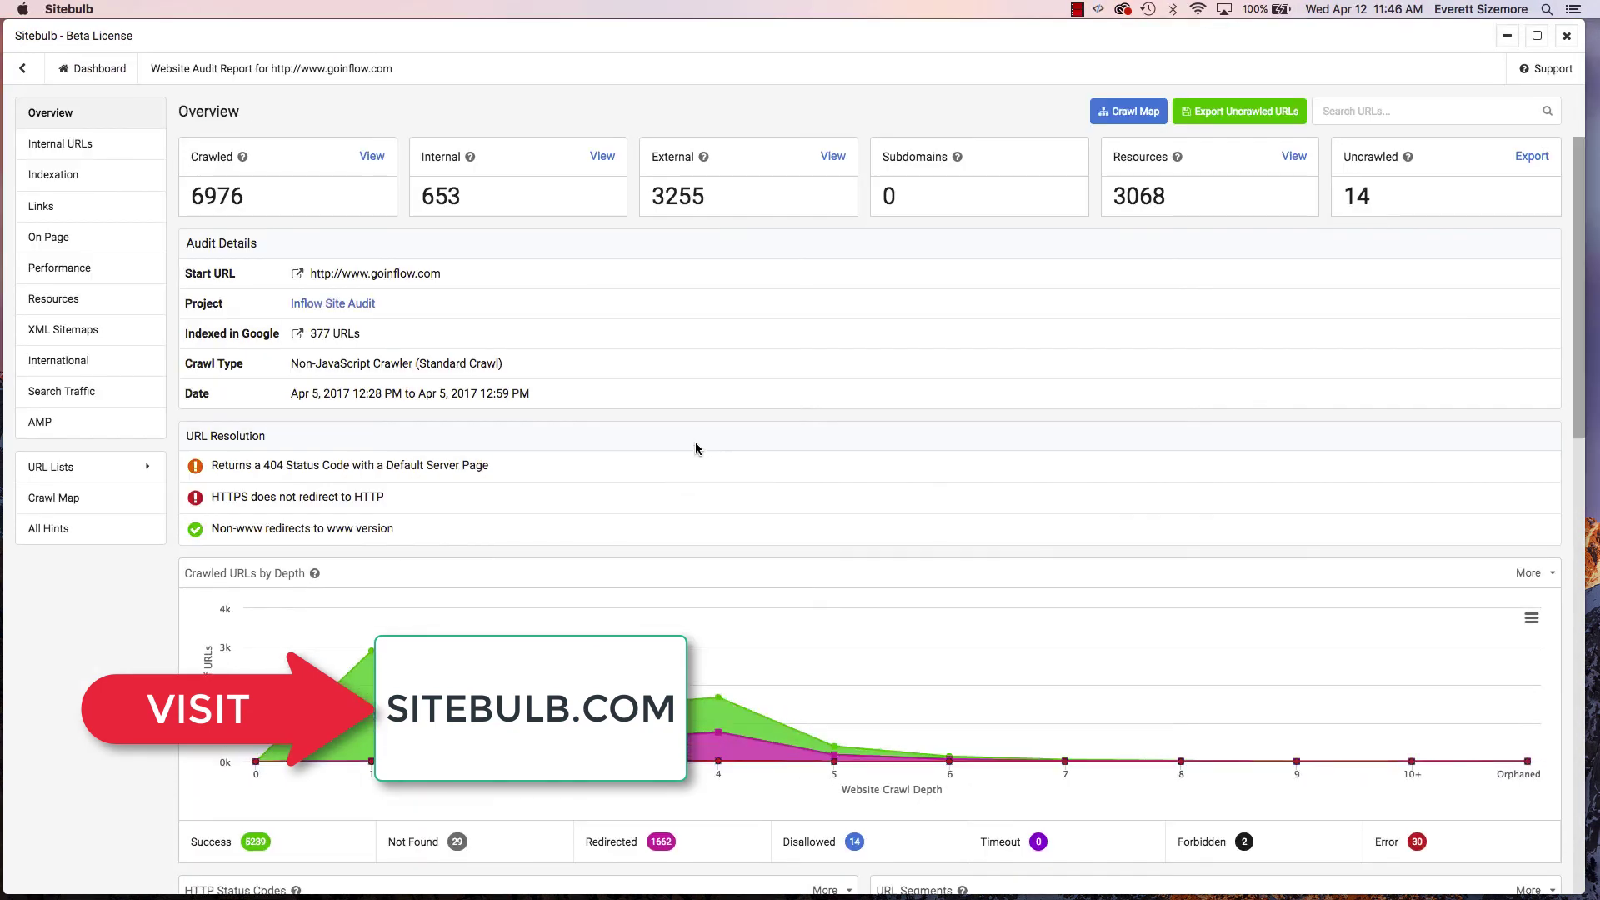